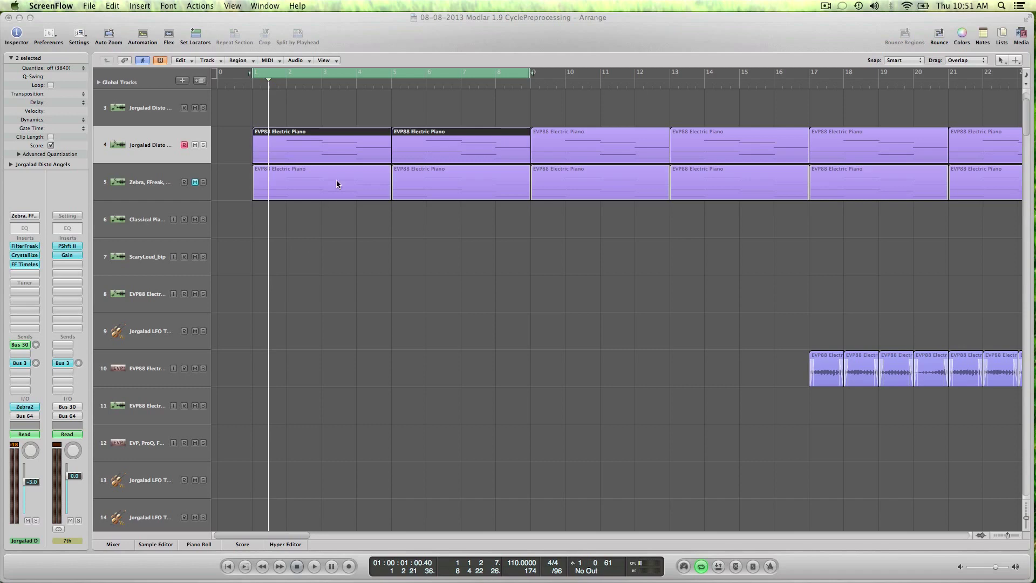
- Deselect the track 4 regions, switch off cycle, and zoom to fit the whole arrangement
click(363, 86)
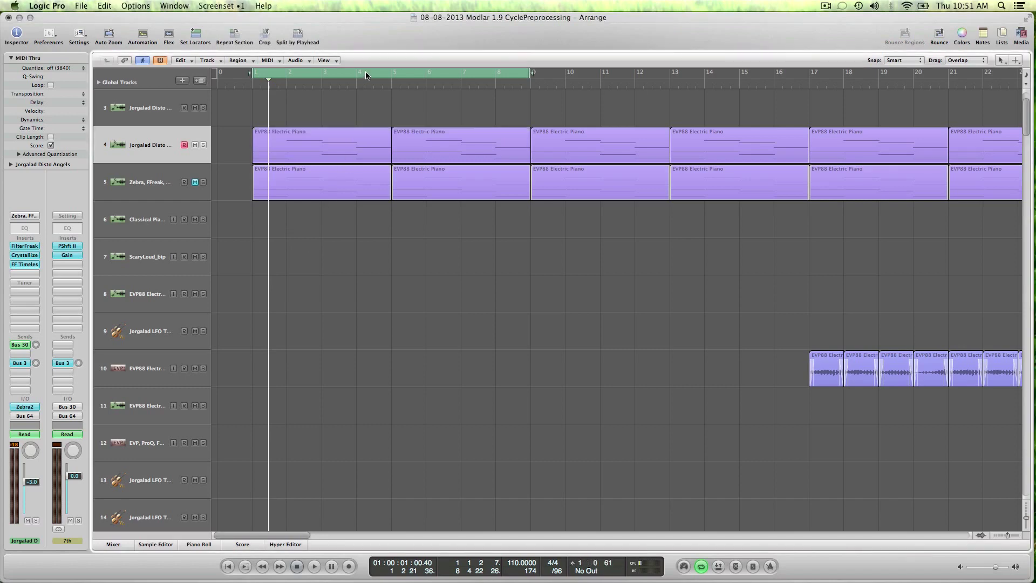
click(365, 75)
key(z)
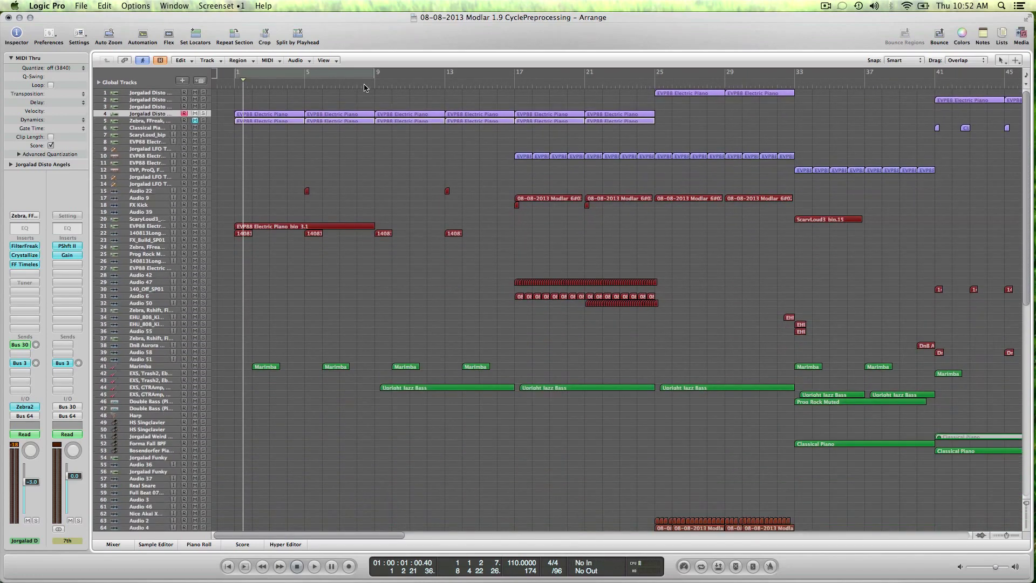
- Rewind to the project start, zoom out to the full song length, and start playback
key(Return)
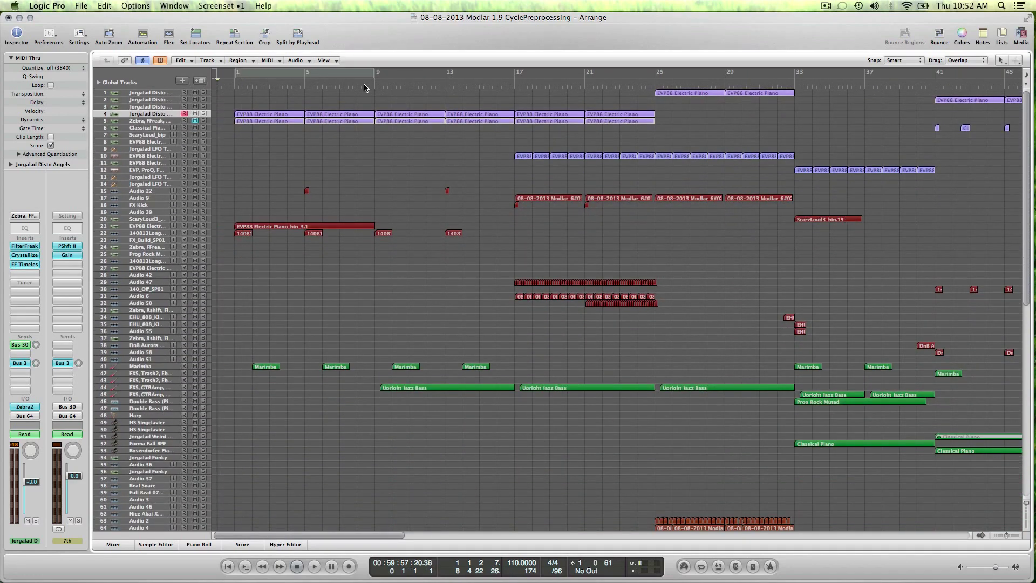
key(z)
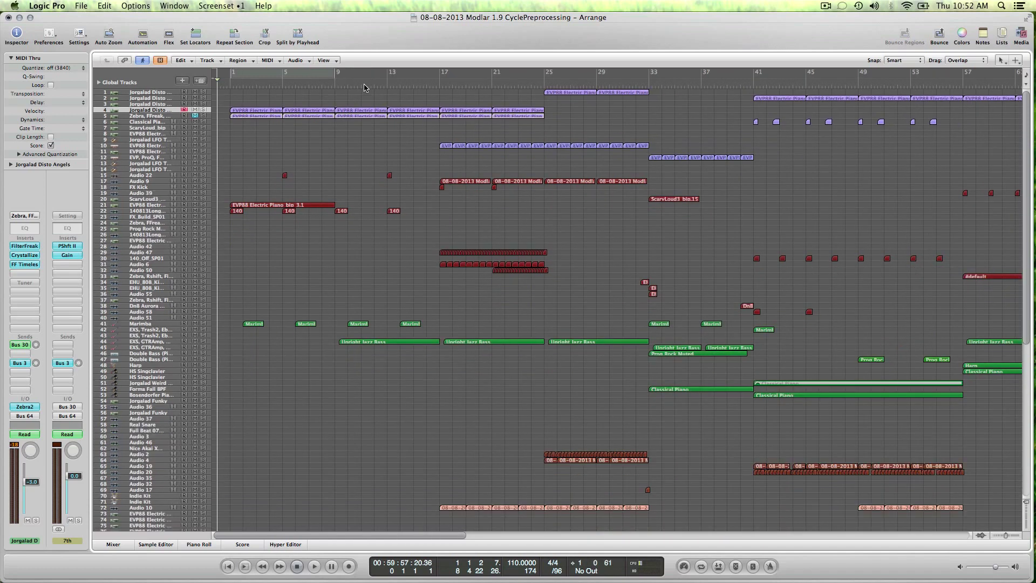
key(ctrl+Left)
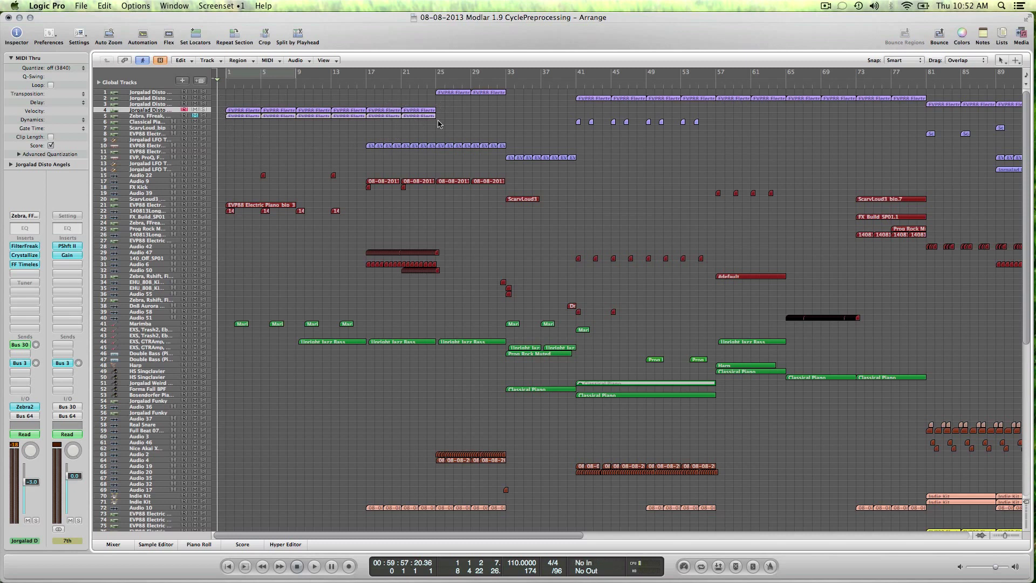
key(ctrl+Left)
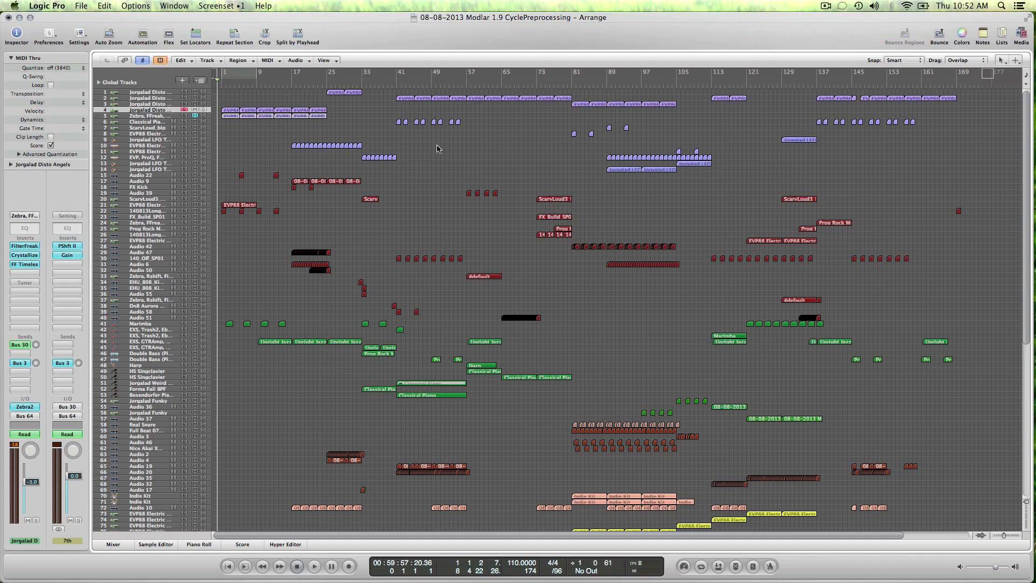
key(space)
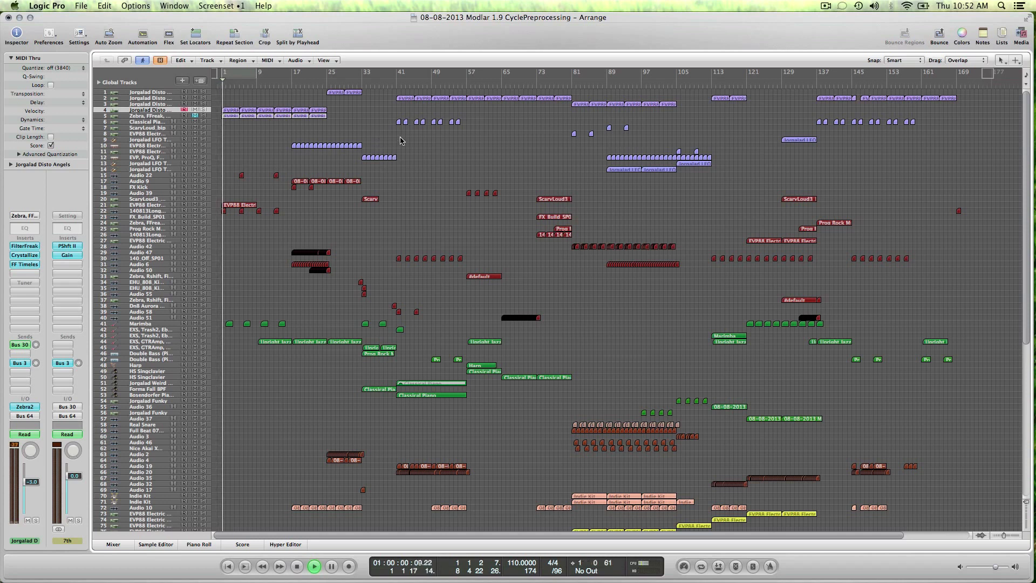
- Solo track 4 and jump playback ahead to around bars 21 and 56
key(super+Right)
key(super+Down)
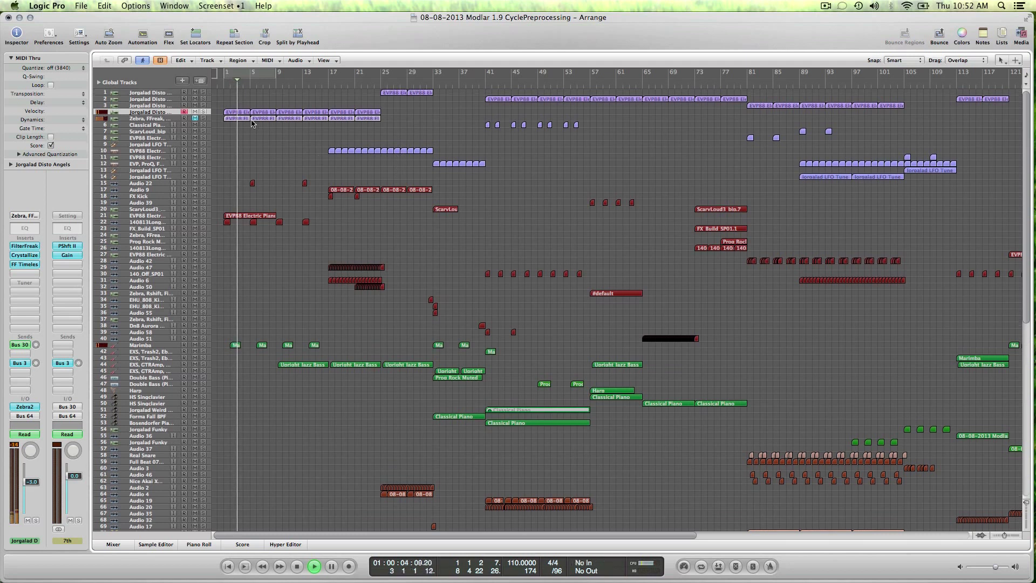
click(203, 112)
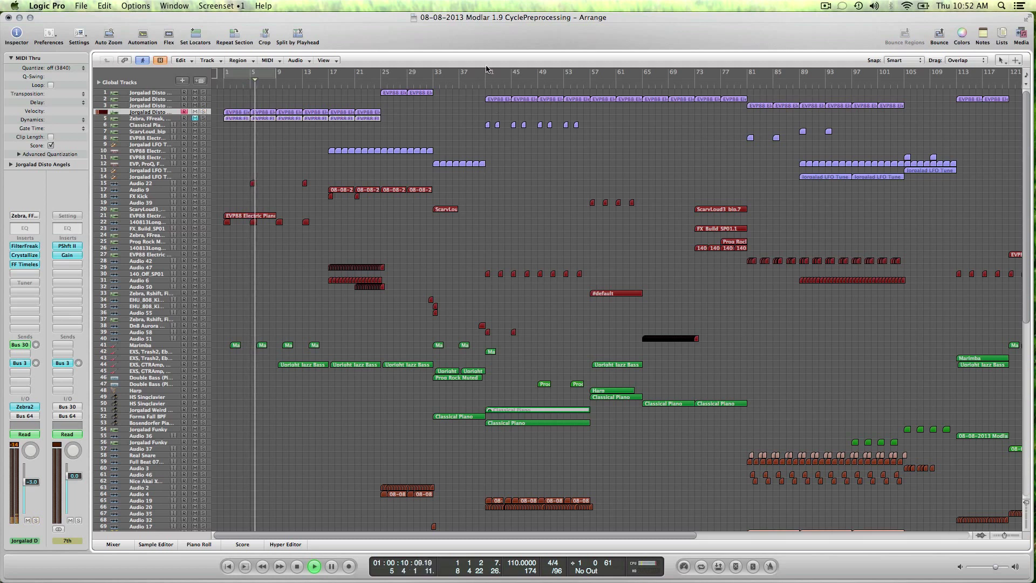
click(355, 81)
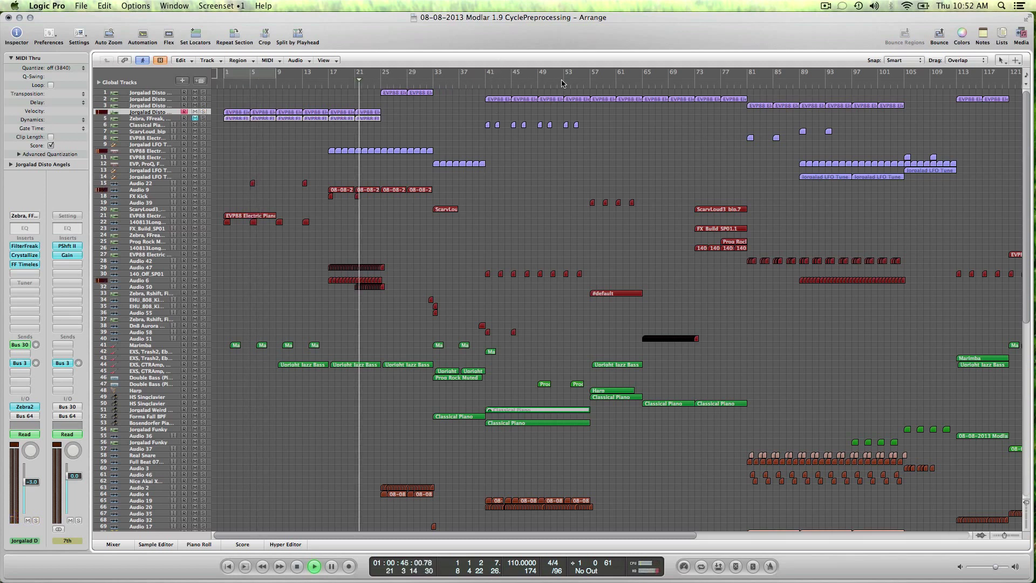
click(586, 83)
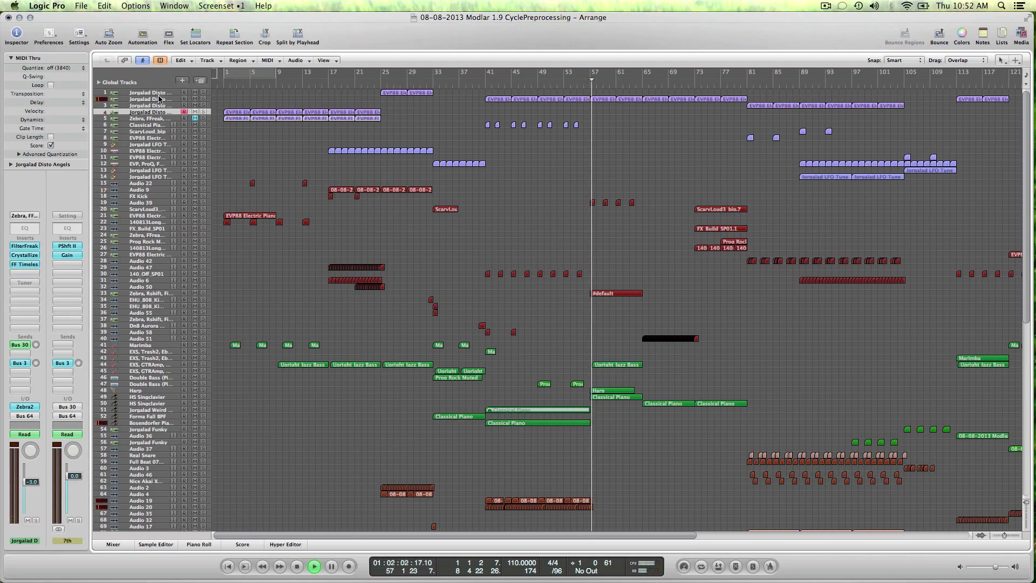
- Solo track 2 as well and return the playhead to the project start
click(199, 100)
click(203, 100)
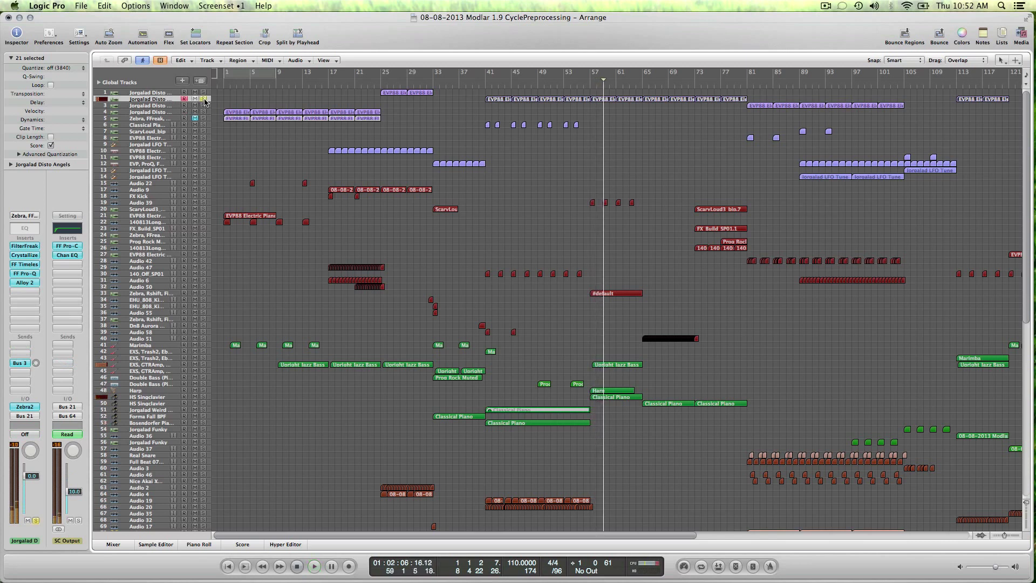
key(Return)
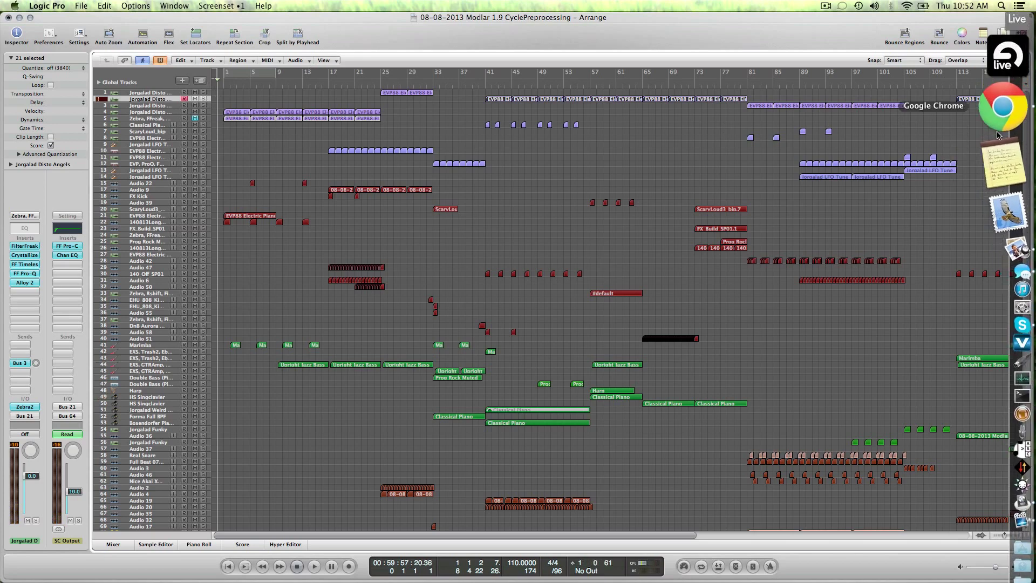
click(1000, 129)
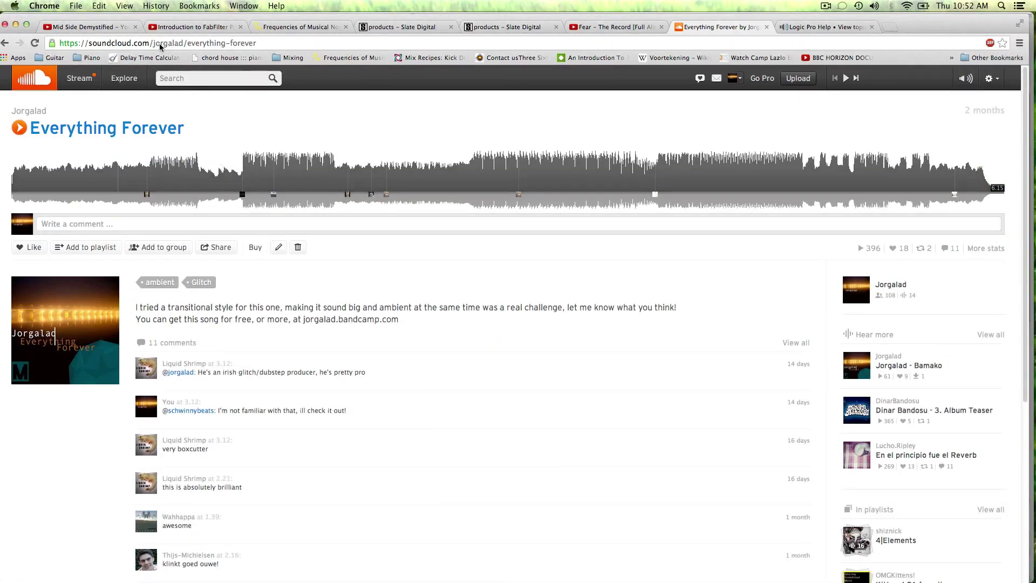
drag(151, 45, 189, 45)
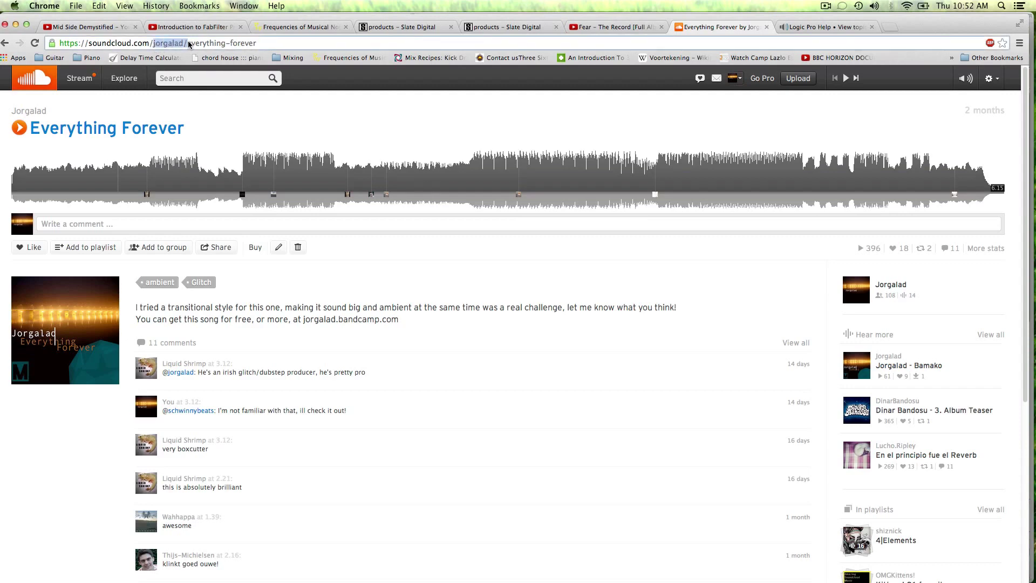
click(15, 25)
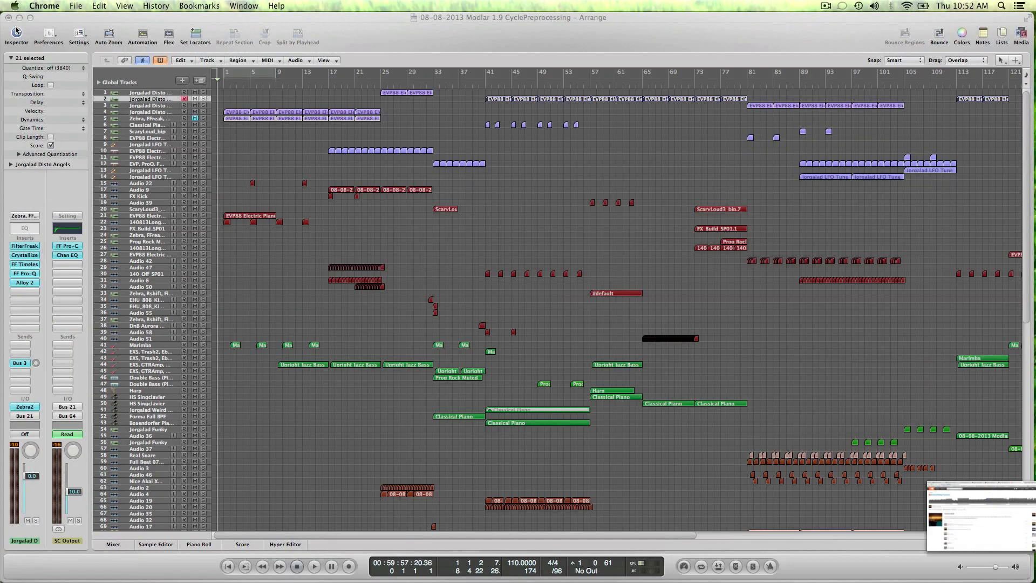
- Apply Cmd-J to track 4's six regions, keeping overlapping notes and automation data in place
click(152, 112)
key(super+Down)
key(super+Down)
key(super+Down)
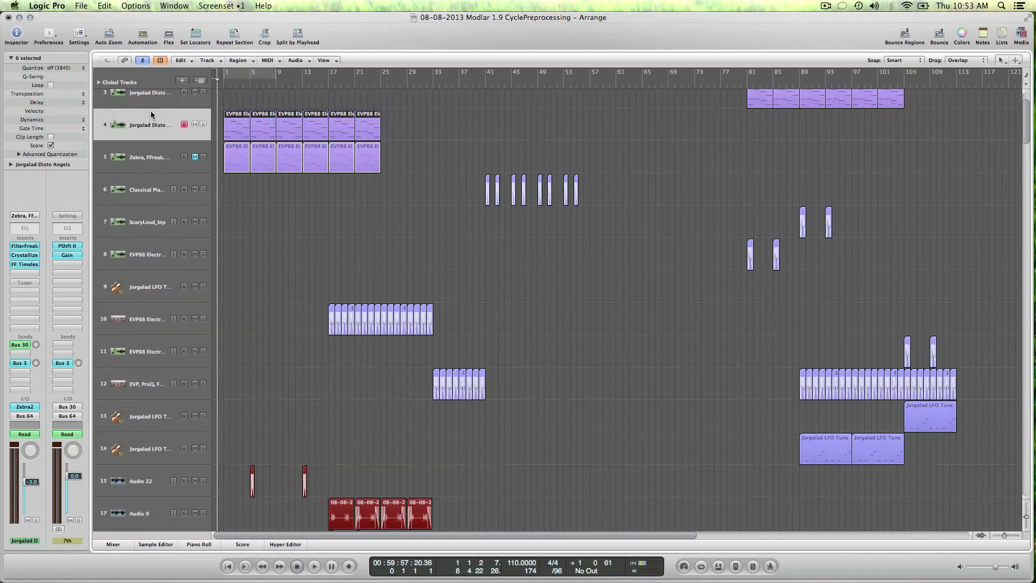
key(super+j)
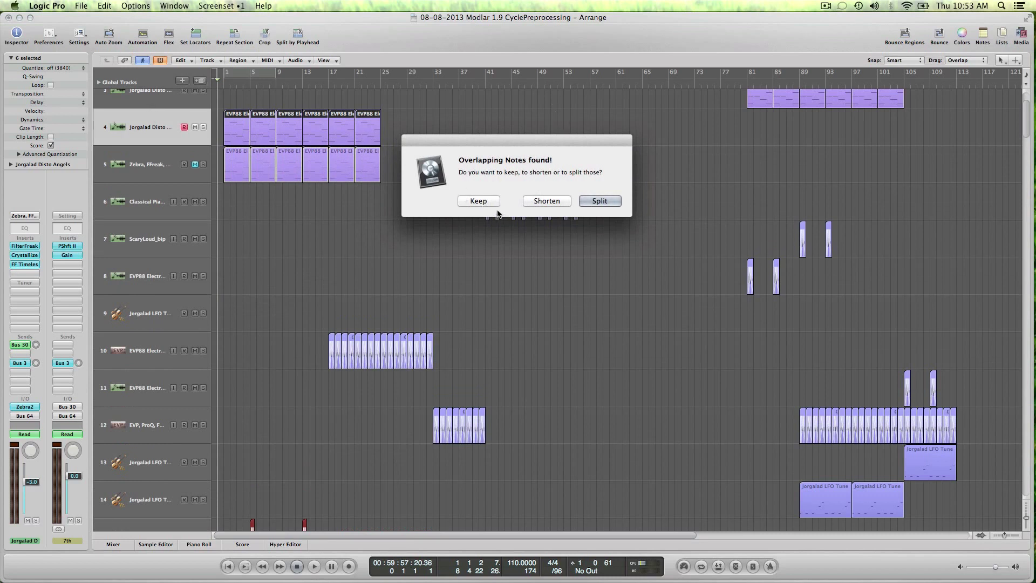
click(485, 201)
click(525, 210)
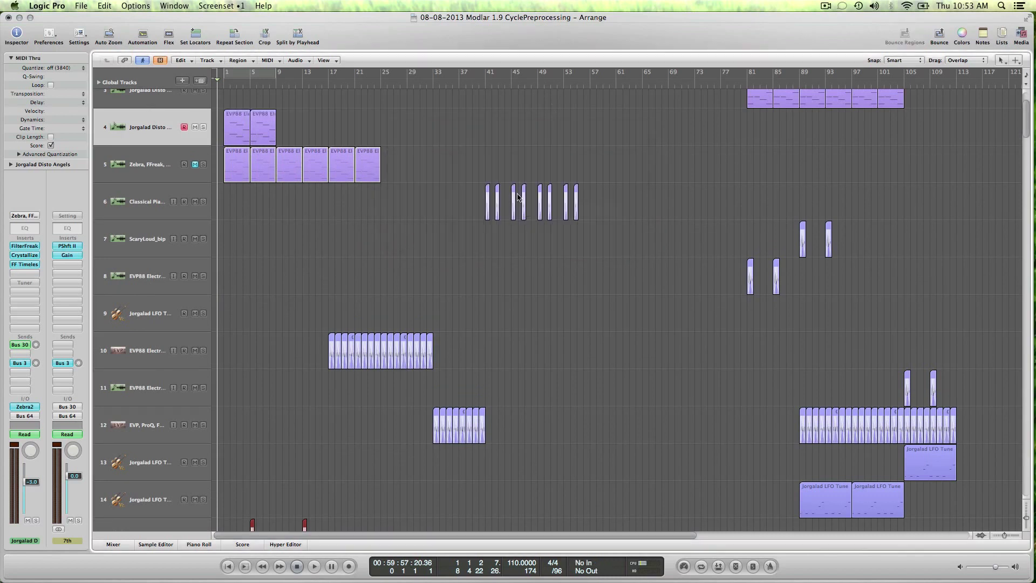
click(315, 100)
- Cycle over bars 1–9 and delete the first track 4 region and its leftover sliver, keeping automation
key(super+Right)
key(super+Right)
key(super+Right)
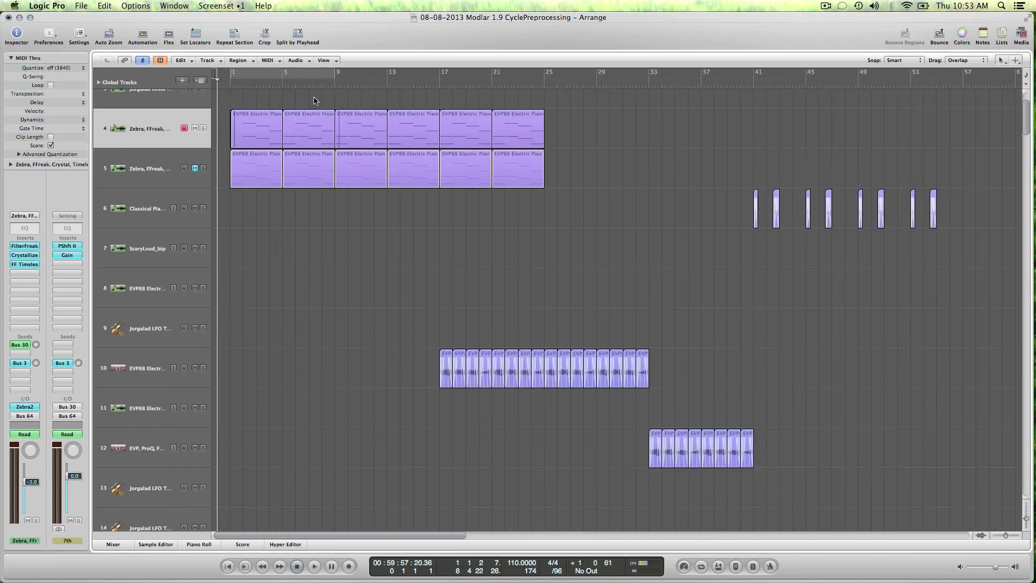
key(super+Down)
key(super+Down)
key(c)
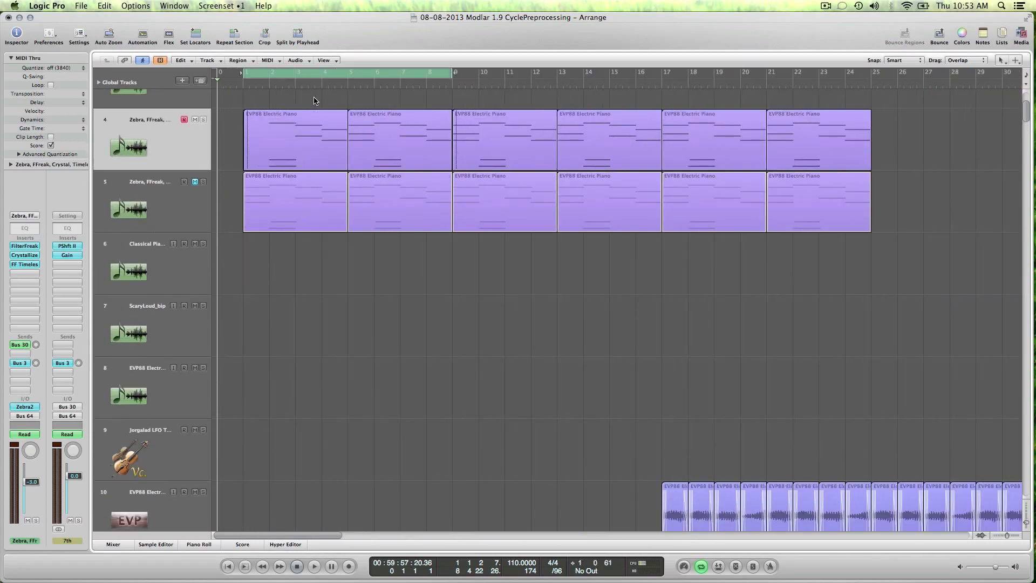
click(329, 145)
key(BackSpace)
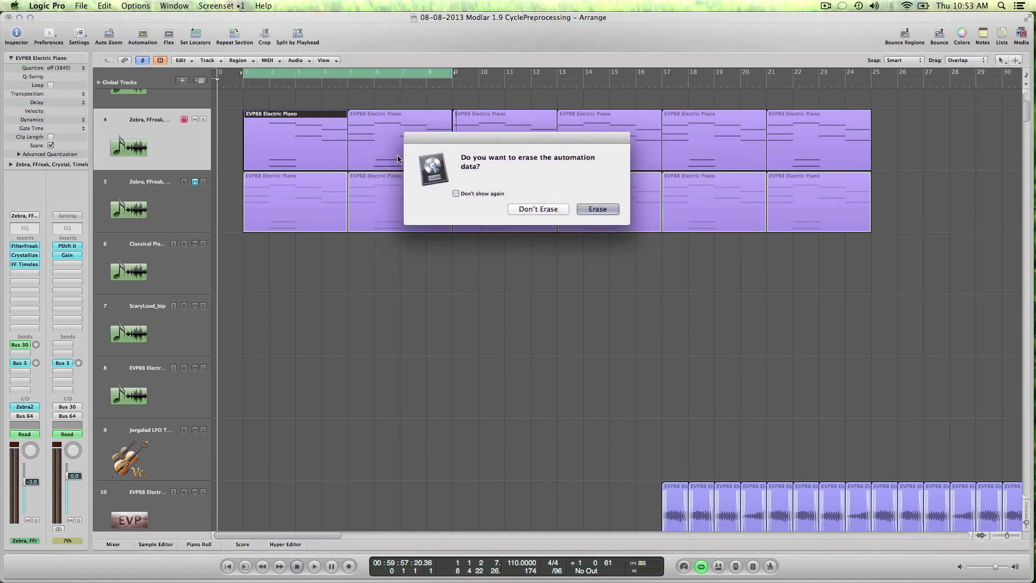
click(537, 209)
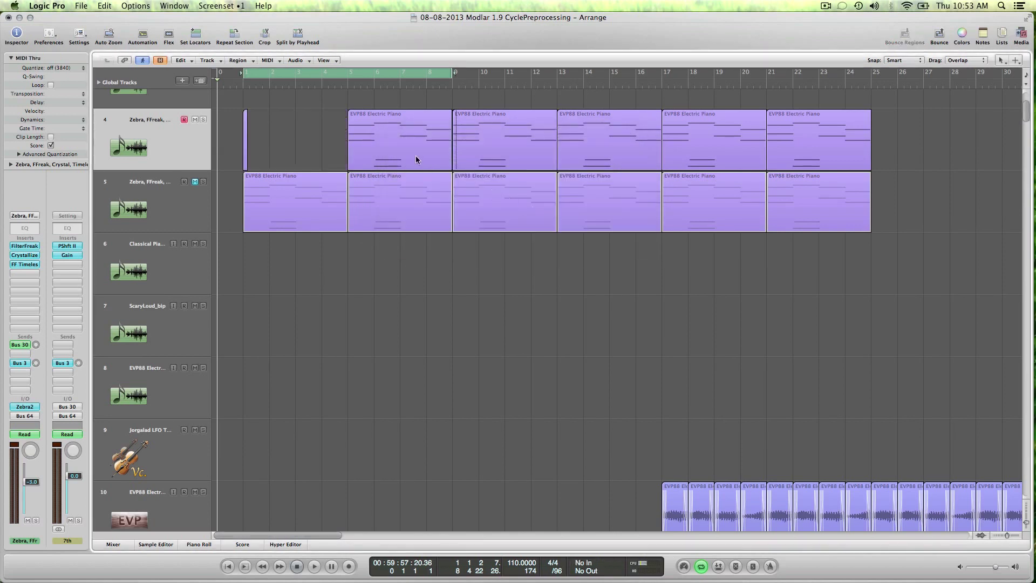
click(246, 117)
key(BackSpace)
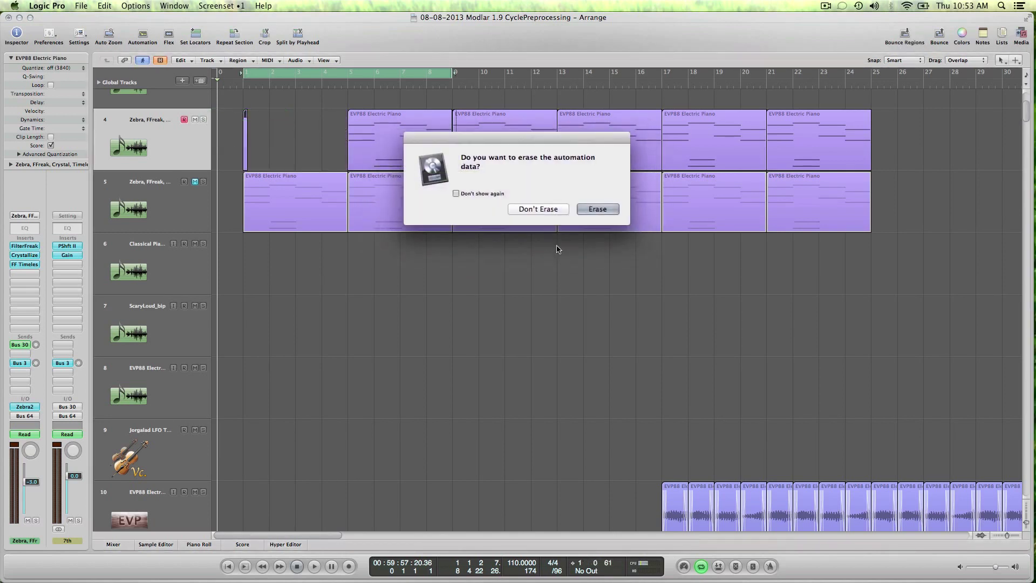
click(538, 209)
- Copy the bar 5 EVP88 region onto bar 1 without copying automation data
mouse_move(410, 124)
mouse_down()
mouse_move(348, 116)
mouse_move(301, 125)
mouse_move(318, 143)
mouse_up()
click(538, 204)
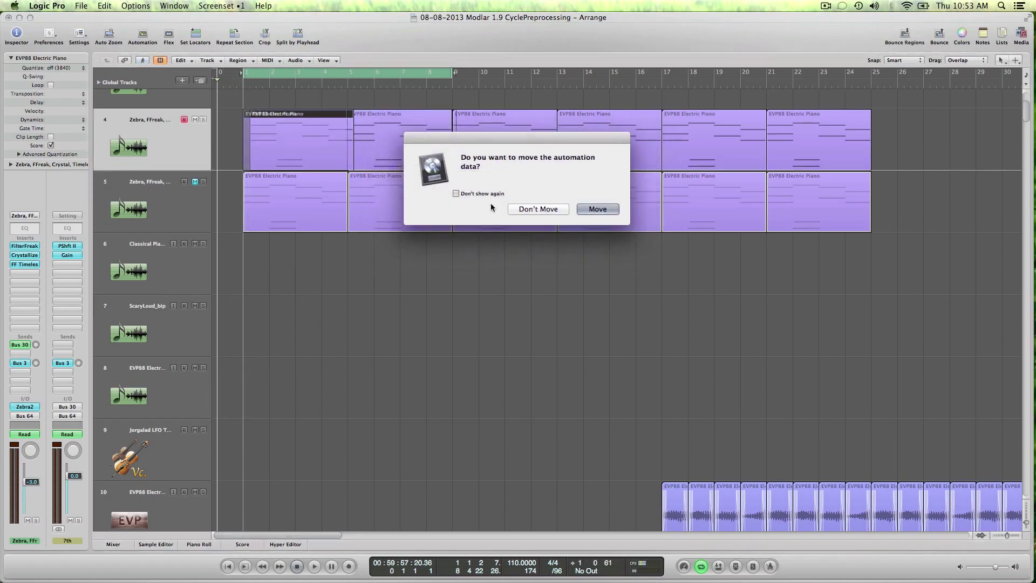
click(520, 213)
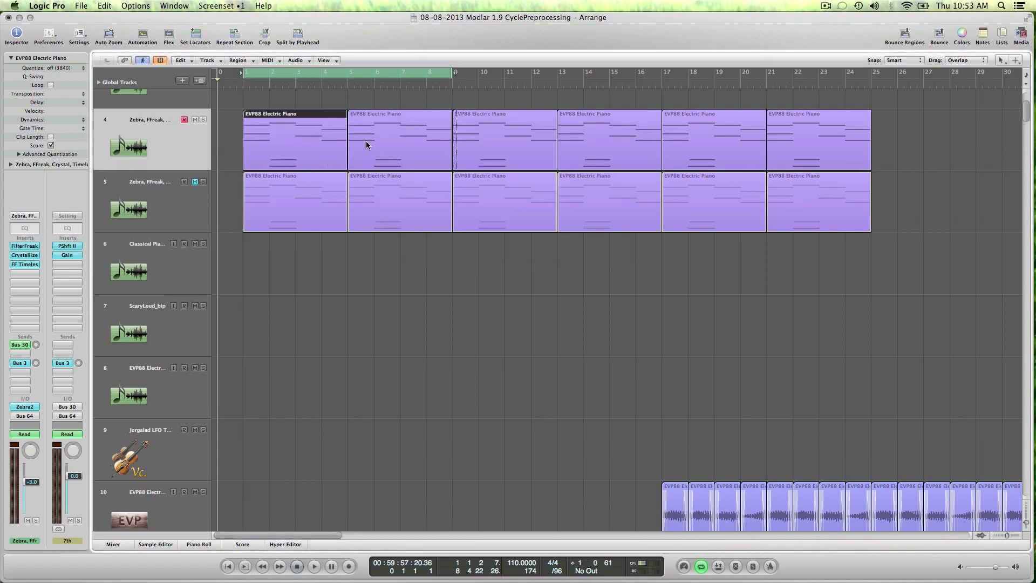
- Solo track 4, select its second region too, and play from bar 1
click(203, 120)
key(shift+Right)
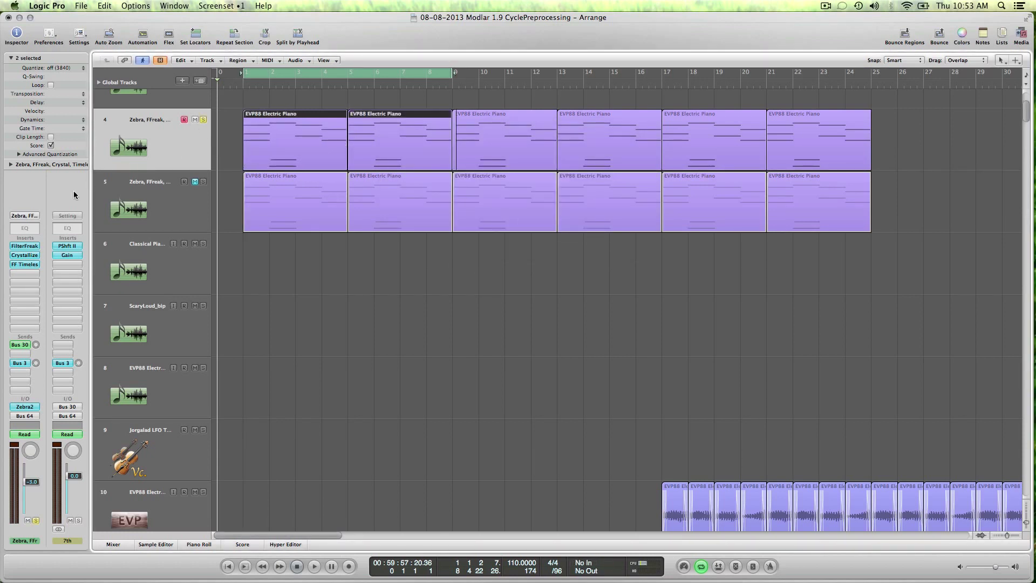
key(space)
- Bypass and re-enable track 4's three inserts, then view the Bus 3 and Bus 30 channels
alt+click(15, 246)
alt+click(15, 255)
alt+click(16, 264)
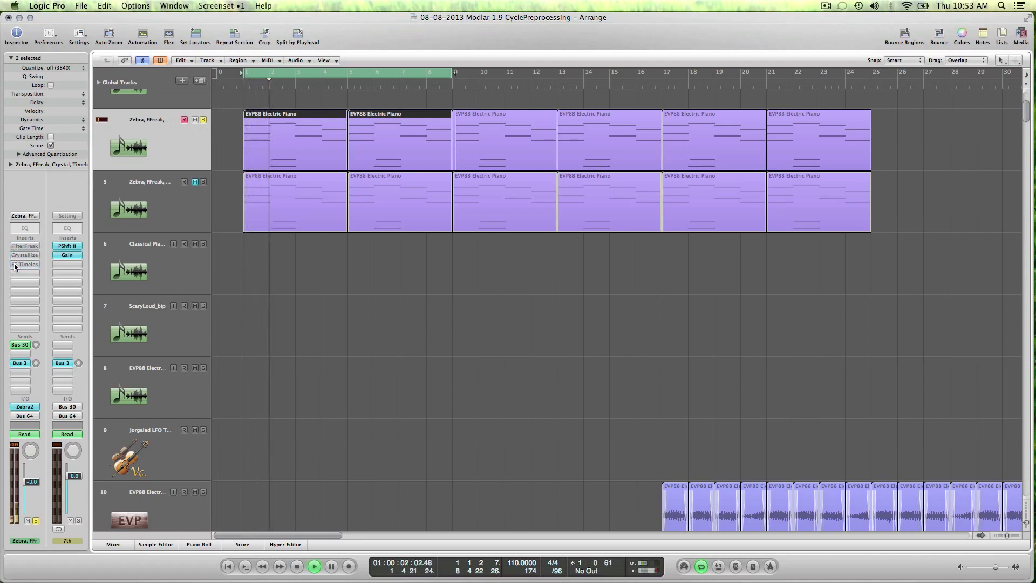
alt+click(15, 264)
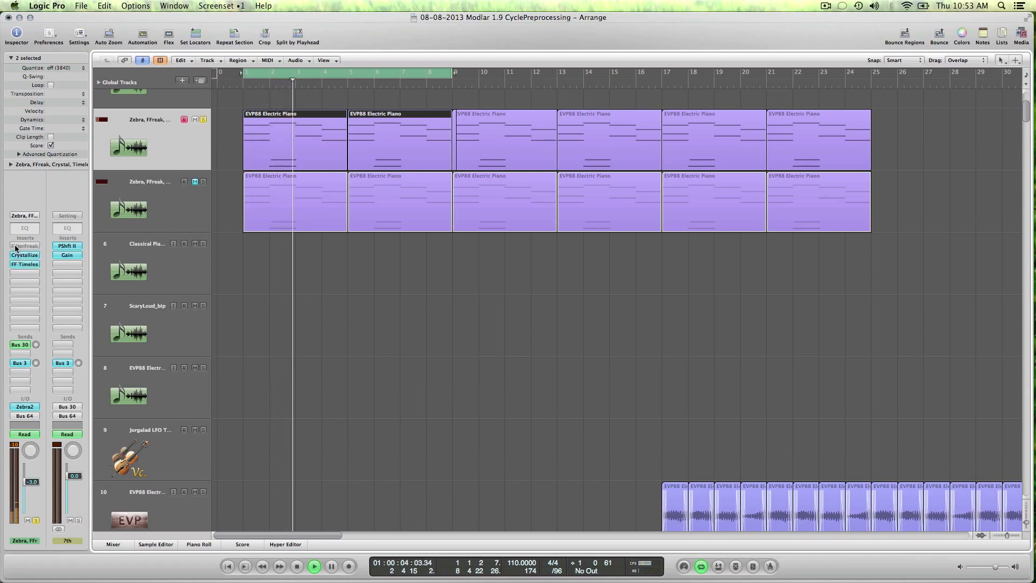
alt+click(19, 254)
alt+click(23, 247)
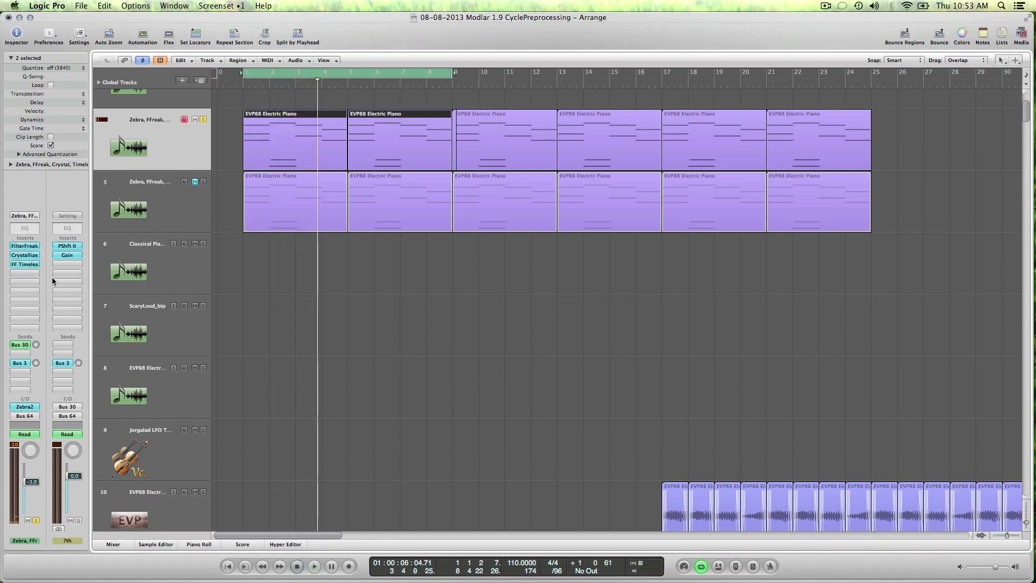
click(26, 363)
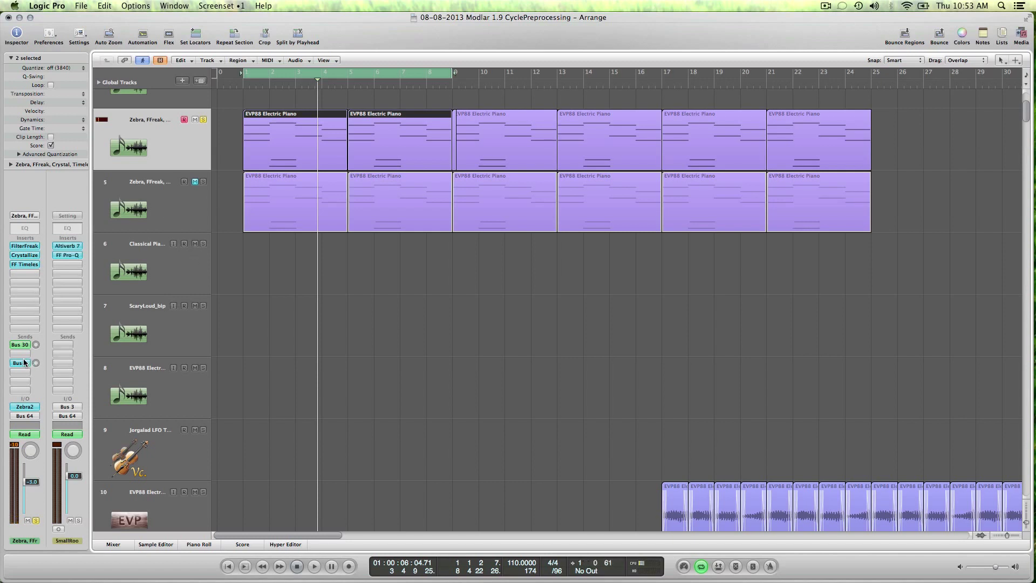
click(22, 346)
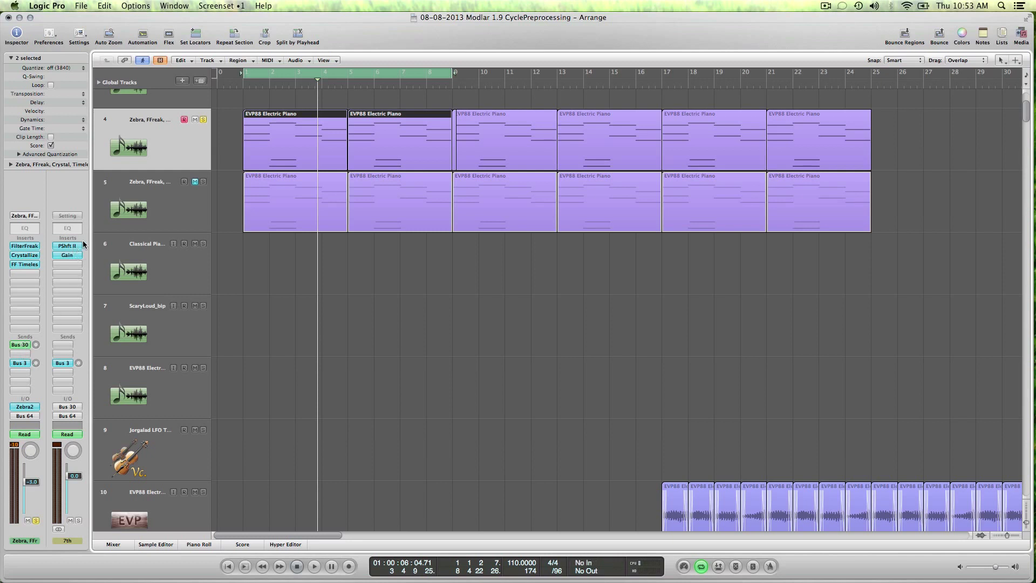
- With automation lanes shown, inspect the Pitch Shifter II plugin, then hide automation again
key(a)
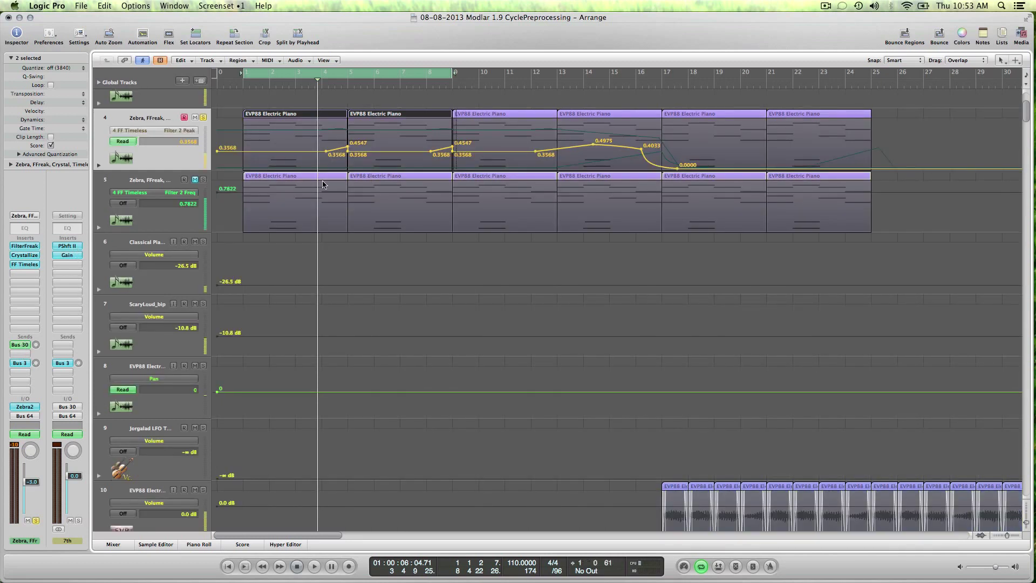
click(67, 247)
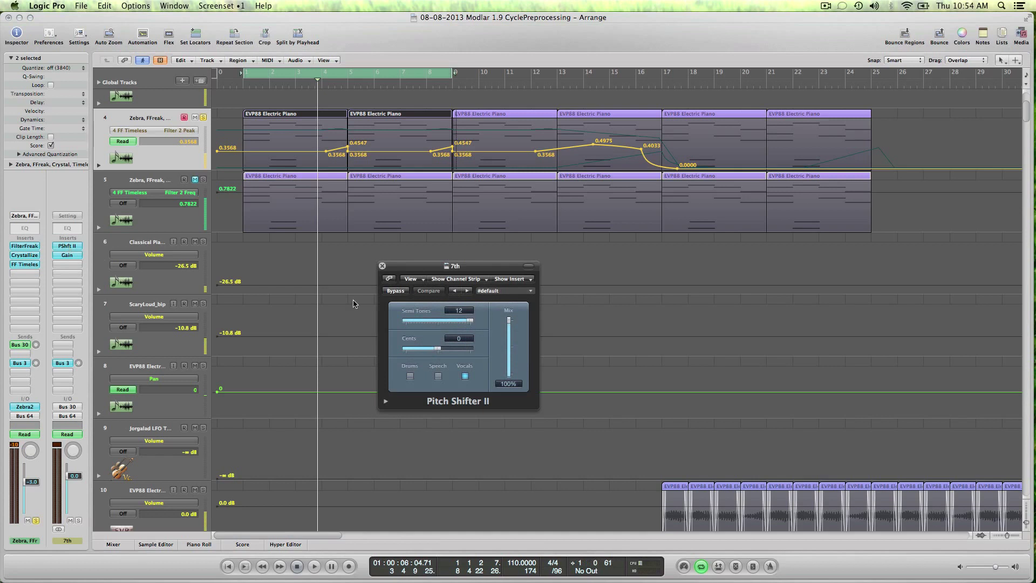
click(382, 266)
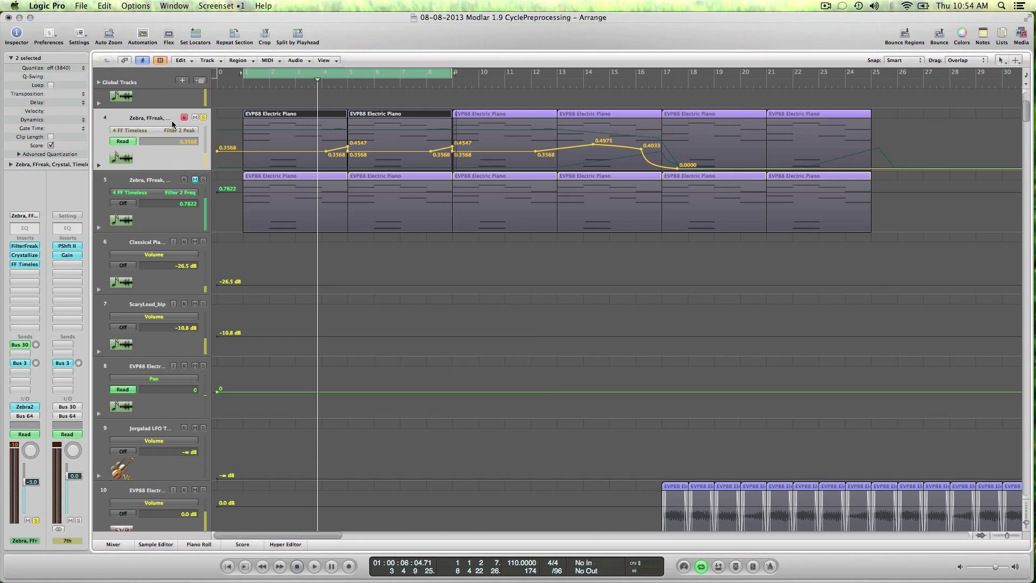
key(a)
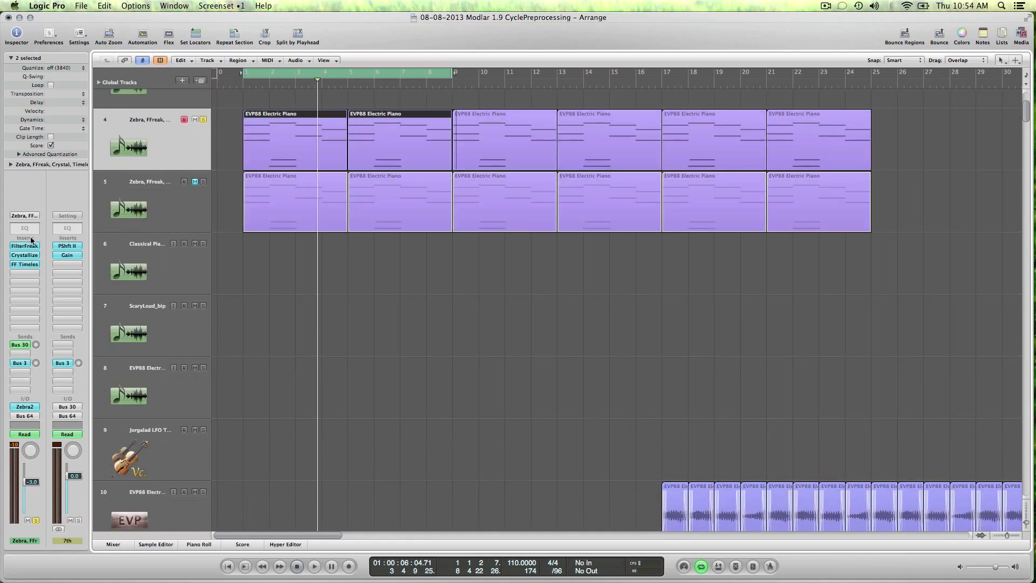
- Bypass the FilterFreak and Crystallize inserts and the Bus 30 send, then bring up Zebra2
alt+click(13, 246)
alt+click(14, 255)
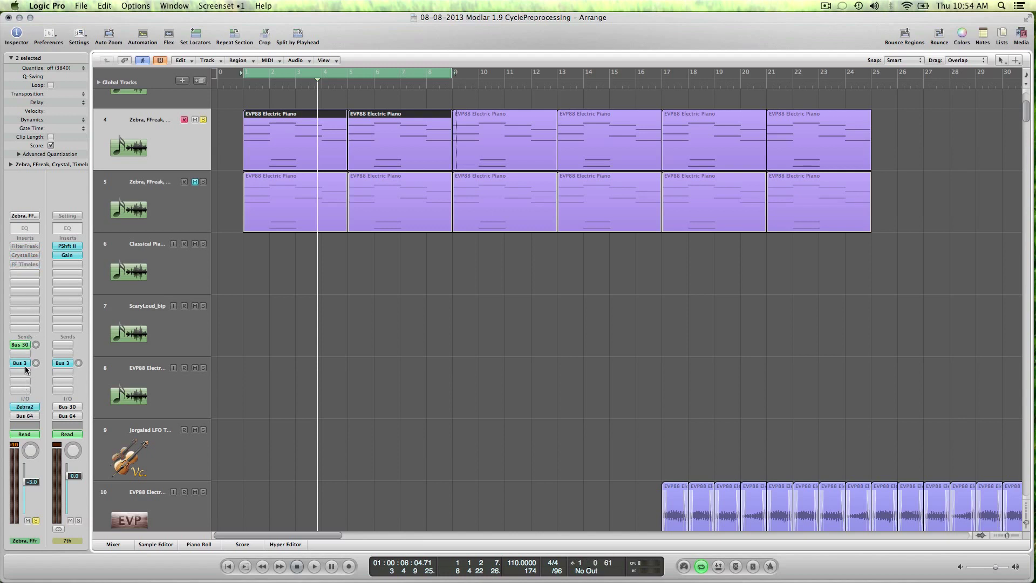
alt+click(14, 346)
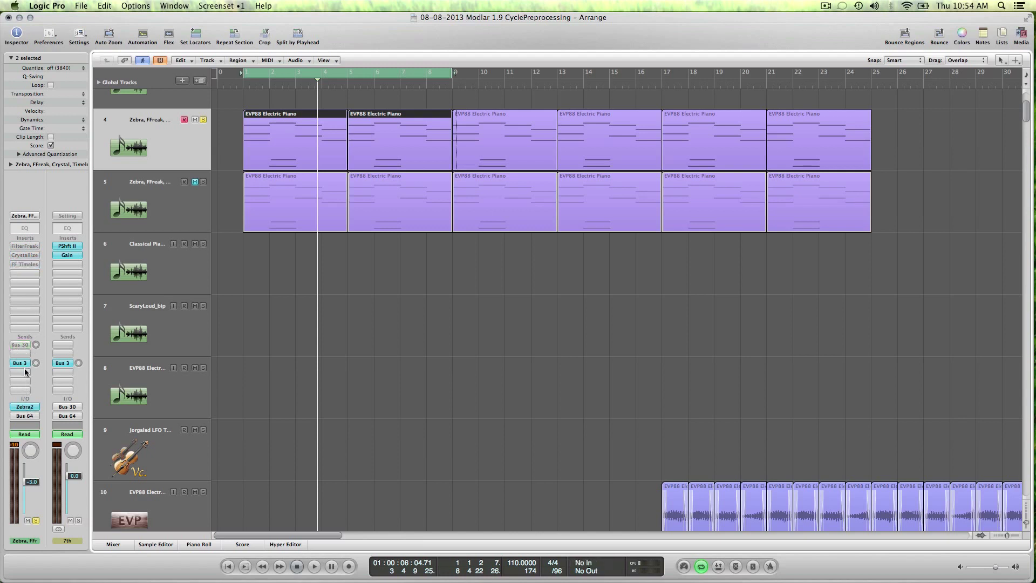
click(24, 407)
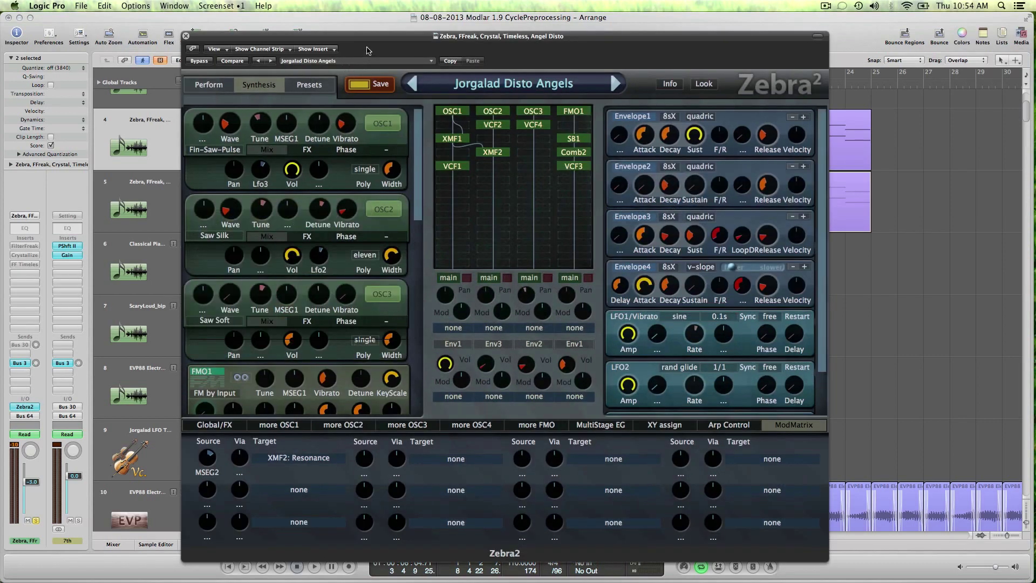
- Move the Zebra2 window showing the 'Jorgalad Disto Angels' patch fully into view
drag(371, 39, 280, 31)
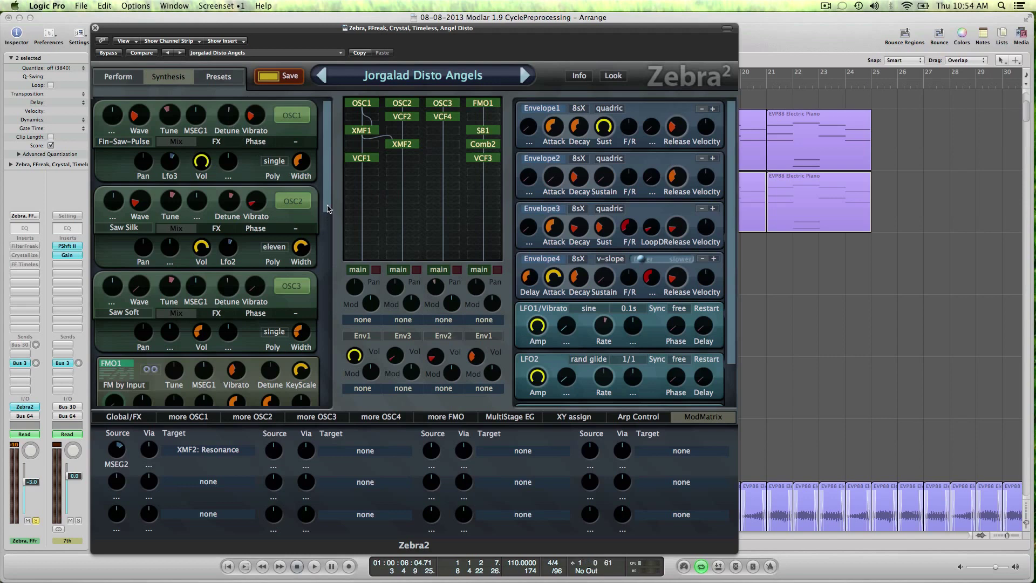
scroll(329, 223, down, 2)
scroll(328, 223, up, 2)
- Turn on all four Zebra2 lanes' main outputs and play the pad to hear them
click(417, 269)
click(457, 269)
click(497, 270)
key(space)
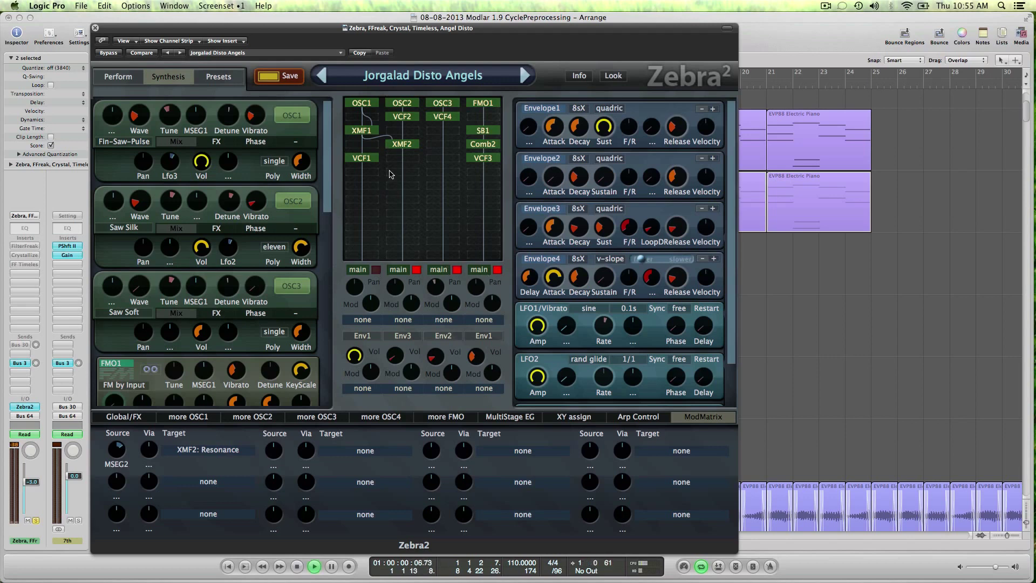
click(376, 269)
key(space)
- Mute the OSC2 and OSC3 lanes' main outputs, auditioning the pad after each change
click(416, 269)
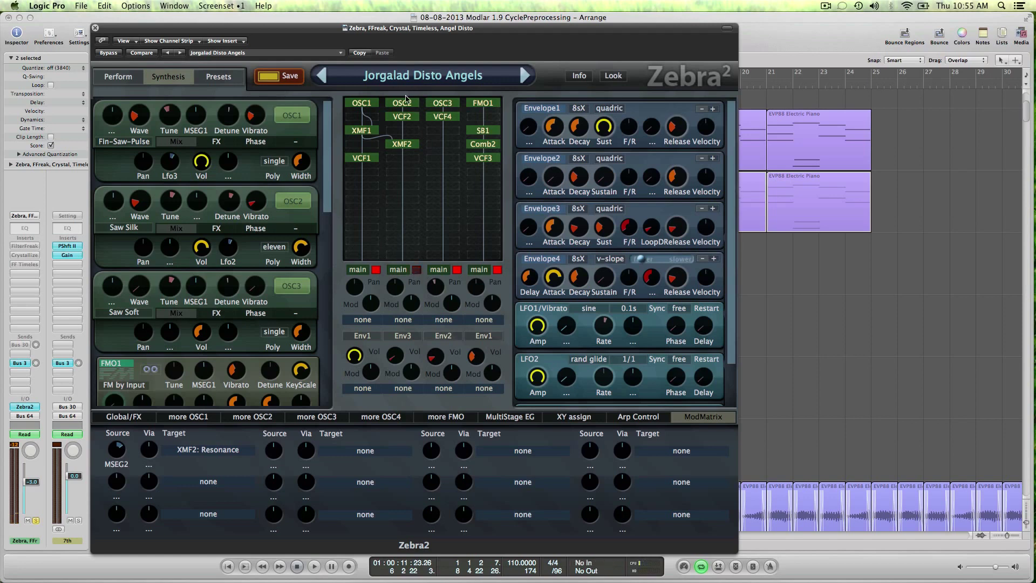
key(space)
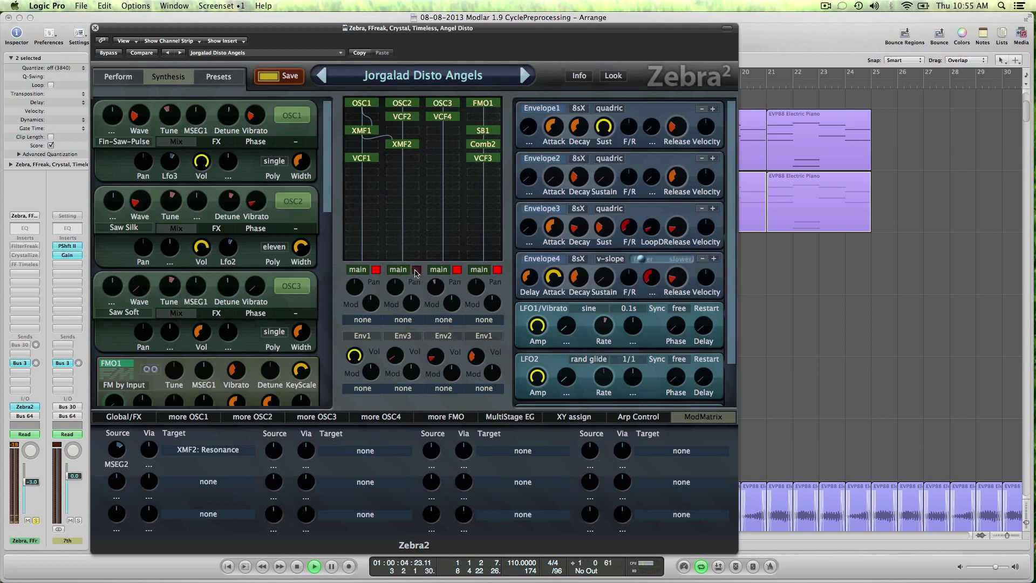
click(457, 269)
key(space)
mouse_move(519, 33)
mouse_down()
mouse_move(513, 273)
mouse_move(508, 242)
mouse_move(506, 255)
mouse_move(535, 21)
mouse_up()
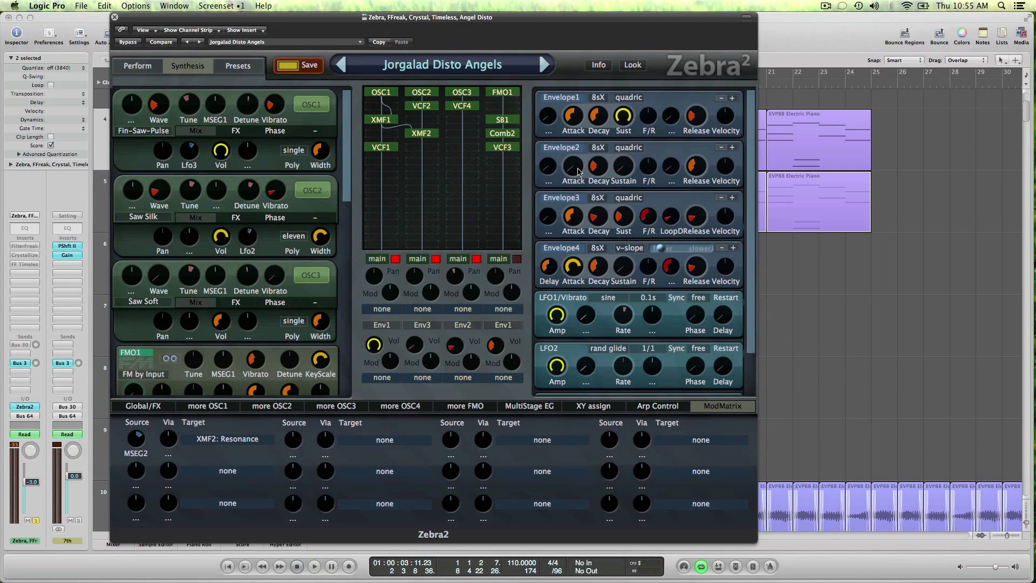
key(space)
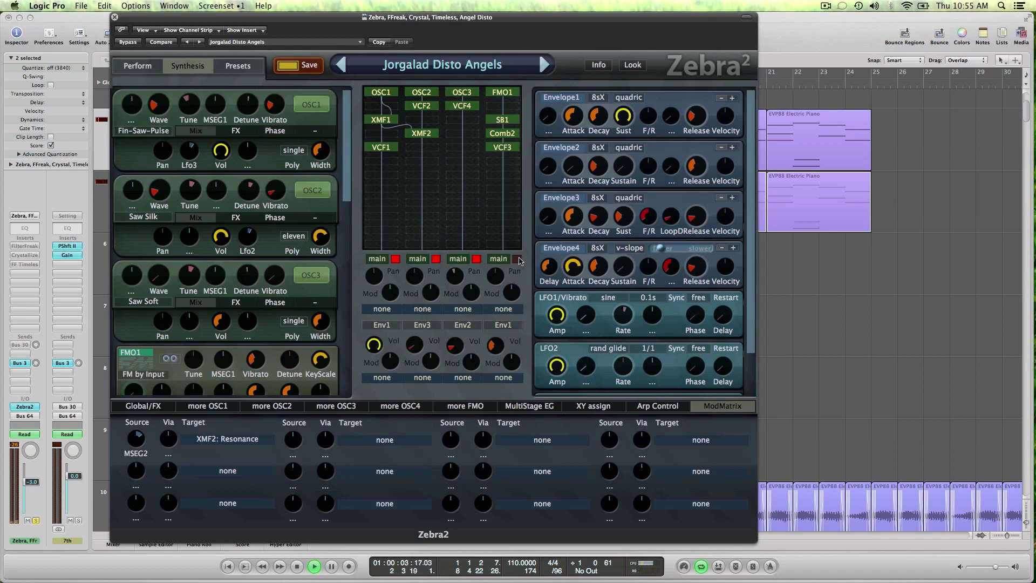
key(space)
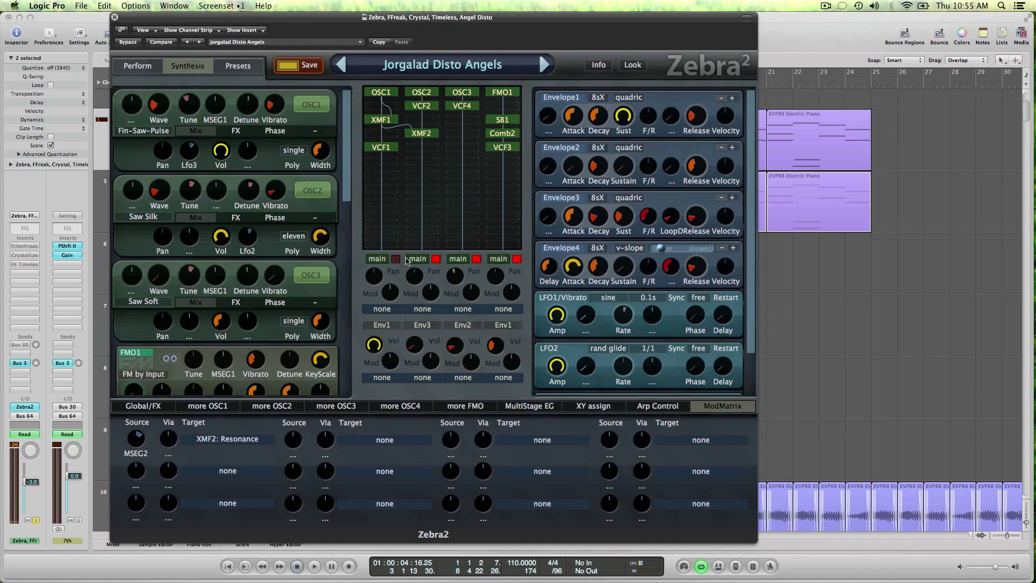
- Mute the OSC2, OSC3 and FMO1 lanes and play OSC1's lane on its own
click(435, 259)
click(476, 260)
click(516, 260)
click(396, 259)
key(space)
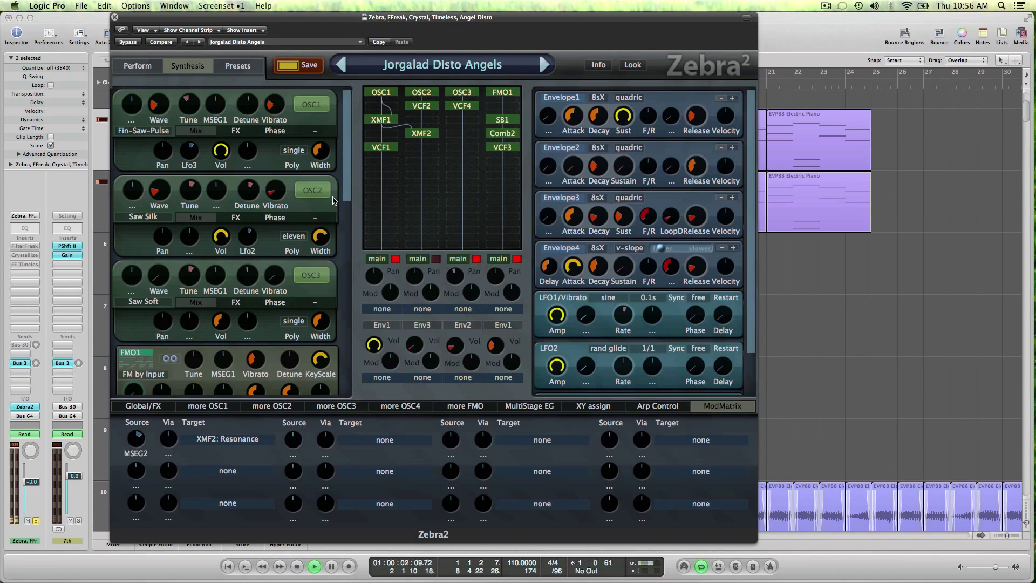
key(space)
drag(348, 192, 348, 226)
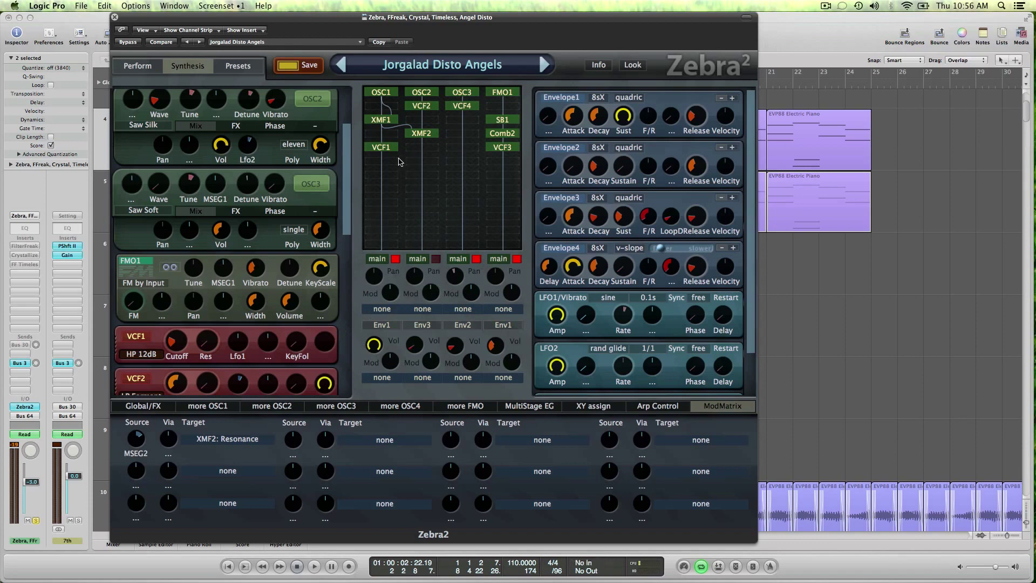
- Hide the VCF1, XMF1, OSC1, OSC3, VCF4, FMO1, SB1, Comb2 and VCF3 module panels
click(391, 149)
click(377, 115)
click(384, 92)
click(462, 93)
click(465, 106)
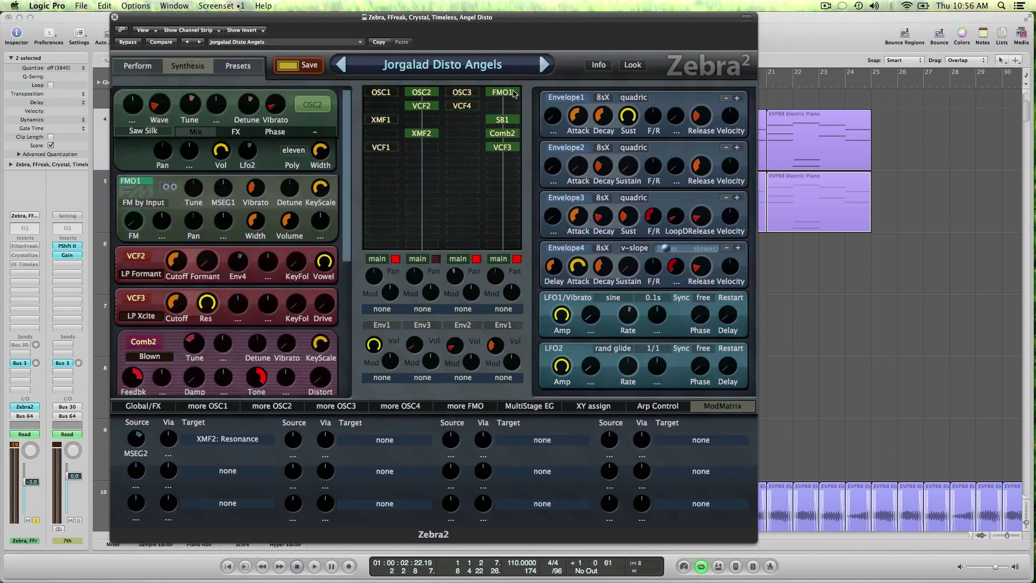
click(513, 93)
click(513, 119)
click(507, 134)
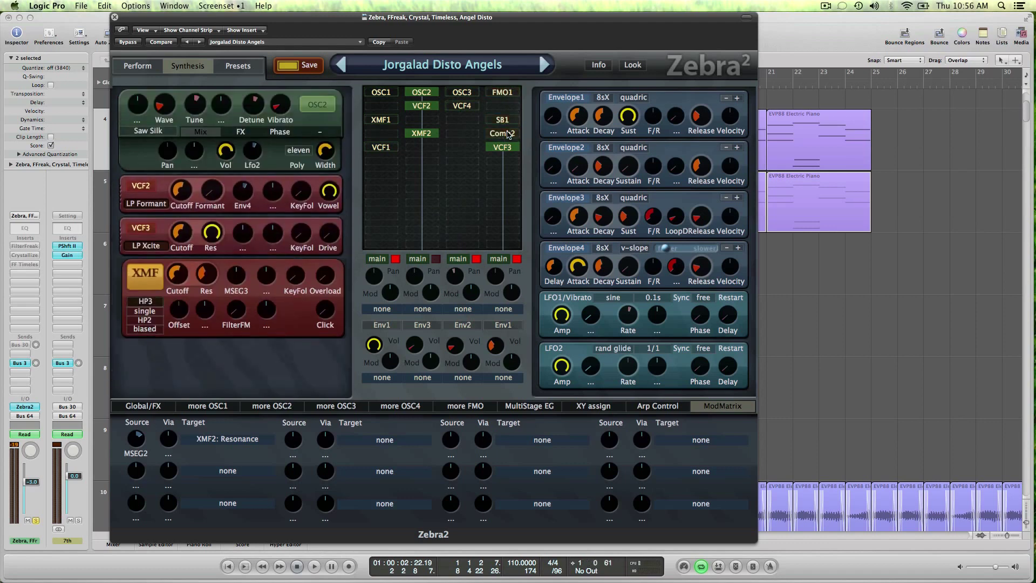
click(506, 148)
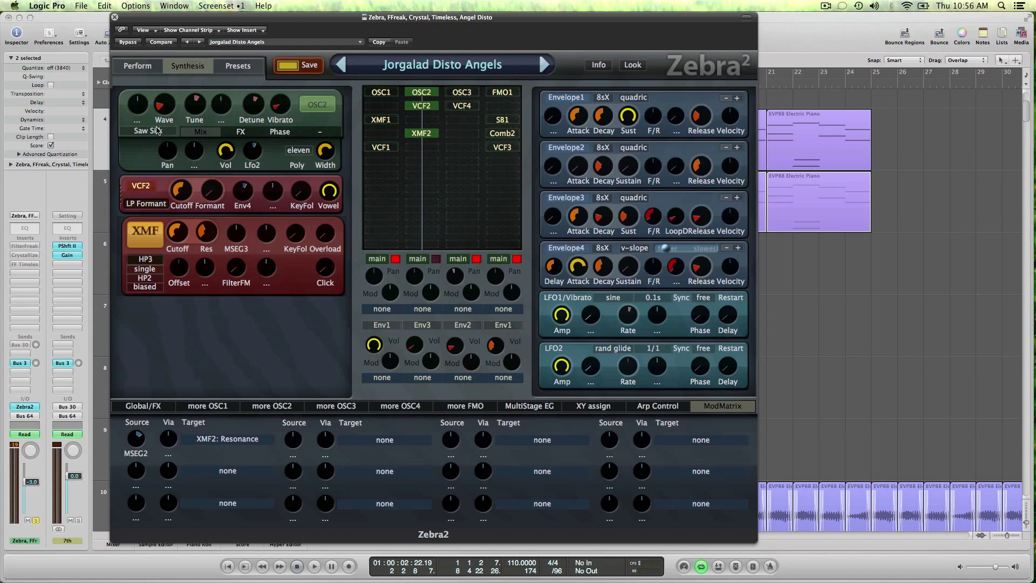
- Browse the Factory OSCs waveforms for OSC2 and keep Saw Silk
click(157, 131)
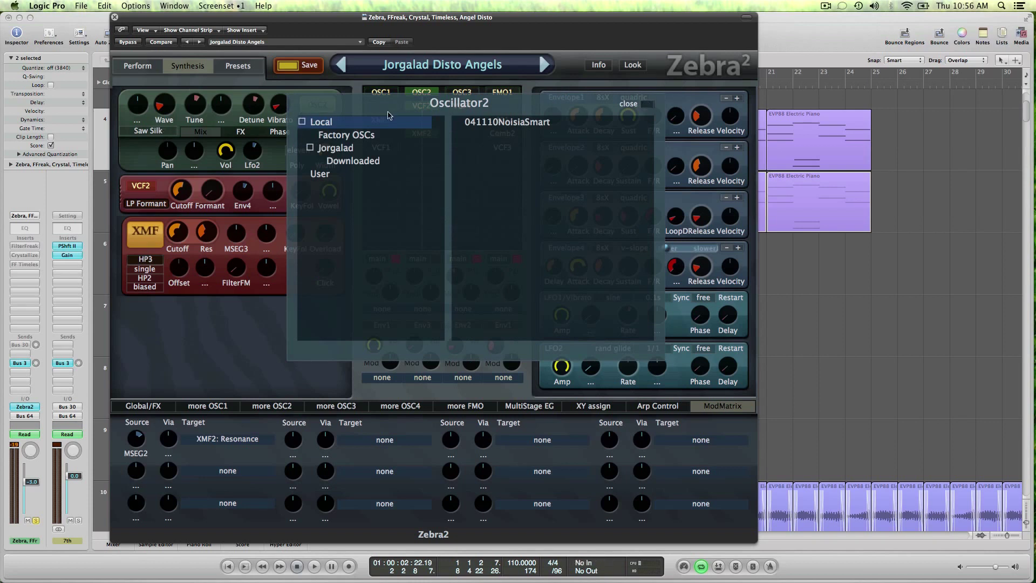
click(366, 138)
scroll(581, 141, down, 3)
scroll(581, 142, up, 3)
click(652, 105)
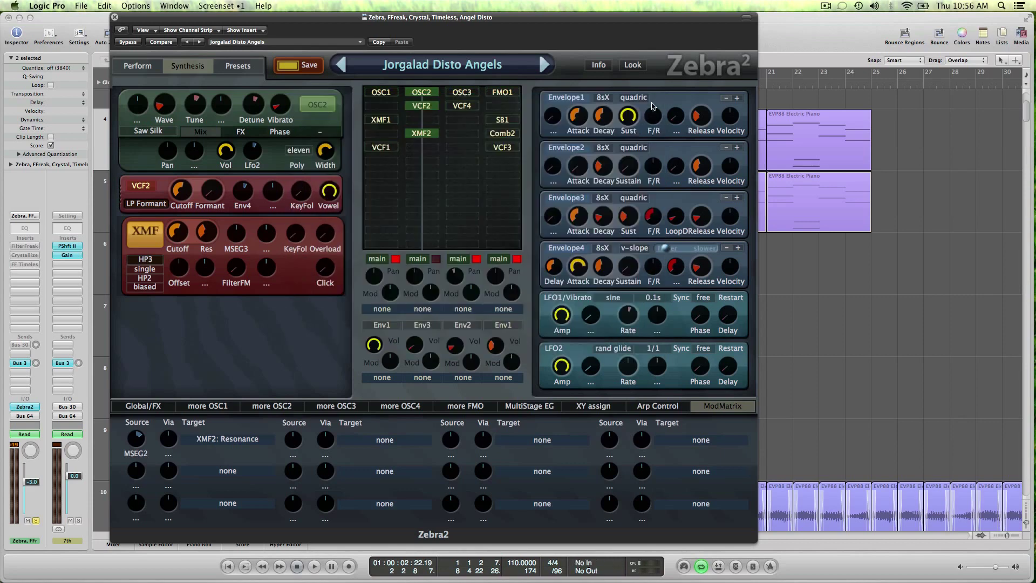
click(152, 133)
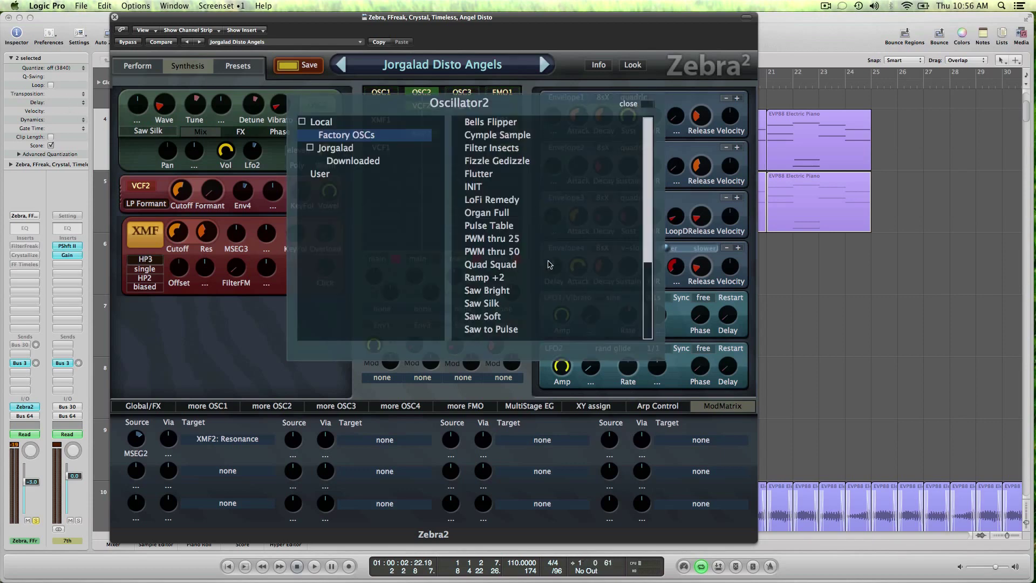
scroll(549, 265, down, 3)
scroll(549, 265, up, 3)
click(652, 104)
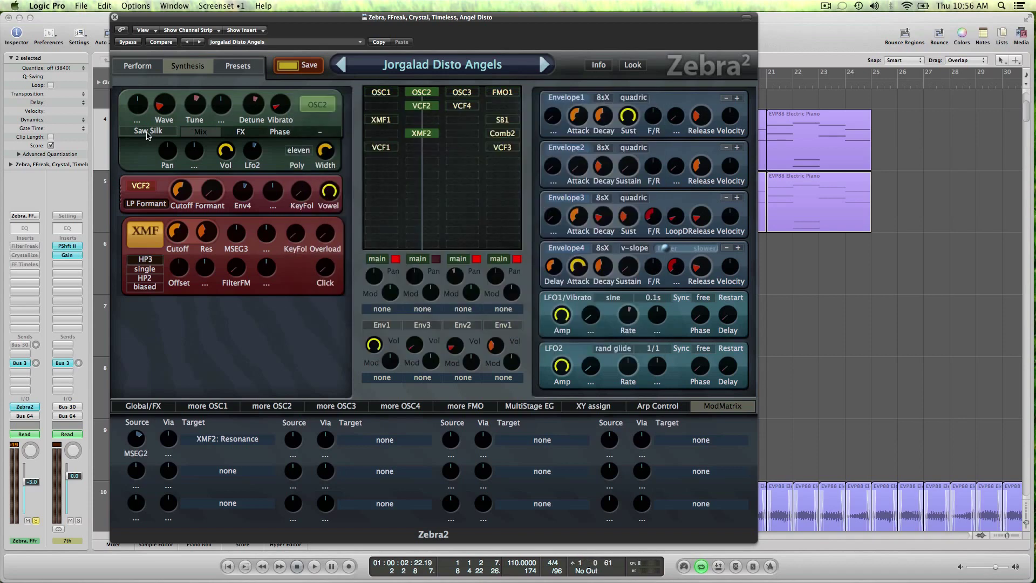
- Check the OSC2 waveform preset list without changes, then view OSC2's FX and Phase settings
click(152, 133)
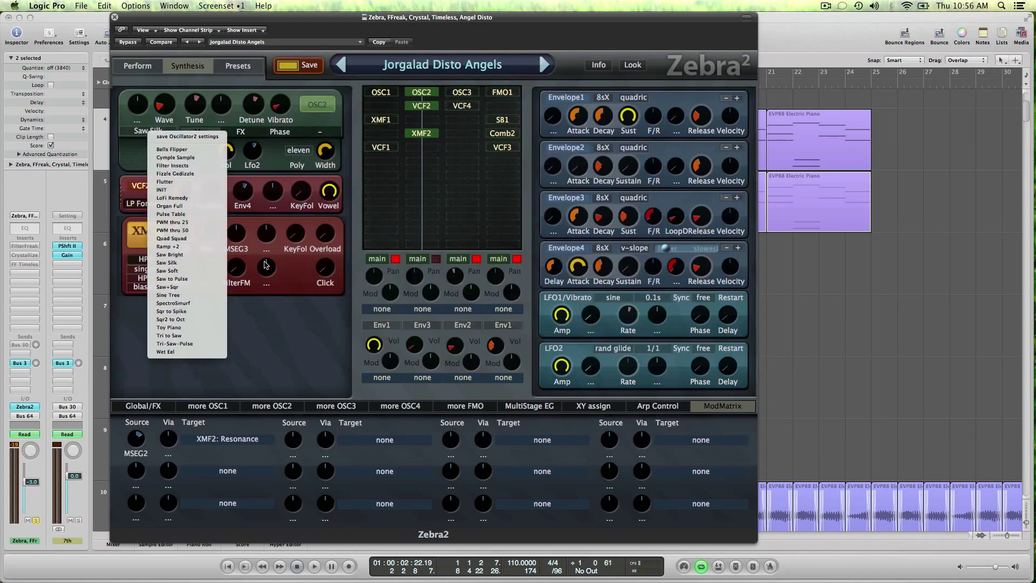
click(275, 323)
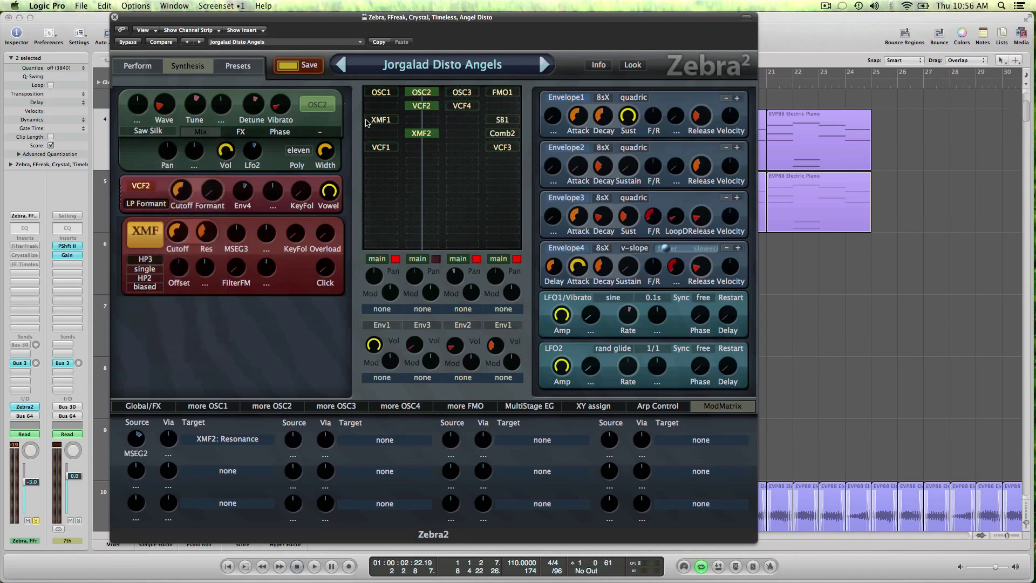
click(244, 133)
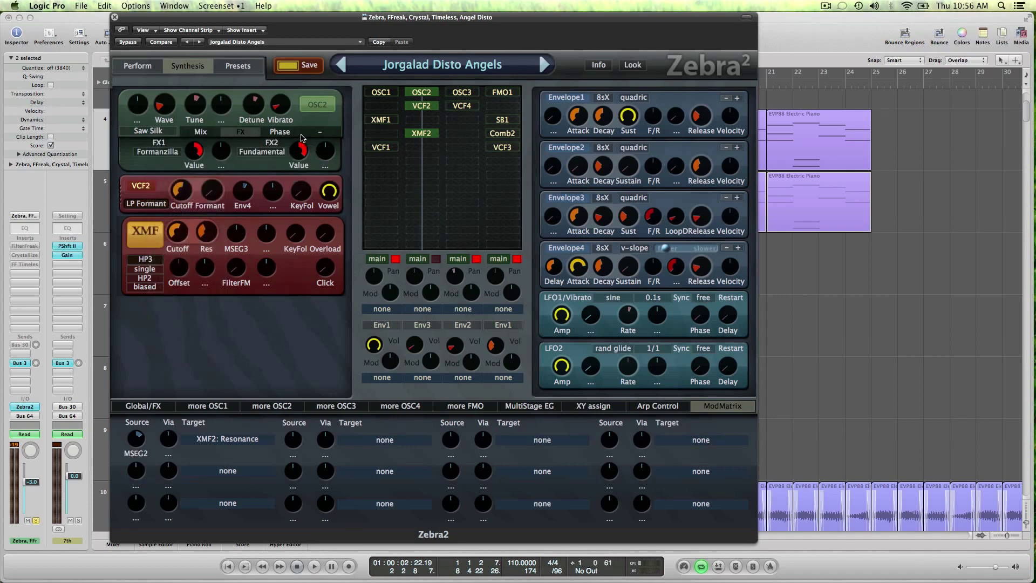
click(293, 133)
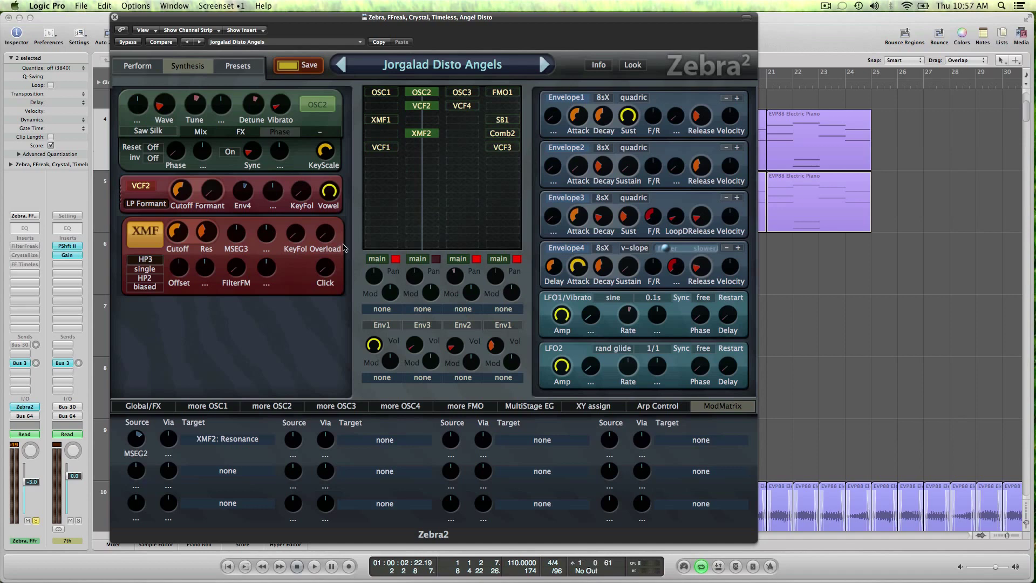
- Set the XMF2 frequency modulation source to none and return to the modulation matrix
click(236, 240)
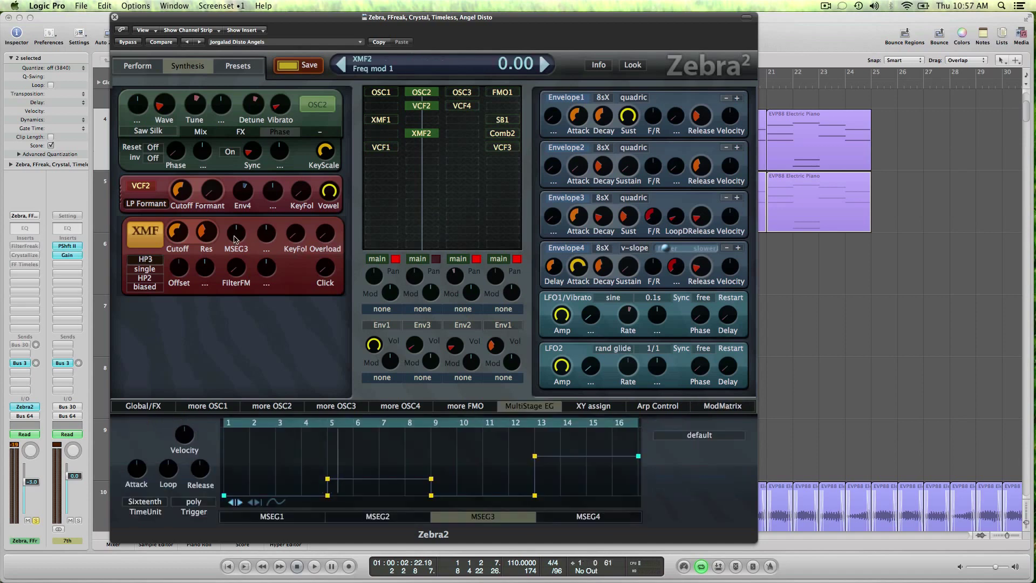
click(237, 244)
click(238, 243)
click(729, 407)
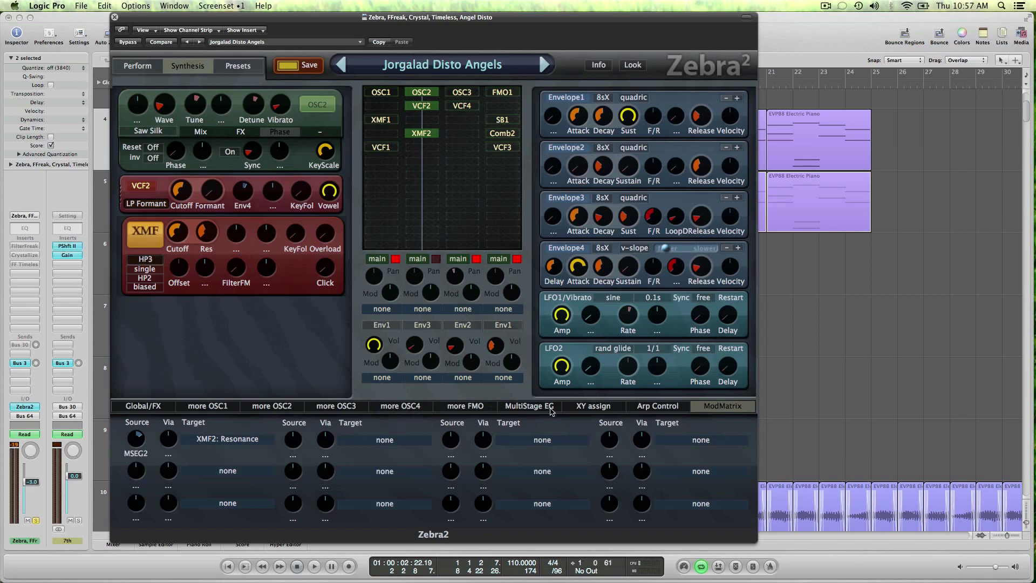
- View the MSEG2 envelope on the MultiStage EG page and play the pad briefly
click(551, 411)
click(401, 512)
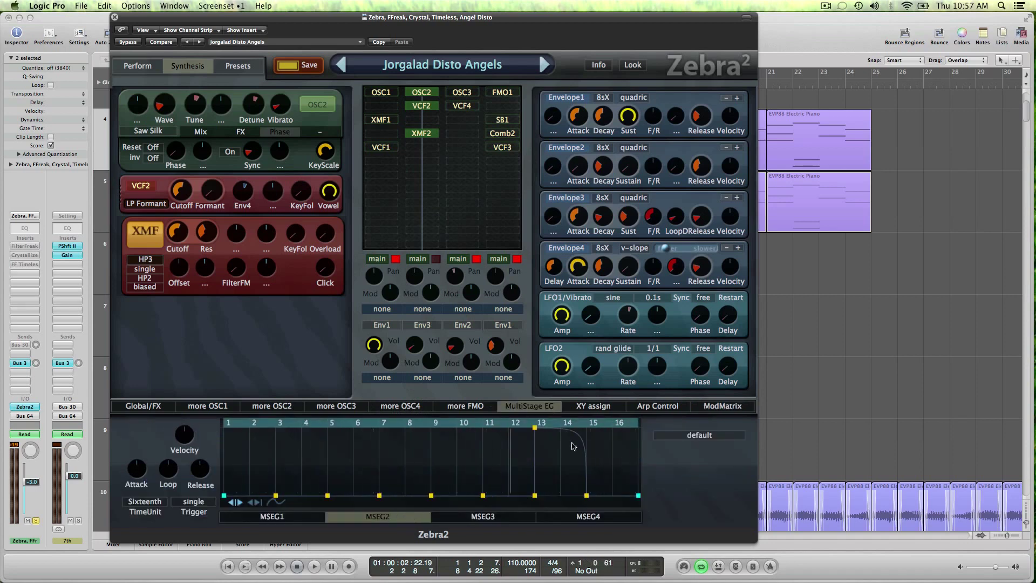
scroll(535, 445, down, 3)
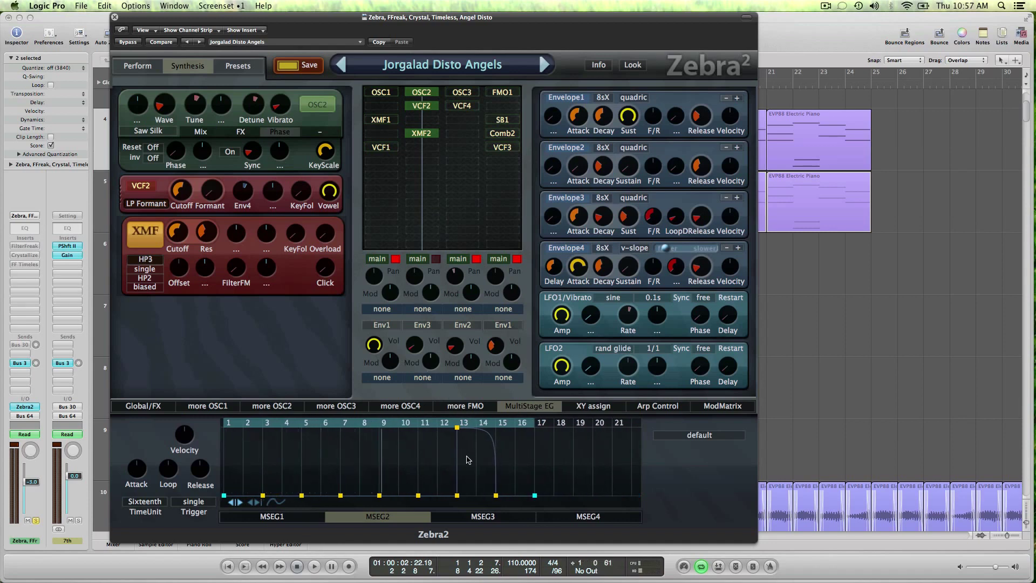
key(space)
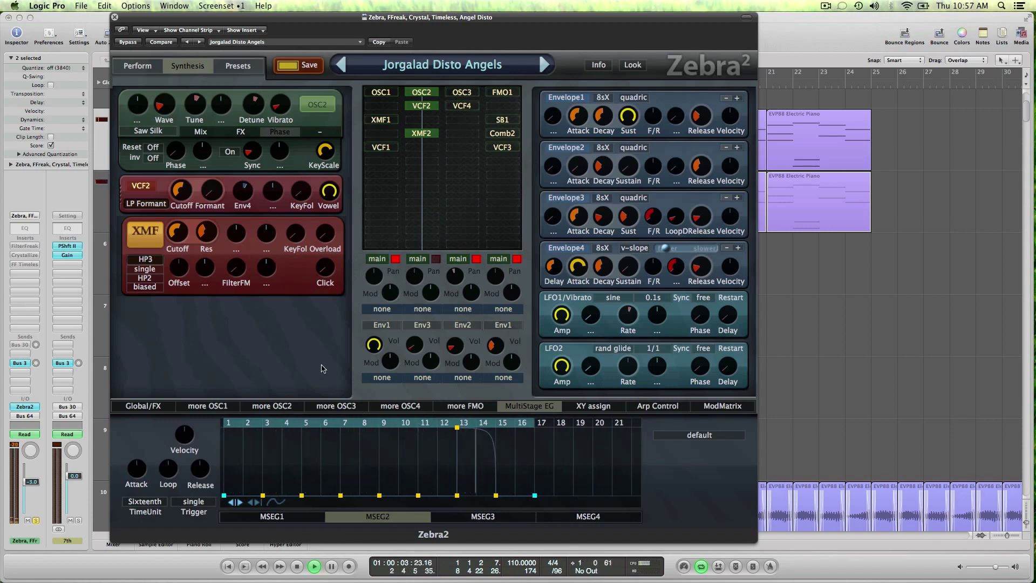
key(space)
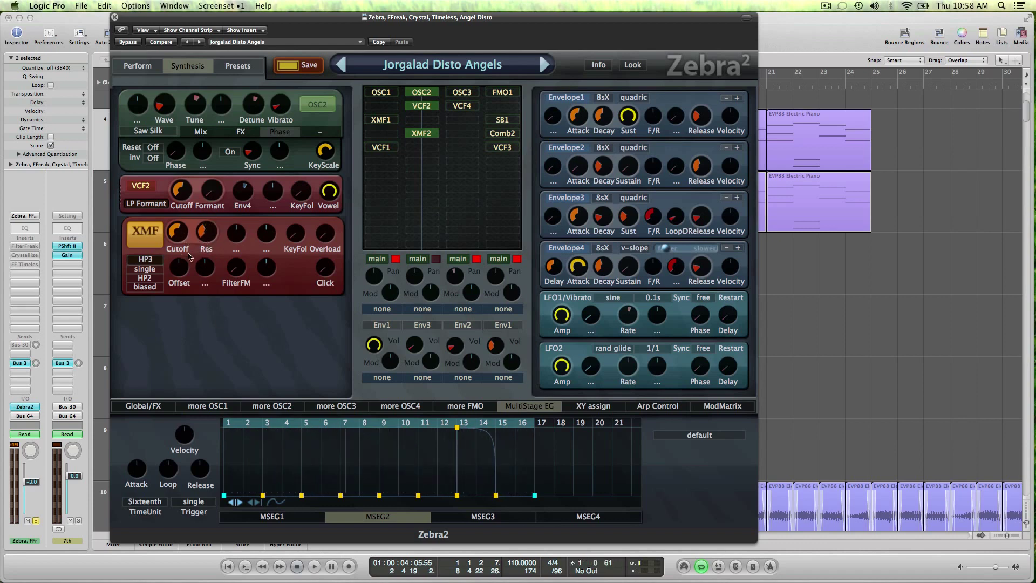
- Insert a stereo Metering Tuner on the Zebra channel and play so it reads the pad as B
click(28, 274)
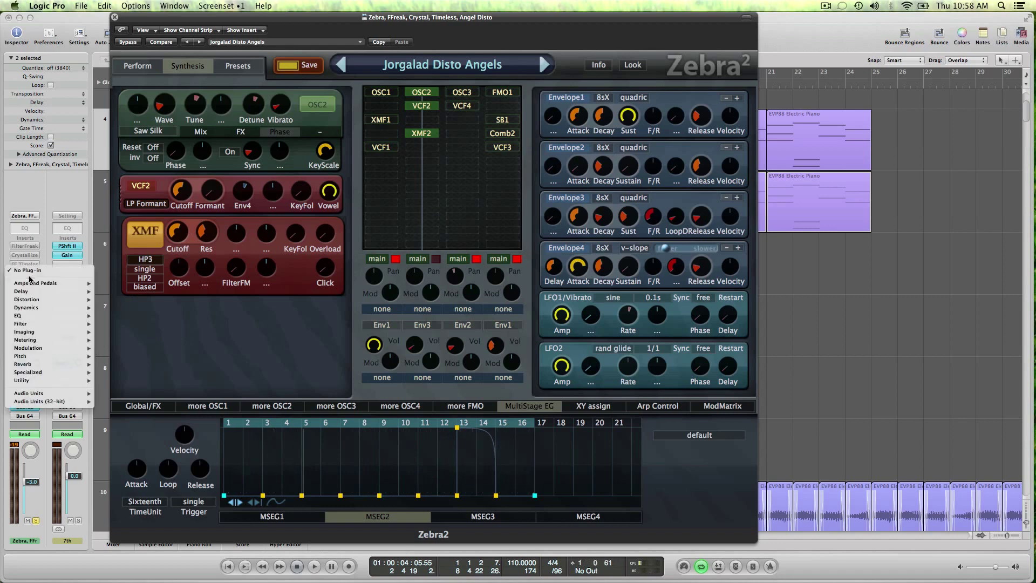
mouse_move(56, 356)
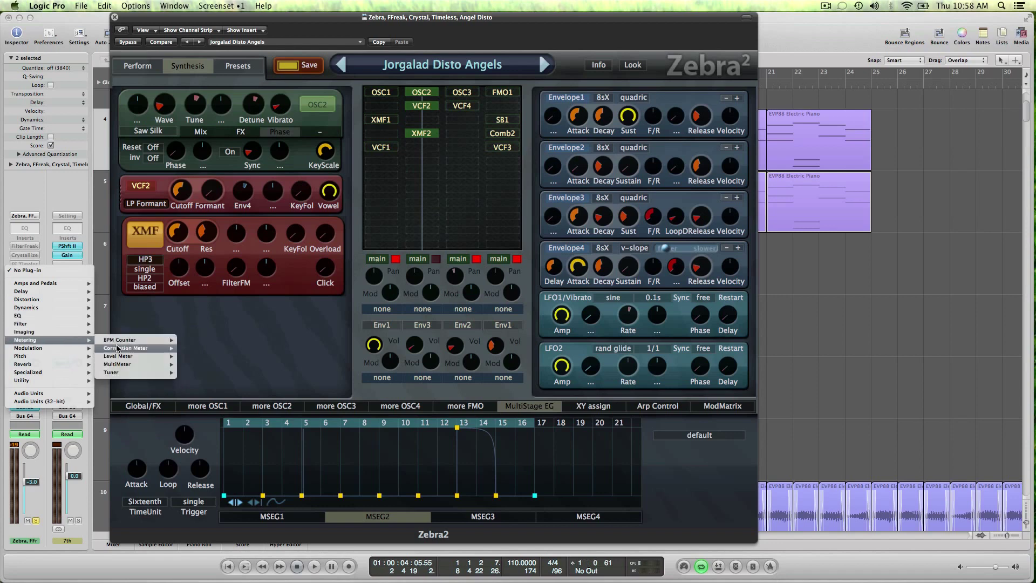
mouse_move(131, 374)
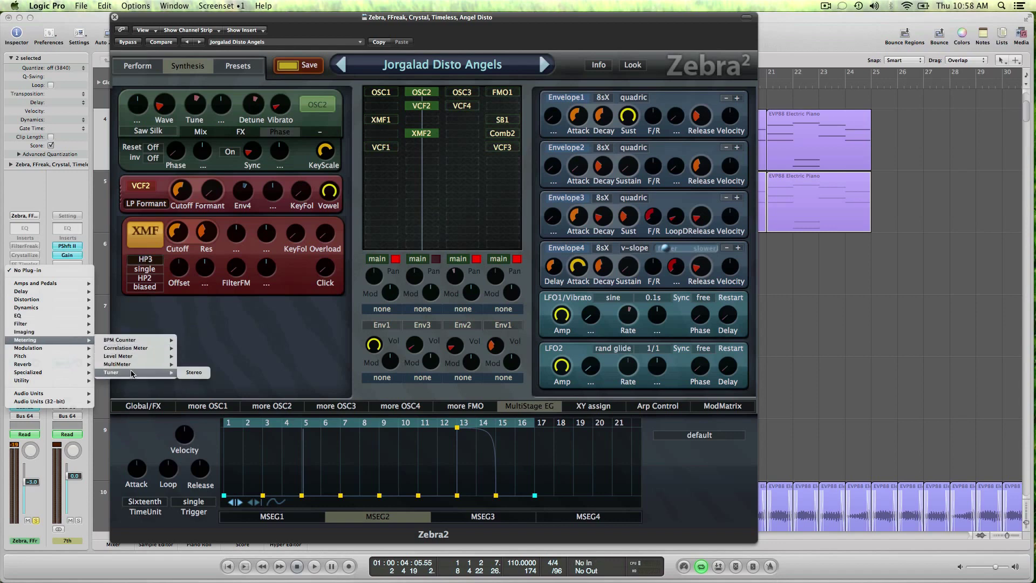
click(183, 372)
key(space)
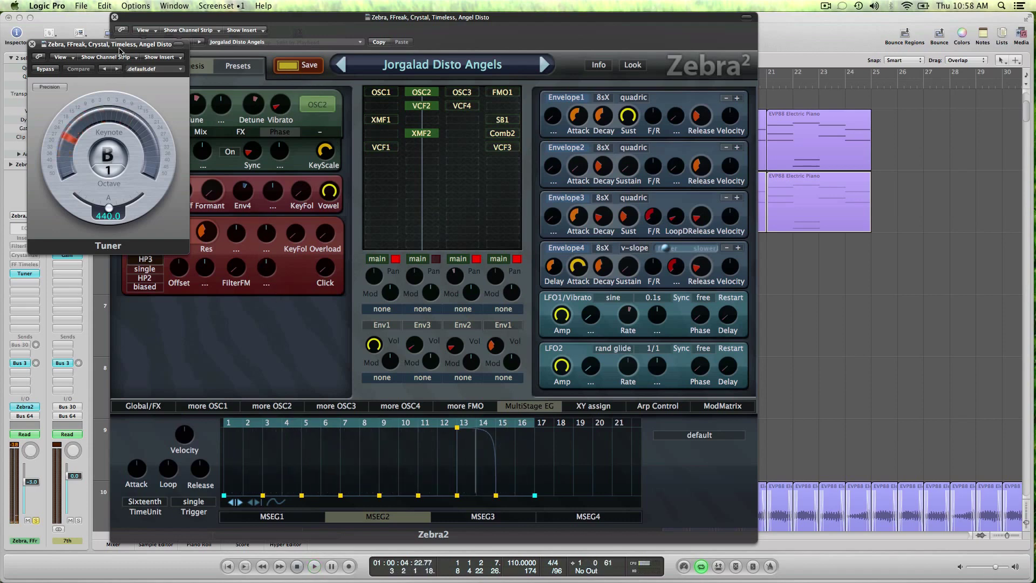
- Move the Tuner aside and lower XMF2 cutoff from 85.17 to 80.17 while the pad plays
drag(119, 49, 915, 221)
key(space)
mouse_move(177, 232)
mouse_down()
mouse_move(176, 266)
mouse_move(214, 210)
mouse_move(180, 223)
mouse_move(184, 206)
mouse_move(183, 217)
mouse_up()
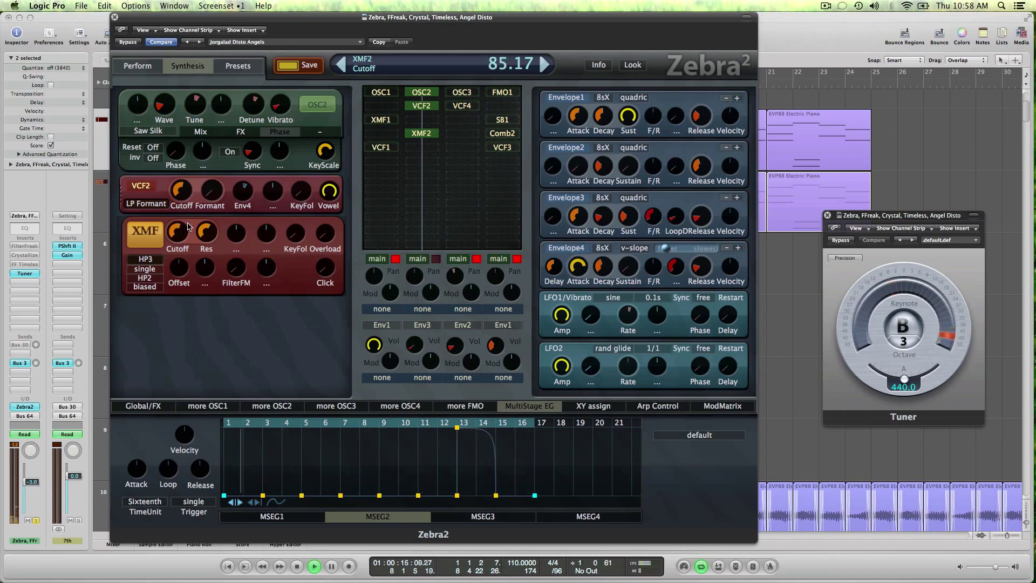
mouse_move(183, 220)
mouse_down()
mouse_move(184, 251)
mouse_move(183, 232)
mouse_up()
key(space)
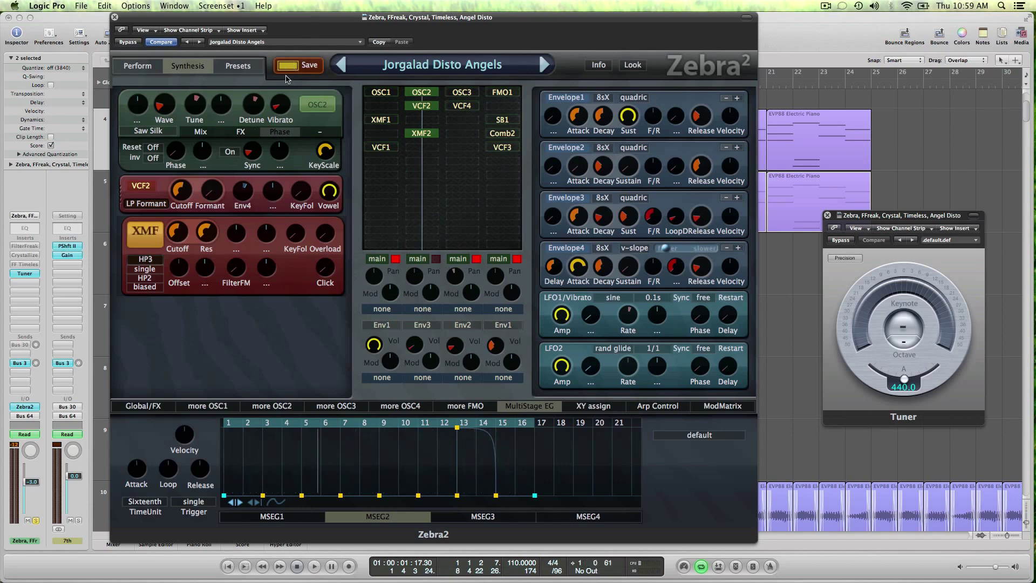
- A/B the edit with Compare, then lower XMF2 resonance to 40.00 and resume playback
click(162, 42)
click(162, 42)
key(space)
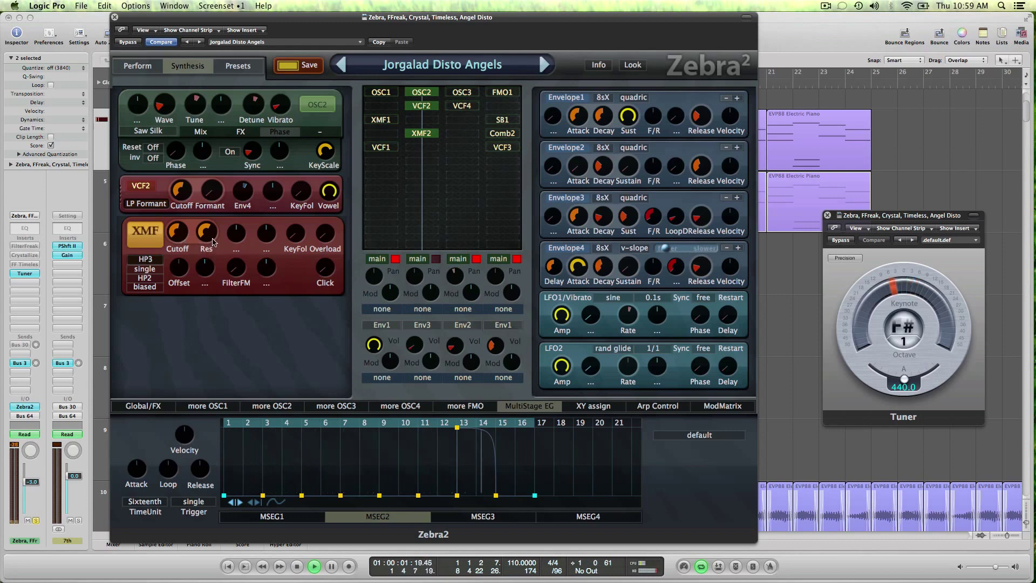
key(space)
drag(213, 241, 176, 243)
key(space)
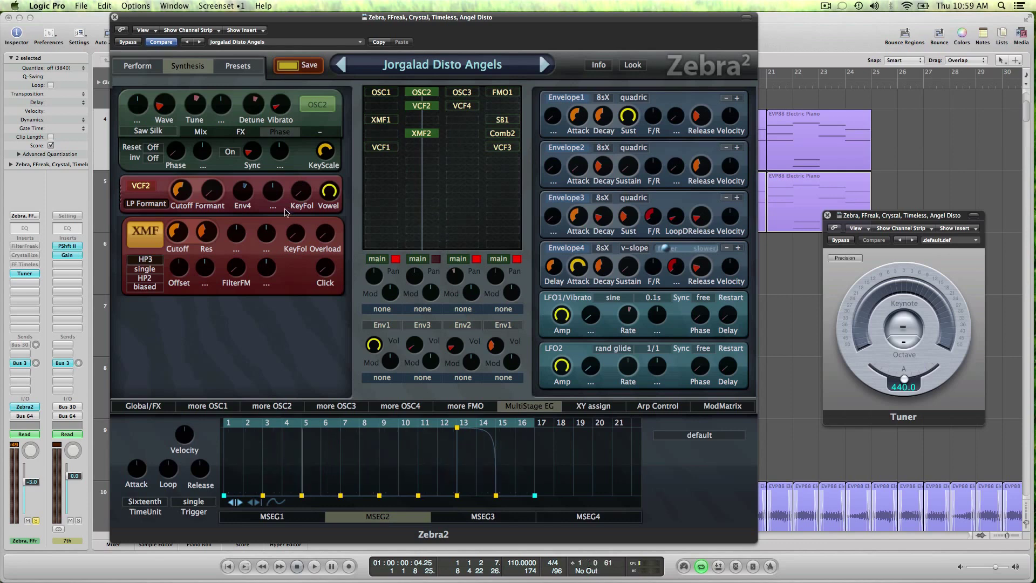
- Show OSC2's FX settings and check the FX2 type list, keeping Fundamental
click(240, 132)
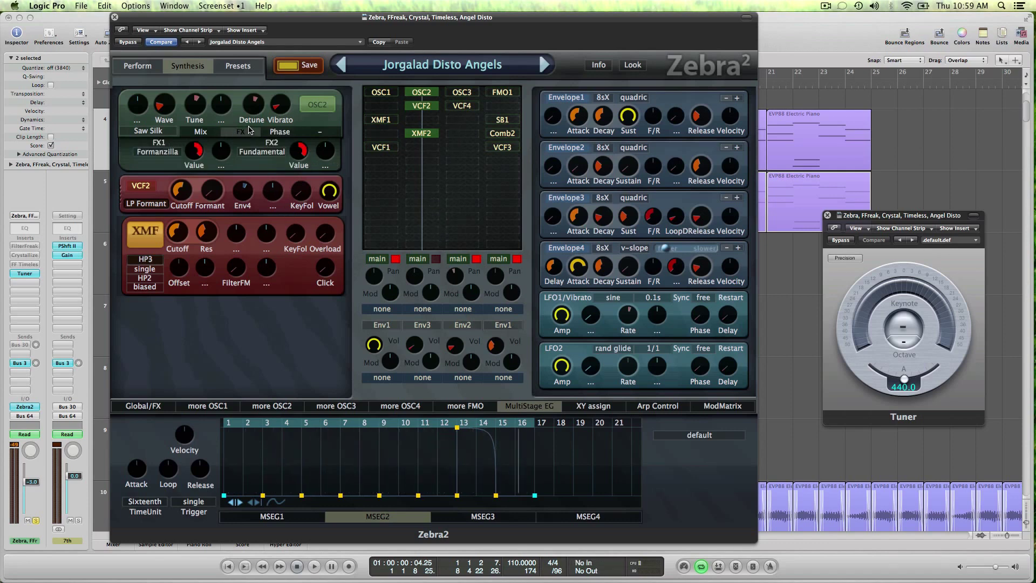
click(279, 155)
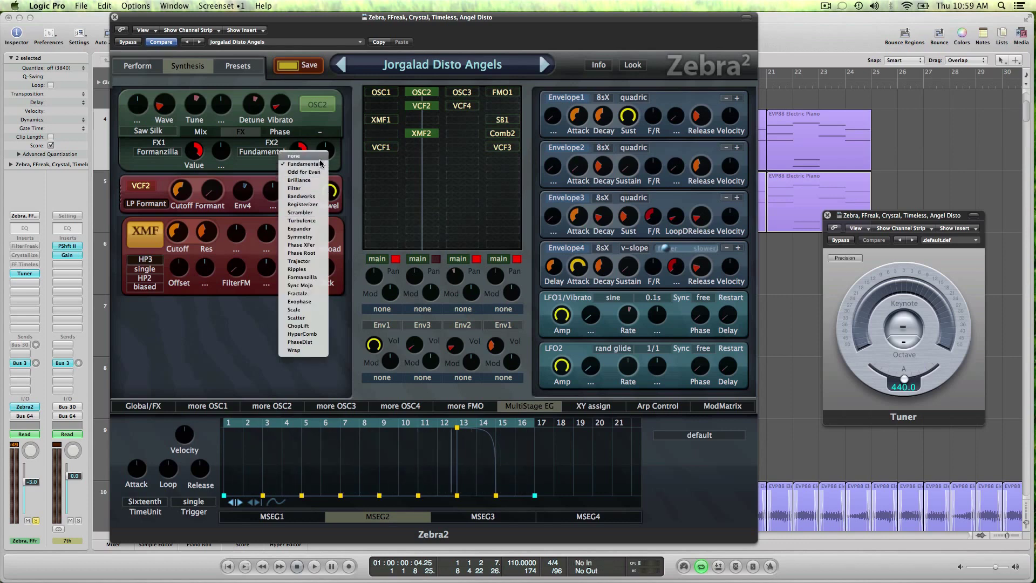
click(311, 128)
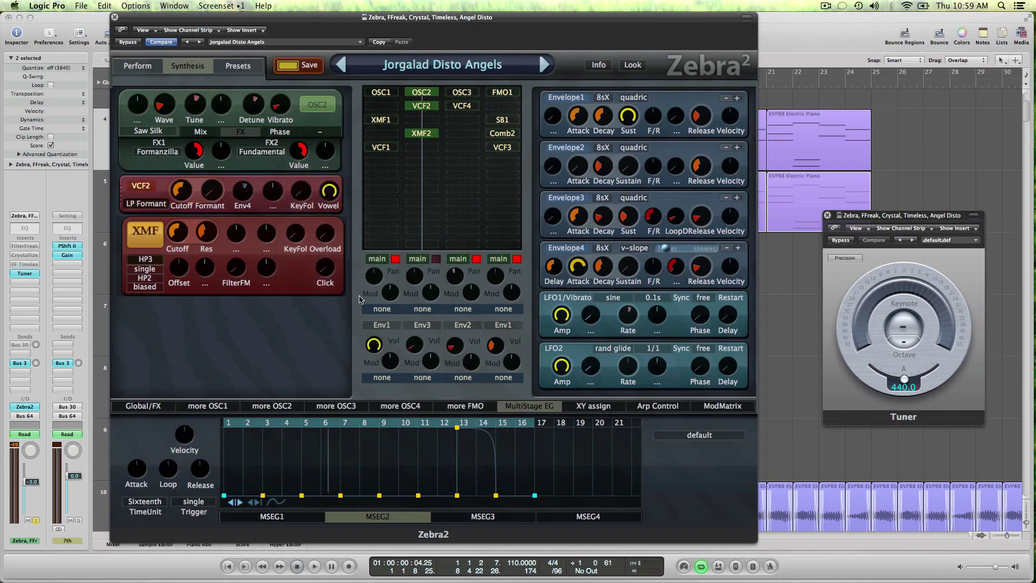
- Show OSC1's wave editor below, then OSC2's Phase and Mix settings with Poly at eleven
click(197, 406)
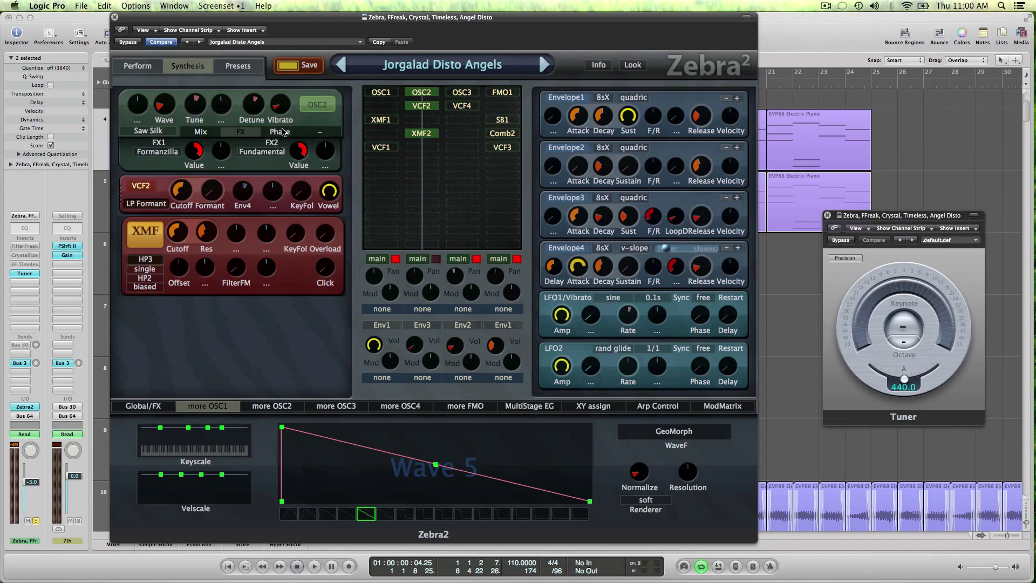
click(280, 131)
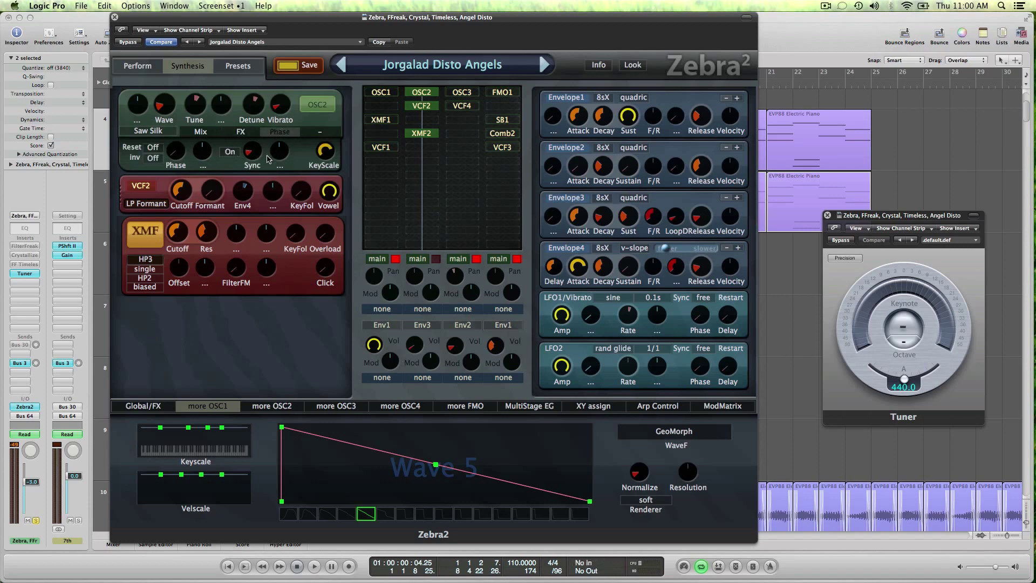
mouse_move(255, 157)
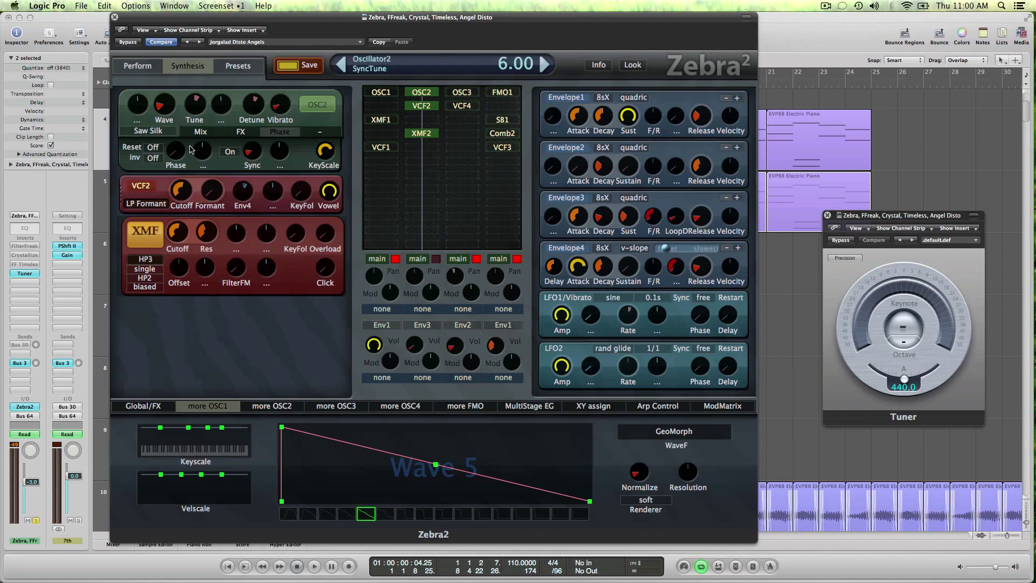
click(201, 130)
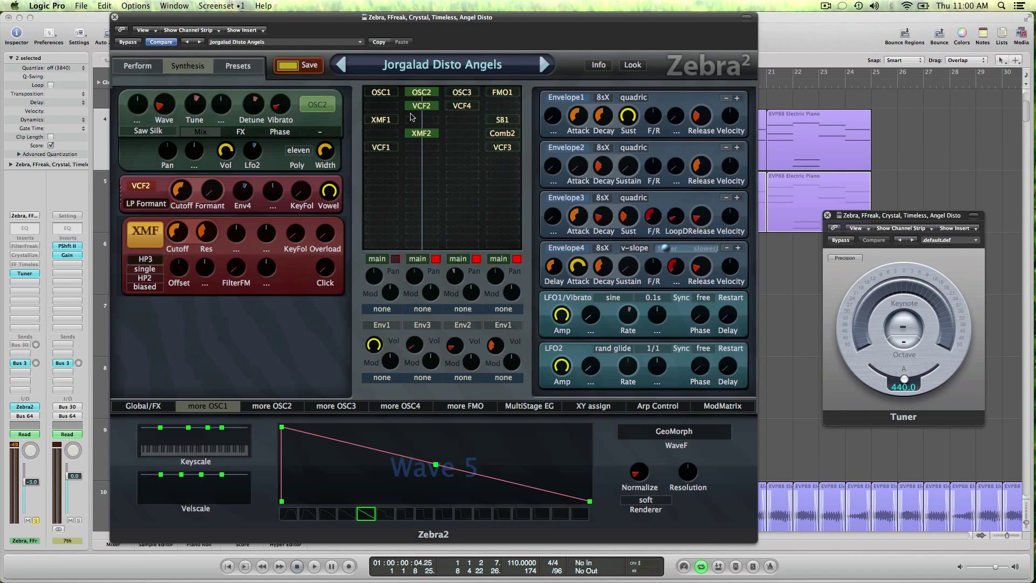
- Bring up OSC1, XMF1 and VCF1, play briefly, then add XMF2 (HP3, biased) to the stack
click(382, 94)
click(385, 119)
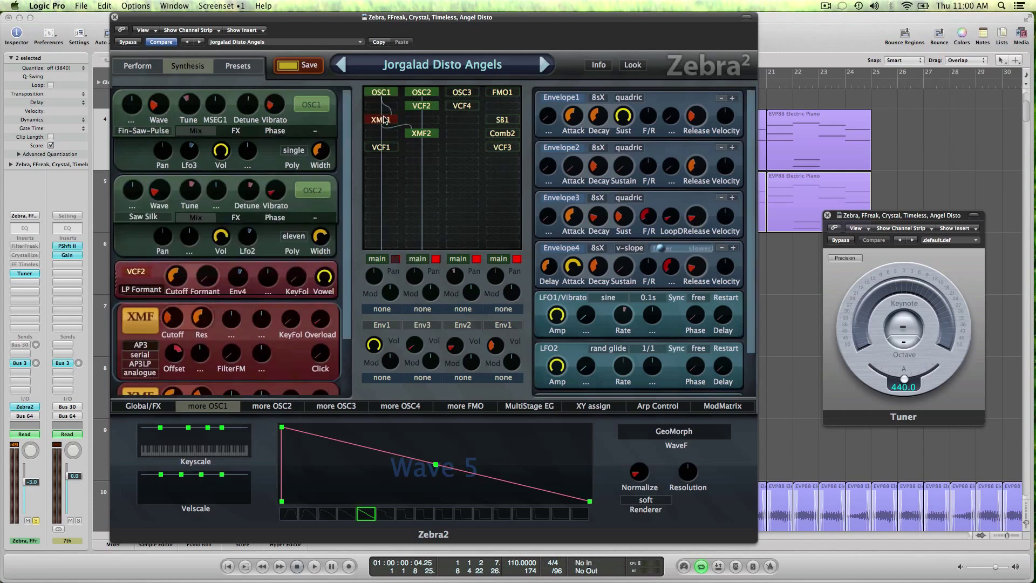
click(384, 147)
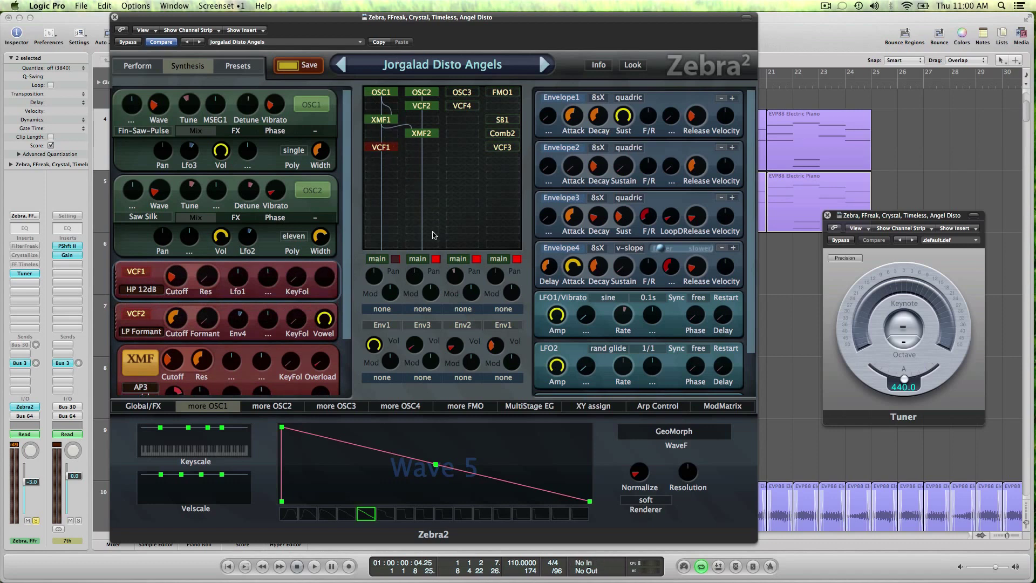
key(space)
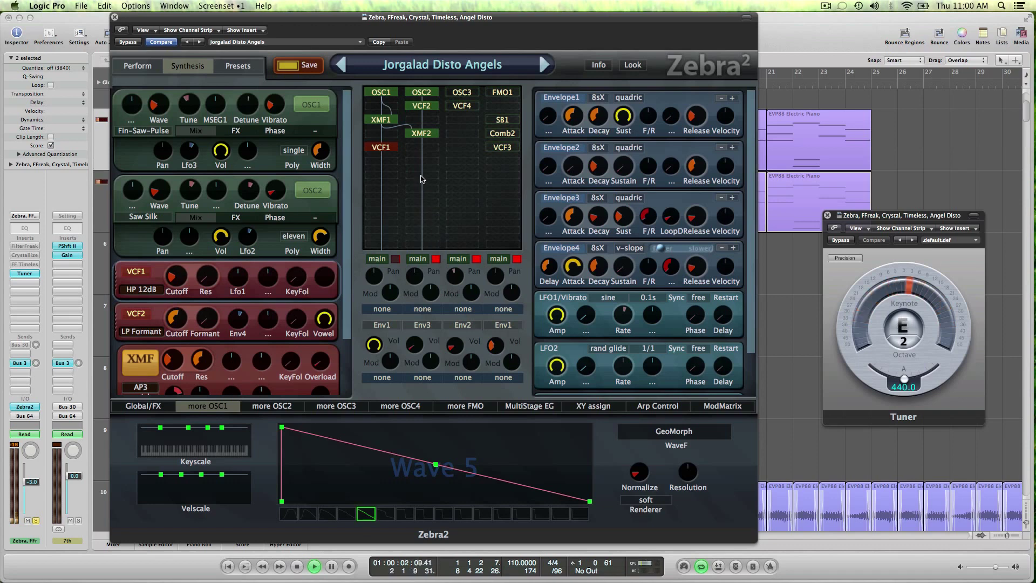
key(space)
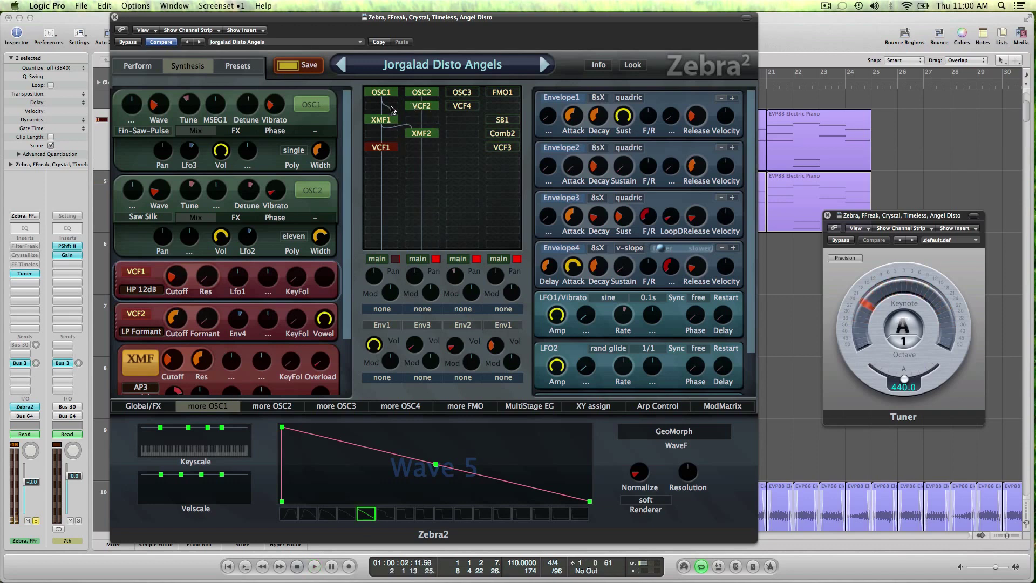
click(427, 135)
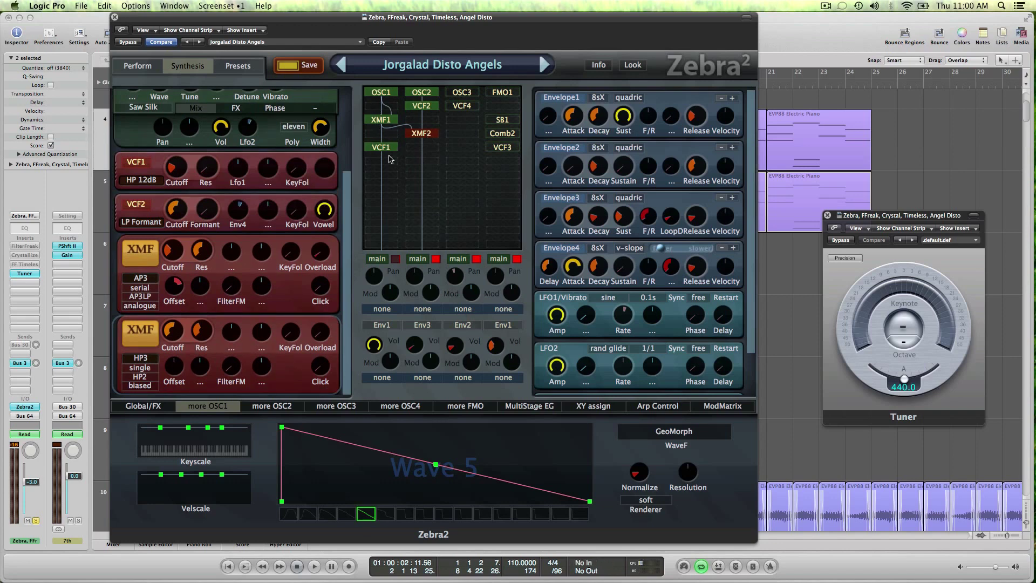
- Inspect XMF2's input options, then briefly show and remove the OSC3 module
right_click(420, 135)
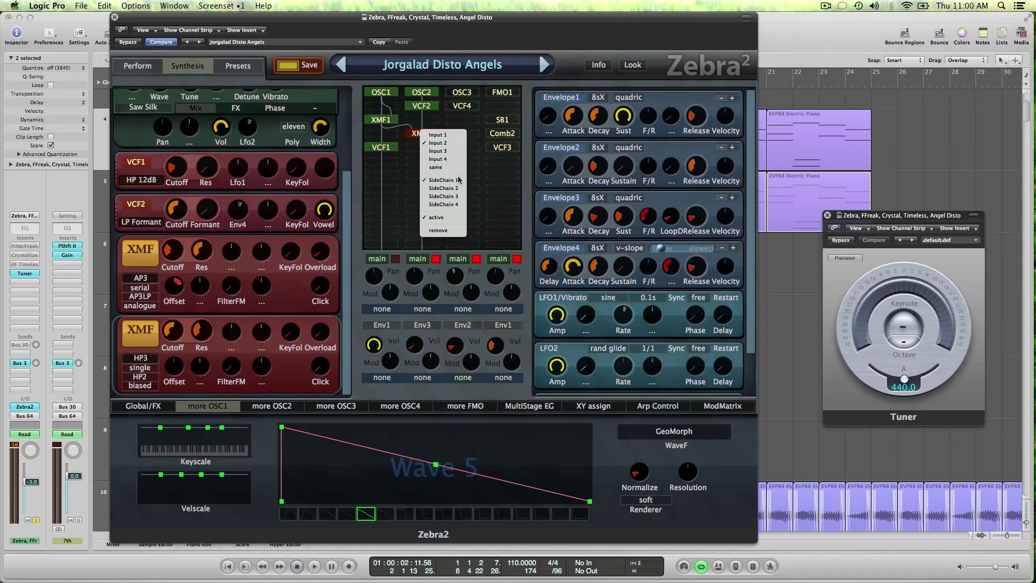
click(462, 196)
click(464, 95)
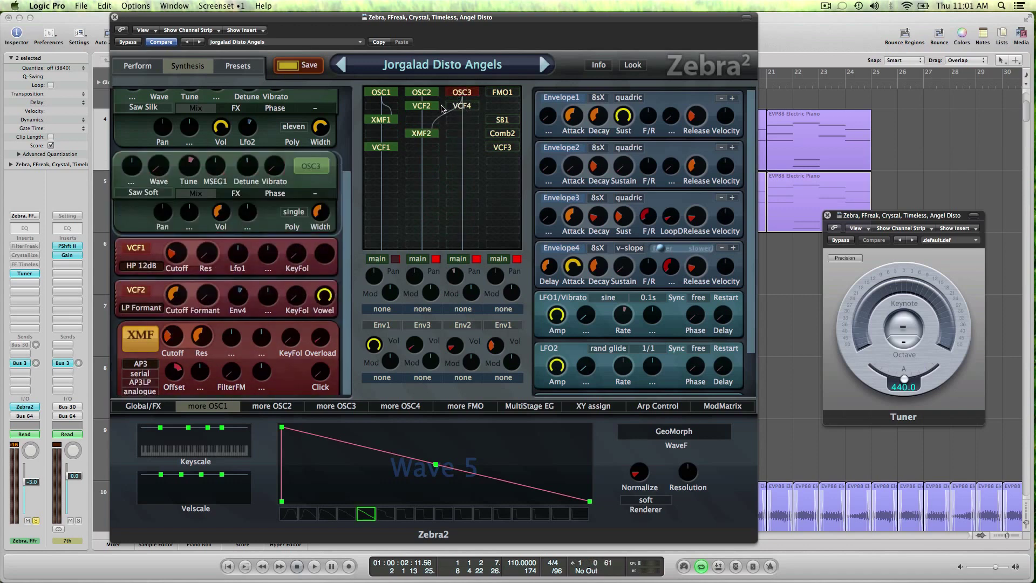
click(466, 97)
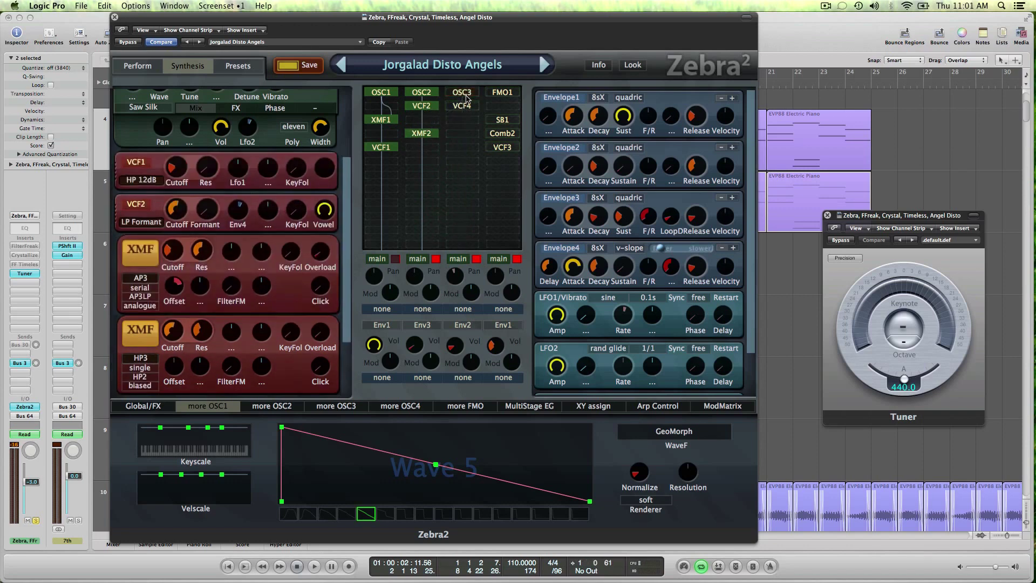
- Feed XMF1 into XMF2 and open the Global/FX page with the master effect chain
click(430, 135)
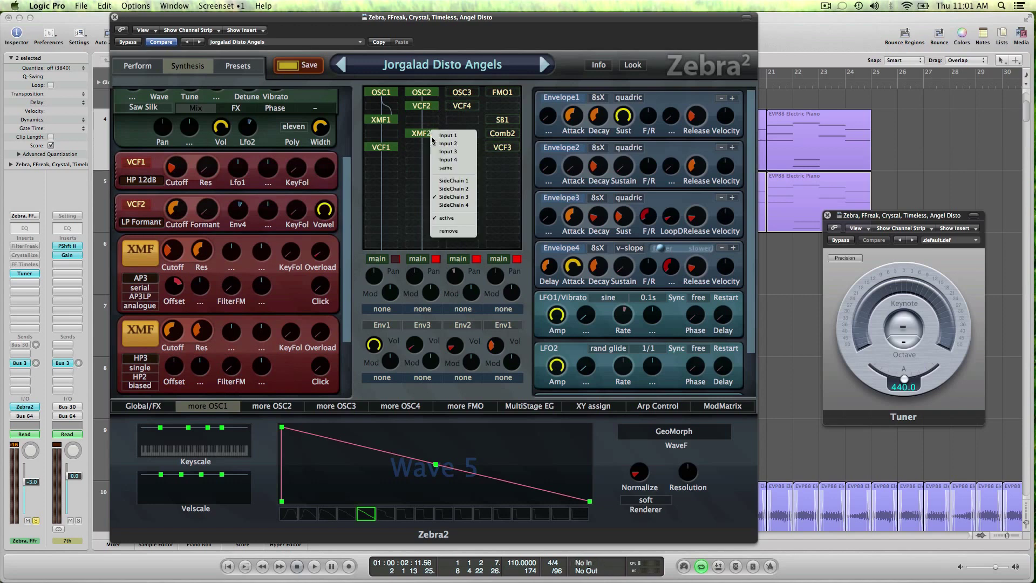
click(457, 185)
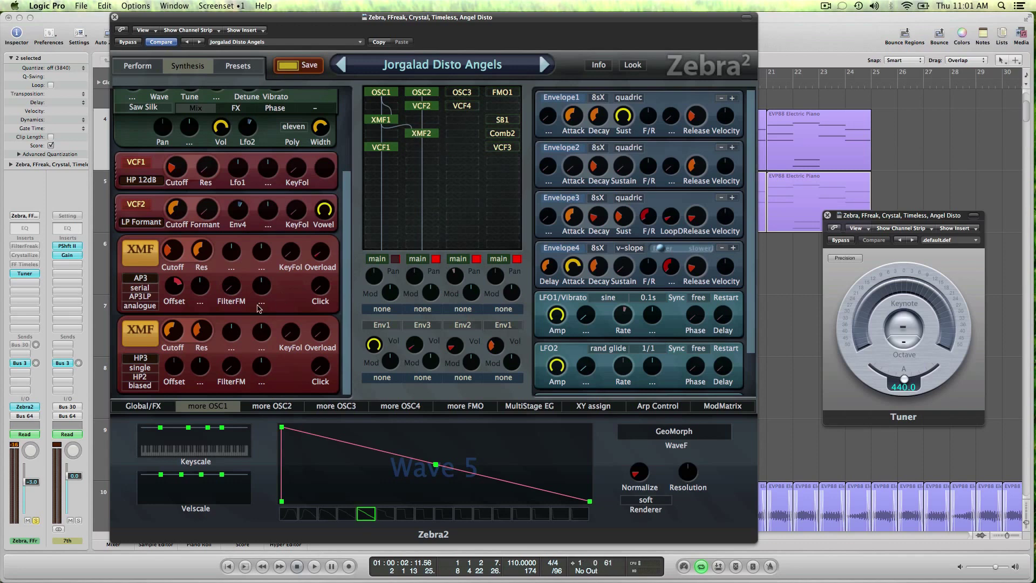
click(153, 406)
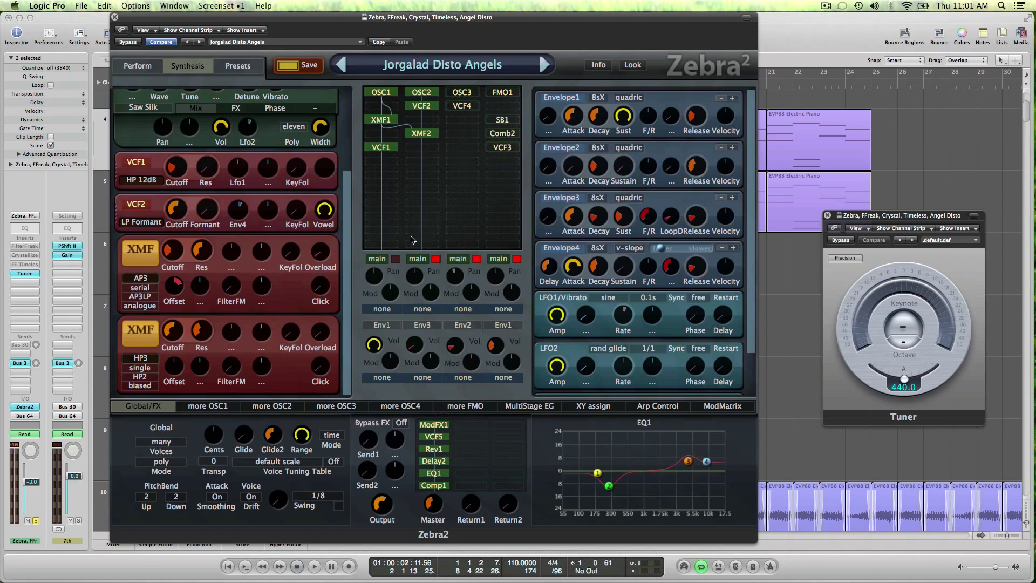
- Isolate OSC1 by taking OSC2, VCF2 and XMF2 out of the path, then play
scroll(345, 199, up, 5)
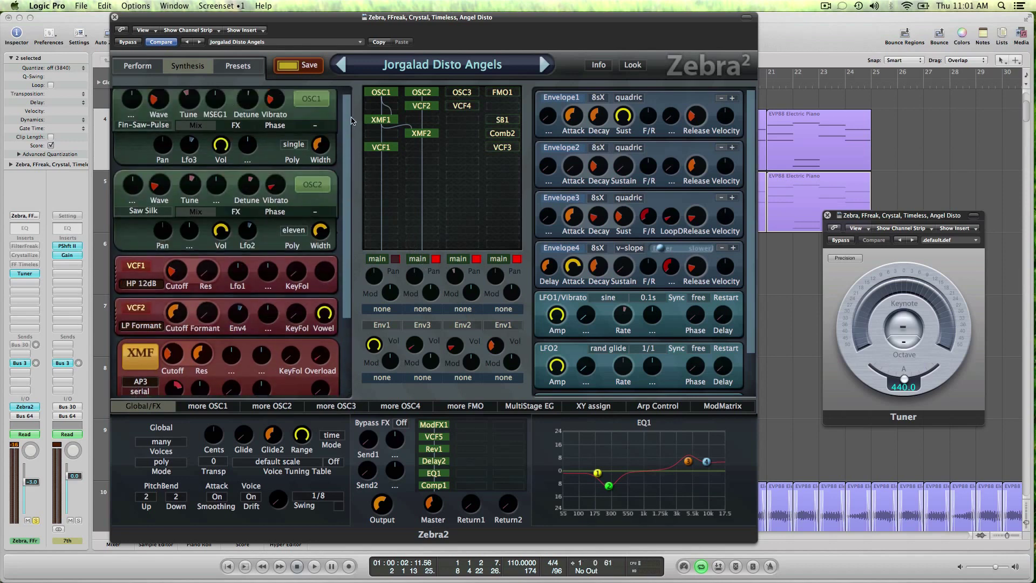
click(397, 96)
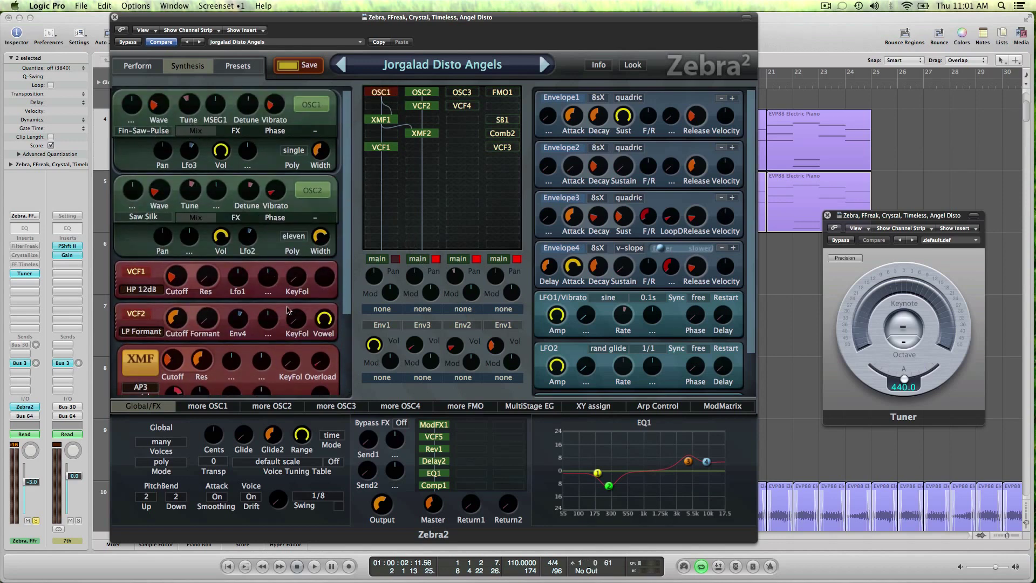
click(207, 406)
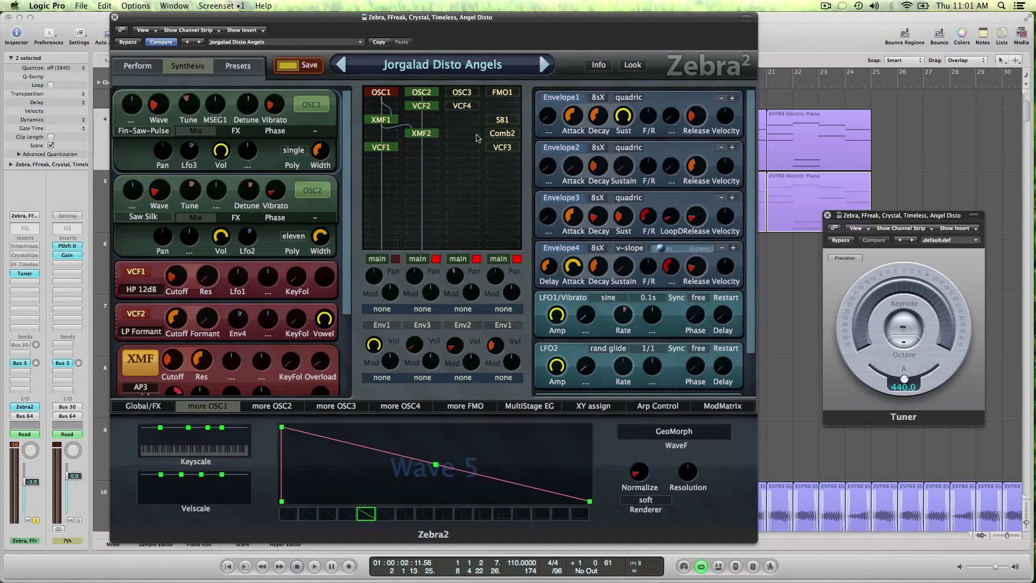
click(423, 93)
click(422, 106)
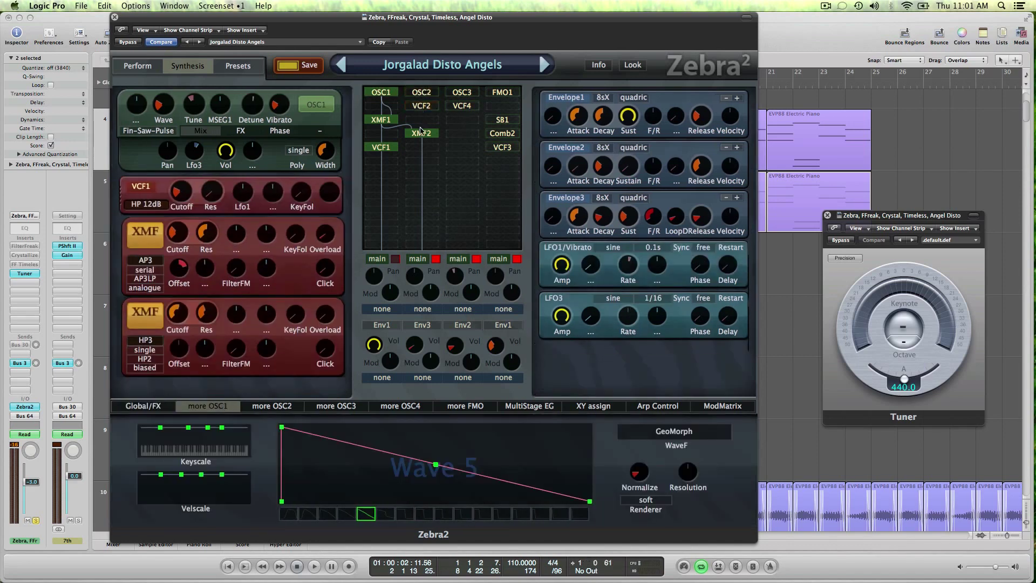
click(420, 135)
double_click(420, 135)
key(space)
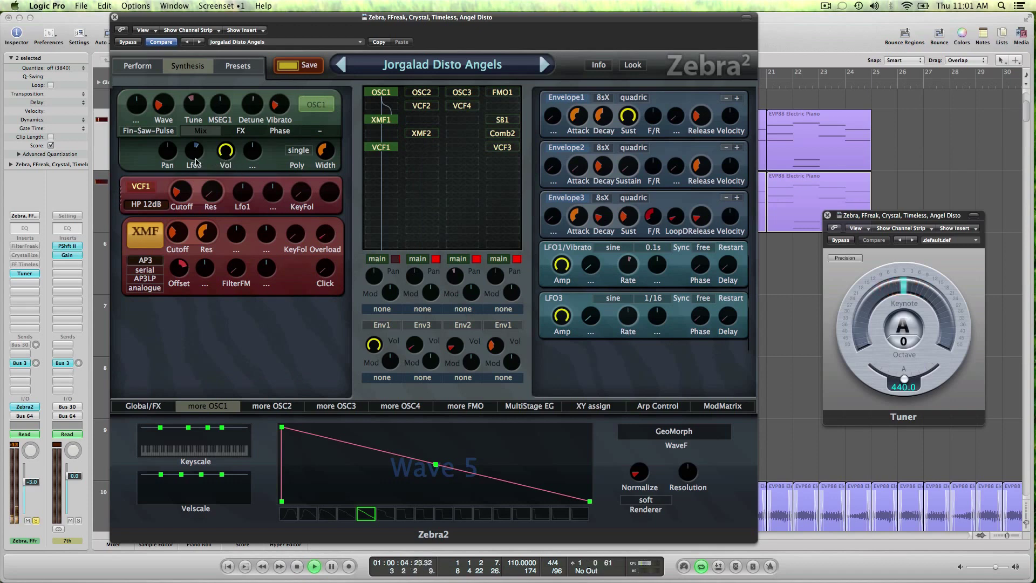
- Raise OSC1's Lfo3 pan modulation to 100, then settle PanModDepth at 30.00
mouse_move(197, 162)
mouse_move(196, 162)
mouse_down()
mouse_move(206, 129)
mouse_move(195, 153)
mouse_up()
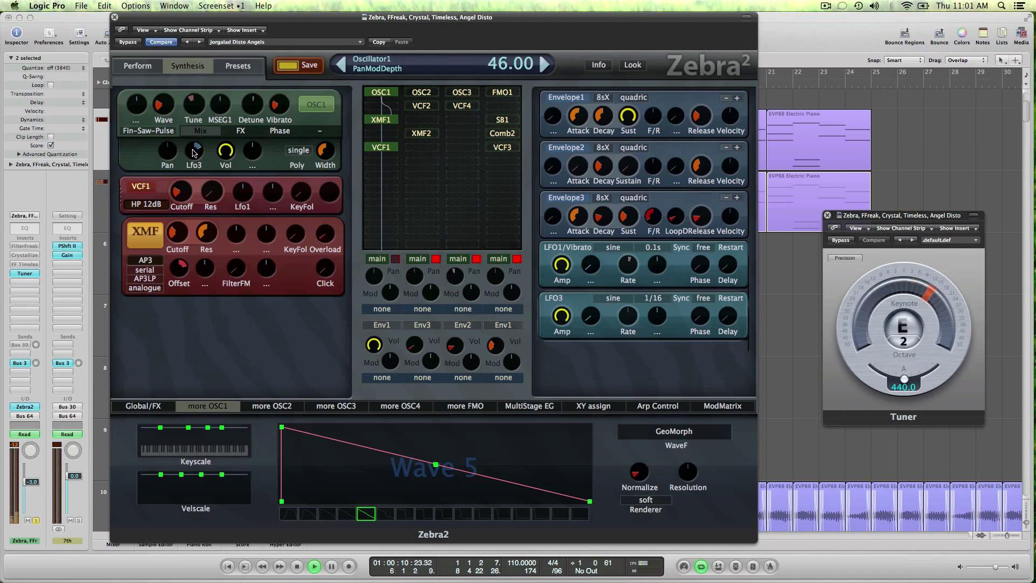
drag(192, 159, 198, 163)
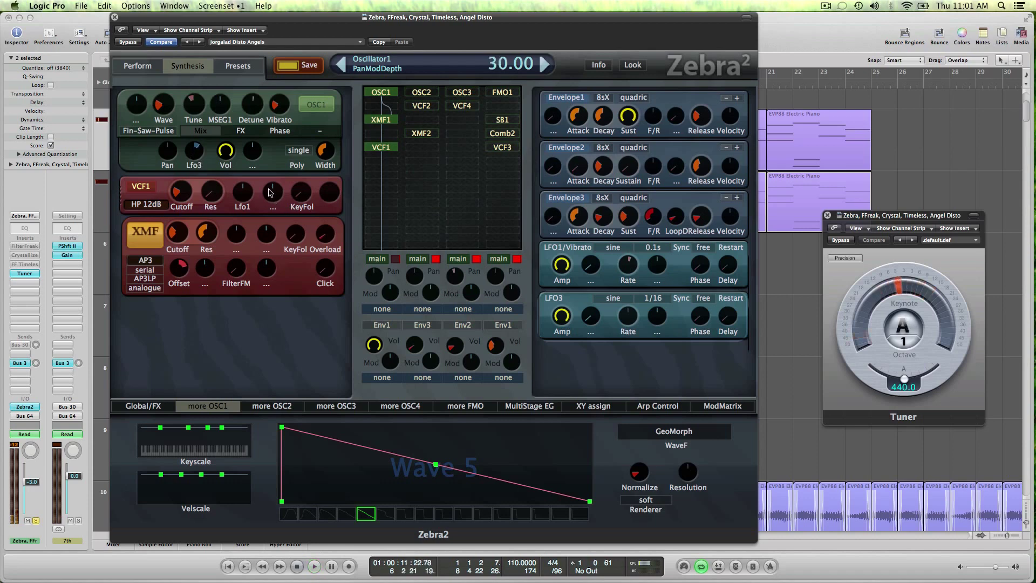
- Sweep OSC1's Bandworks FX1 amount during playback, then show OSC1's Phase settings
click(254, 130)
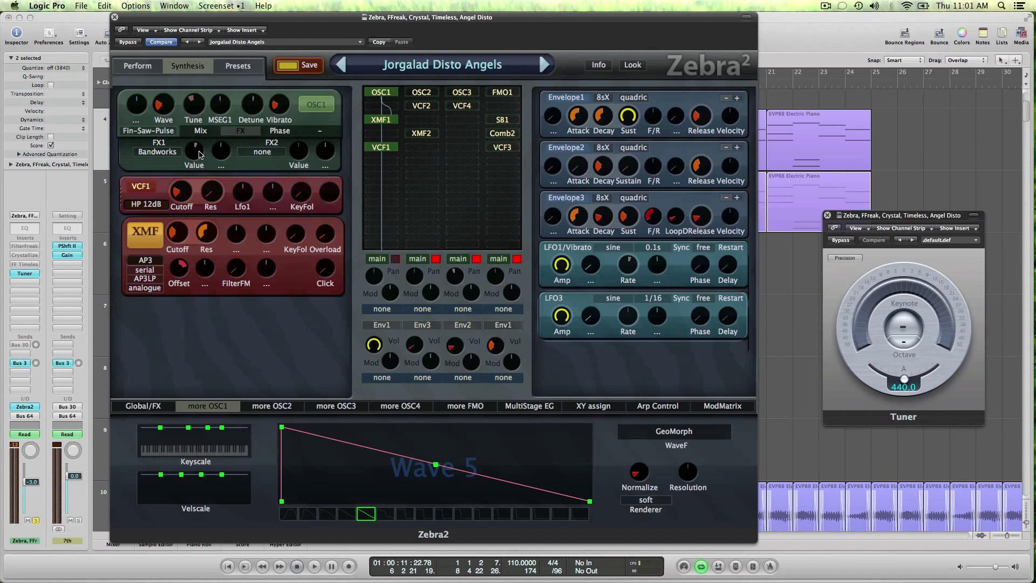
key(space)
mouse_move(199, 153)
mouse_down()
mouse_move(190, 172)
mouse_move(204, 111)
mouse_move(190, 152)
mouse_up()
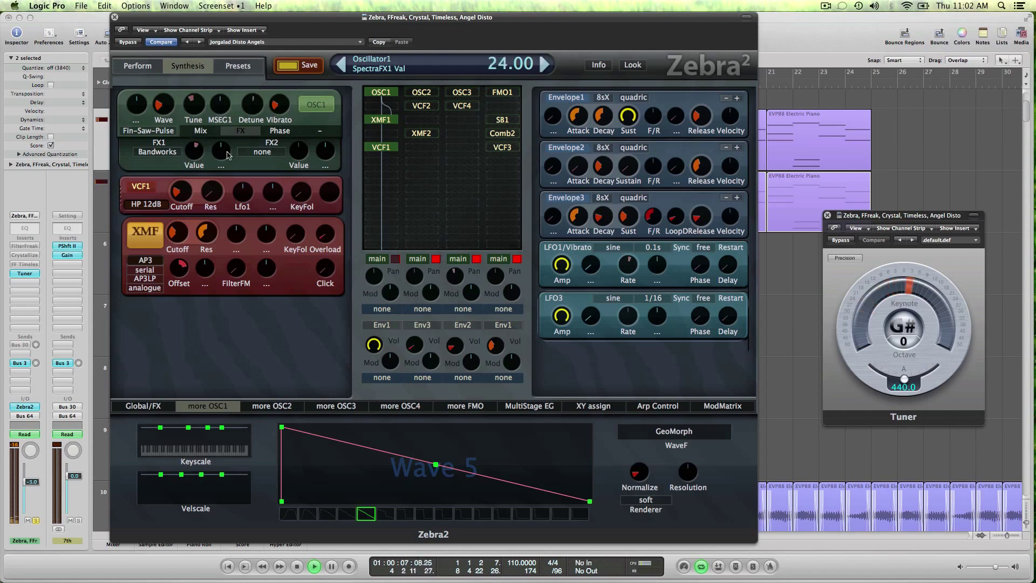
key(space)
click(291, 132)
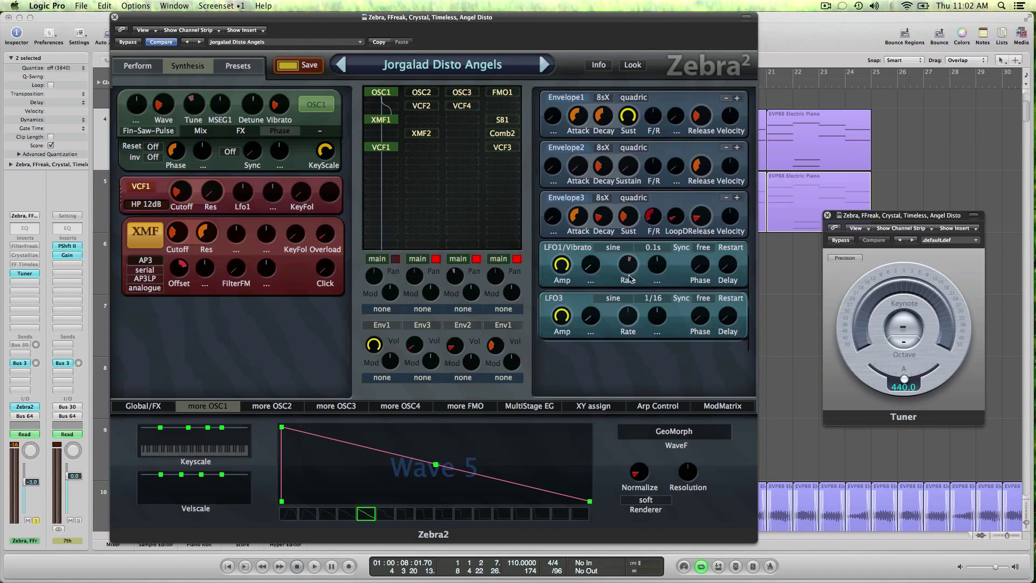
- Vary LFO1's rate and OSC1's vibrato while playing, settle vibrato at 24.00, then show XMF1
key(space)
drag(627, 266, 622, 326)
drag(290, 101, 290, 75)
drag(625, 248, 625, 224)
key(space)
drag(278, 104, 278, 212)
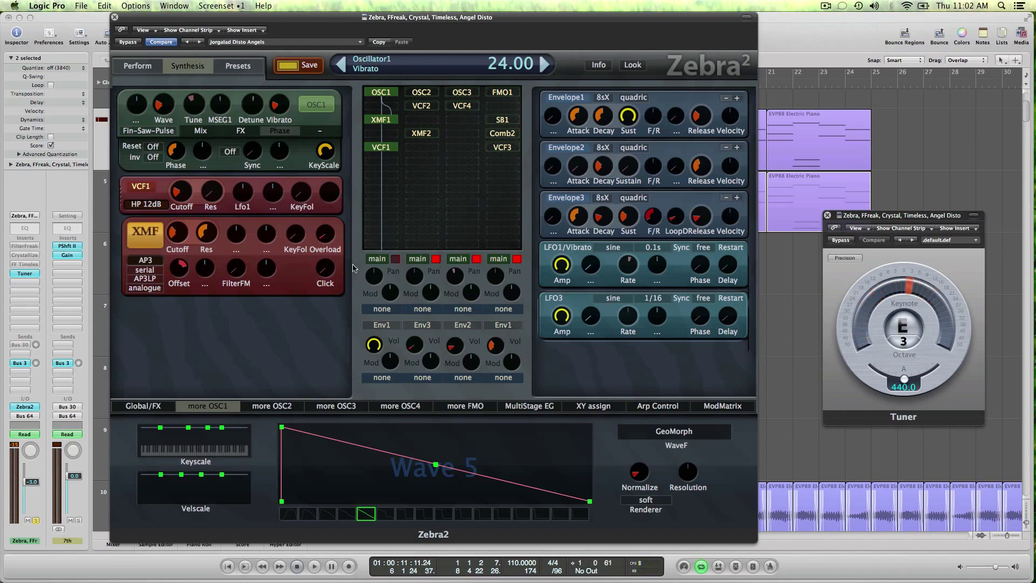
click(379, 121)
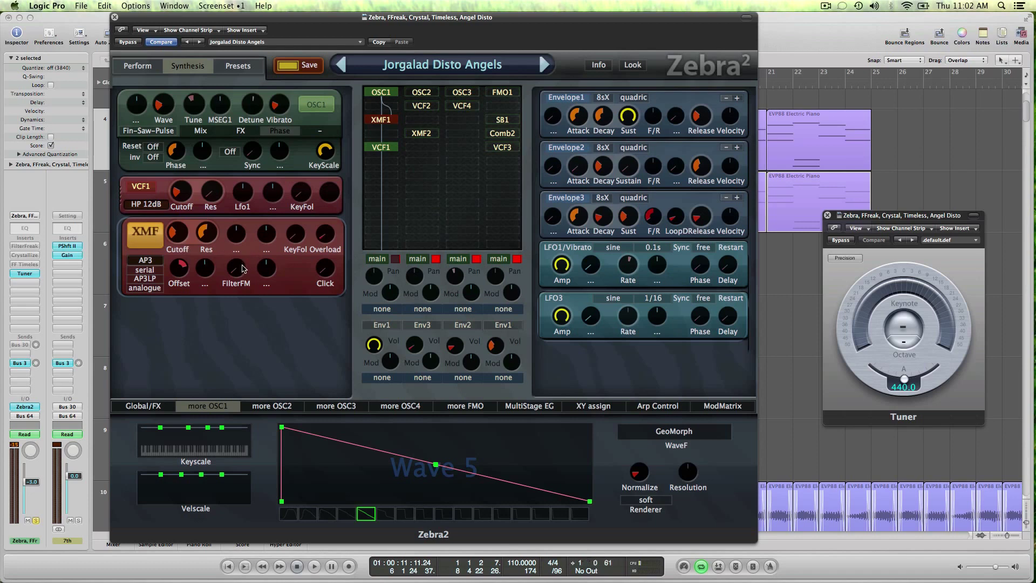
- Check XMF1's resonance and cutoff values, then sweep the cutoff up and back down while playing
click(214, 232)
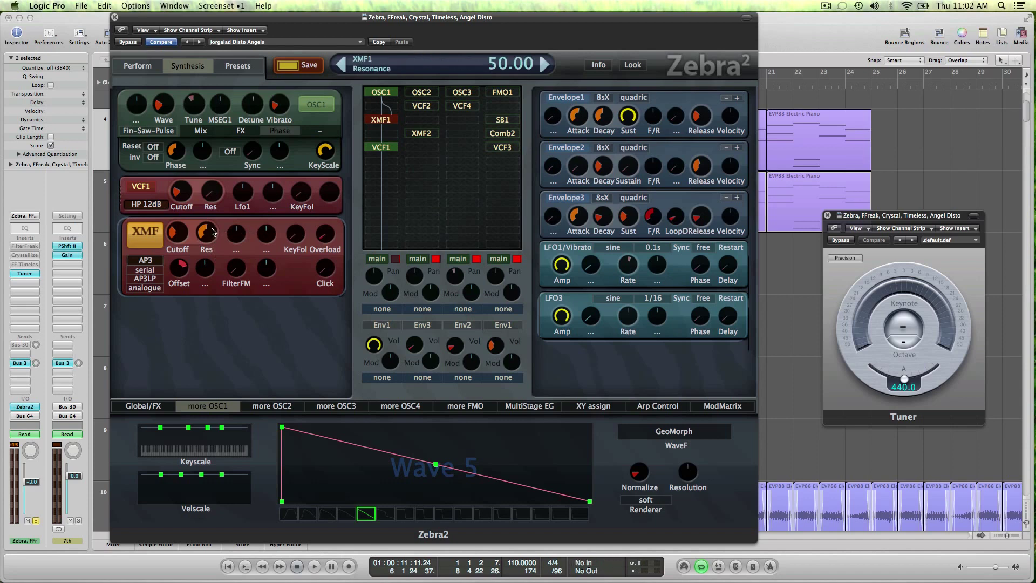
click(173, 238)
key(space)
drag(185, 231, 207, 251)
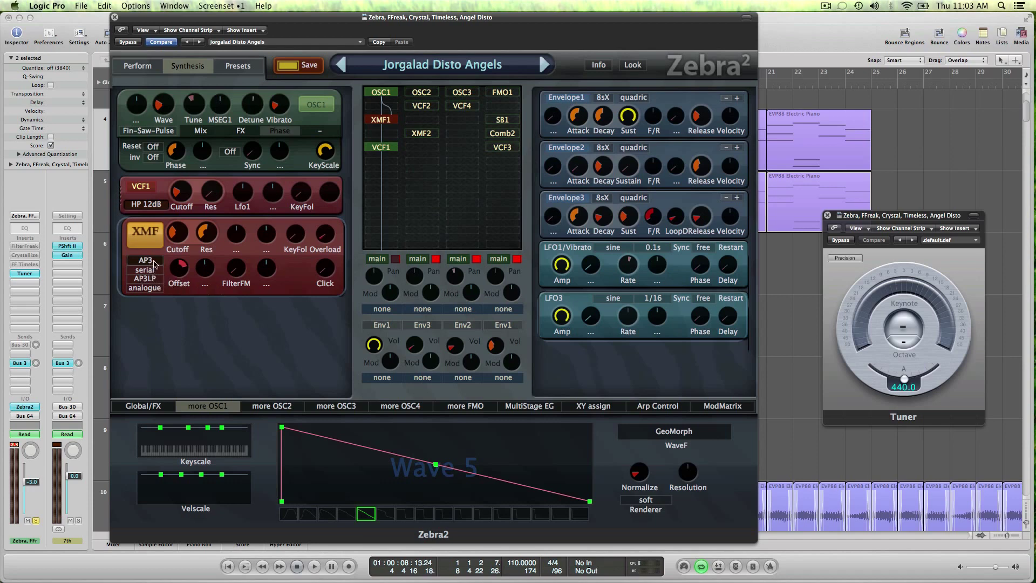
- Keep XMF1 in serial mode and lower its frequency offset to 16.50
click(157, 274)
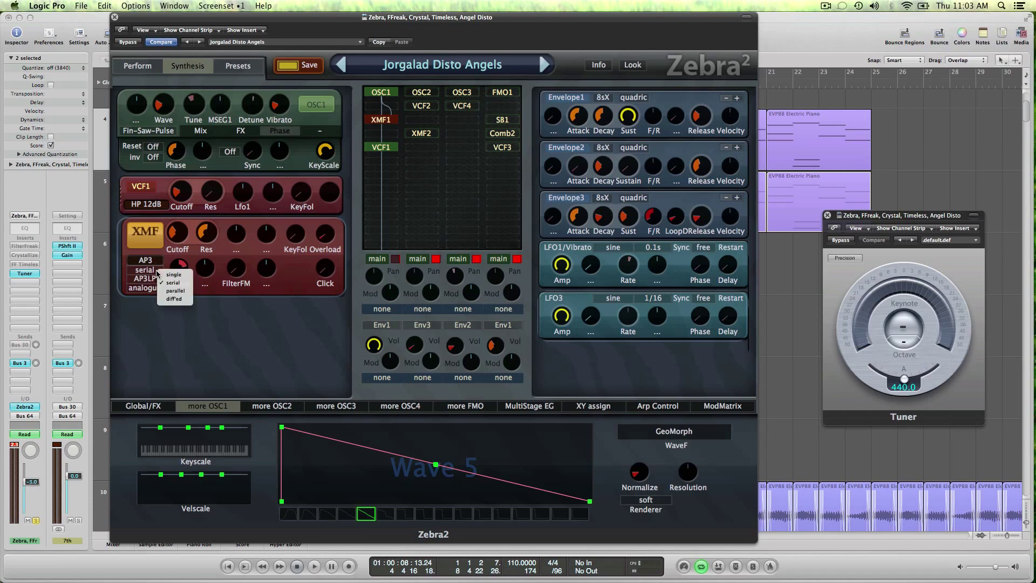
click(140, 310)
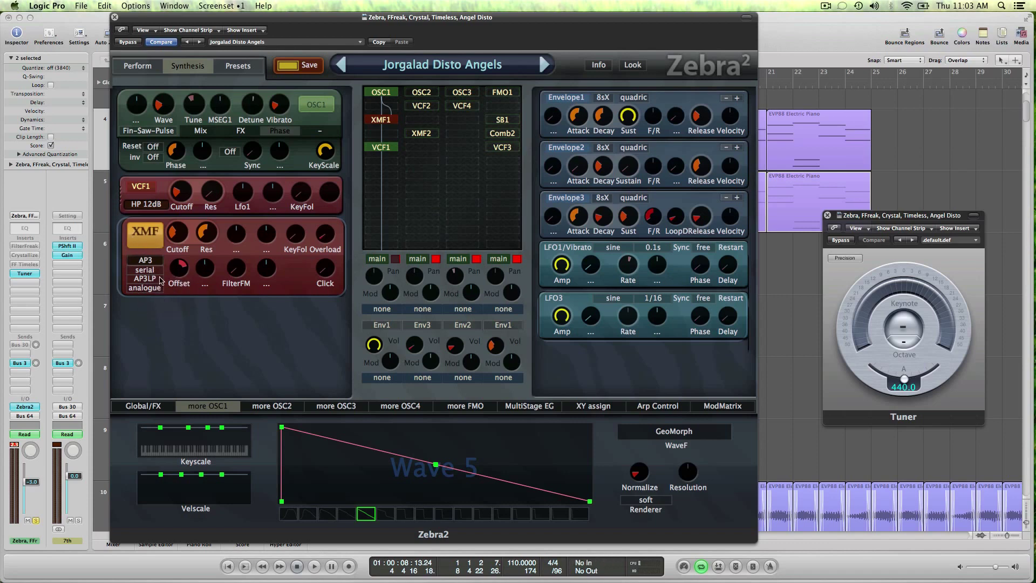
drag(179, 273, 247, 272)
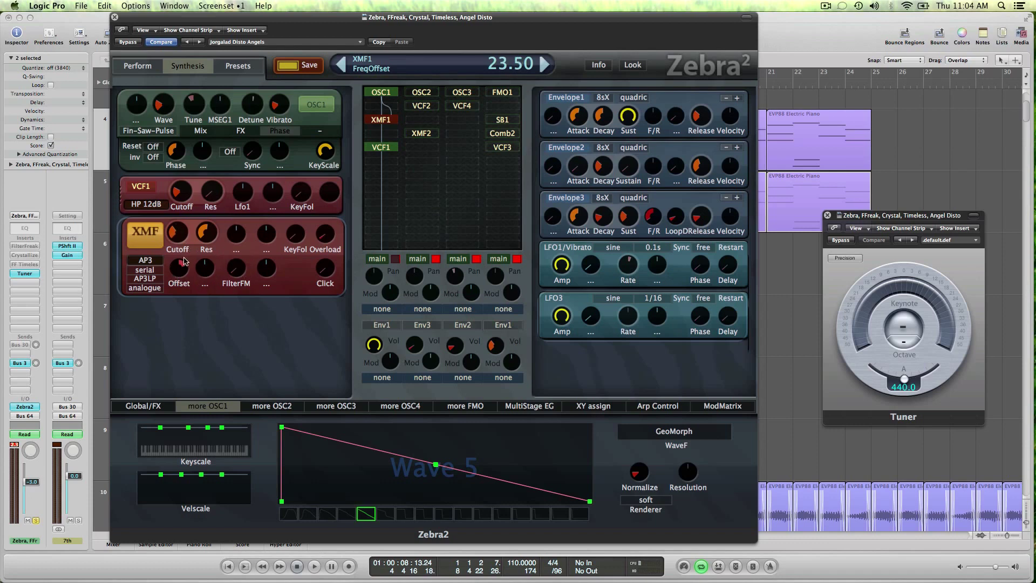
mouse_move(179, 273)
mouse_down()
mouse_move(158, 358)
mouse_move(168, 279)
mouse_up()
- Nudge the XMF1 cutoff down to 53 while the pad plays, then stop
key(space)
drag(175, 230, 205, 236)
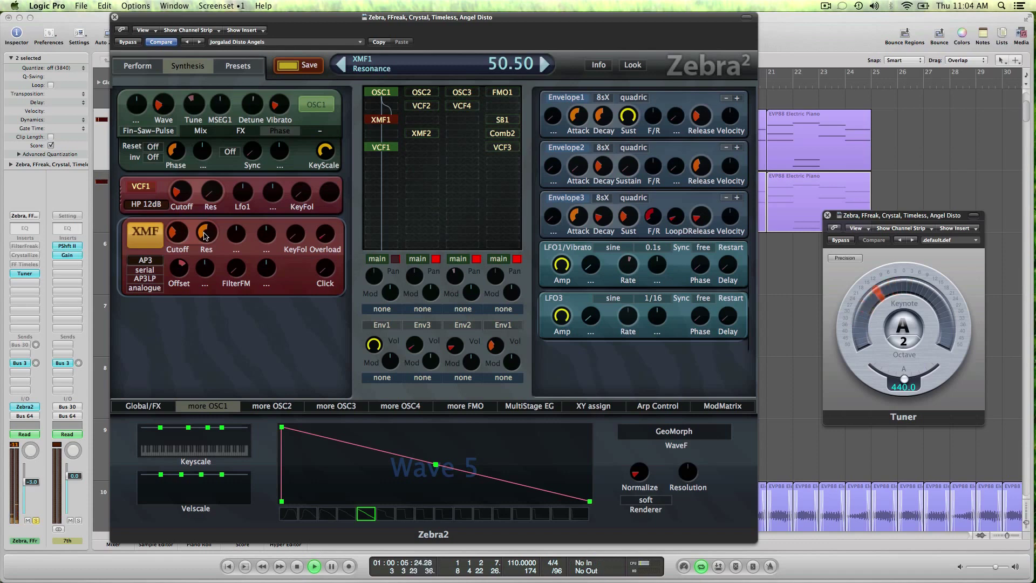
key(space)
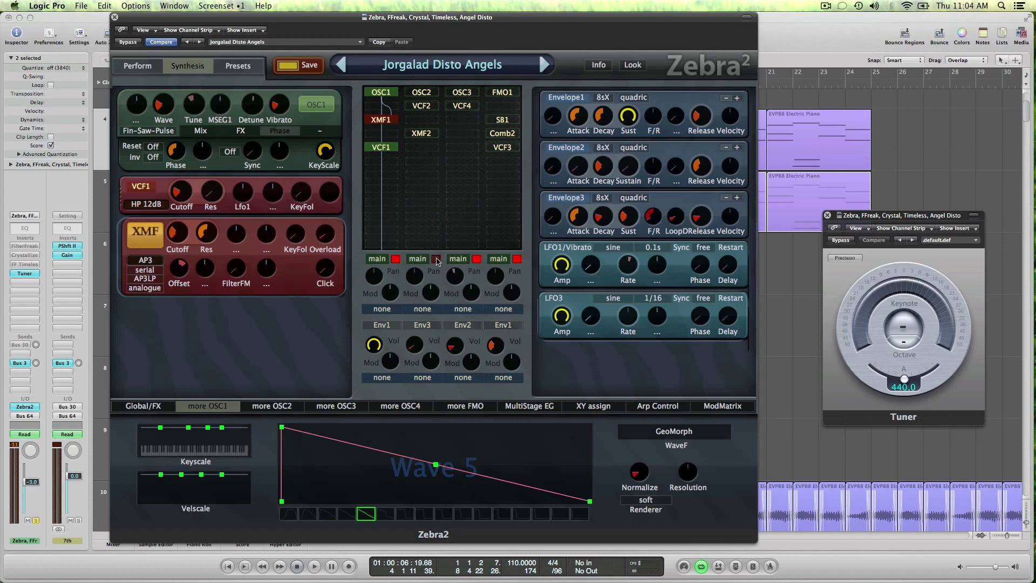
- Disable the third lane's output and replace the first lane's modules with OSC3 and VCF4
click(436, 260)
click(381, 147)
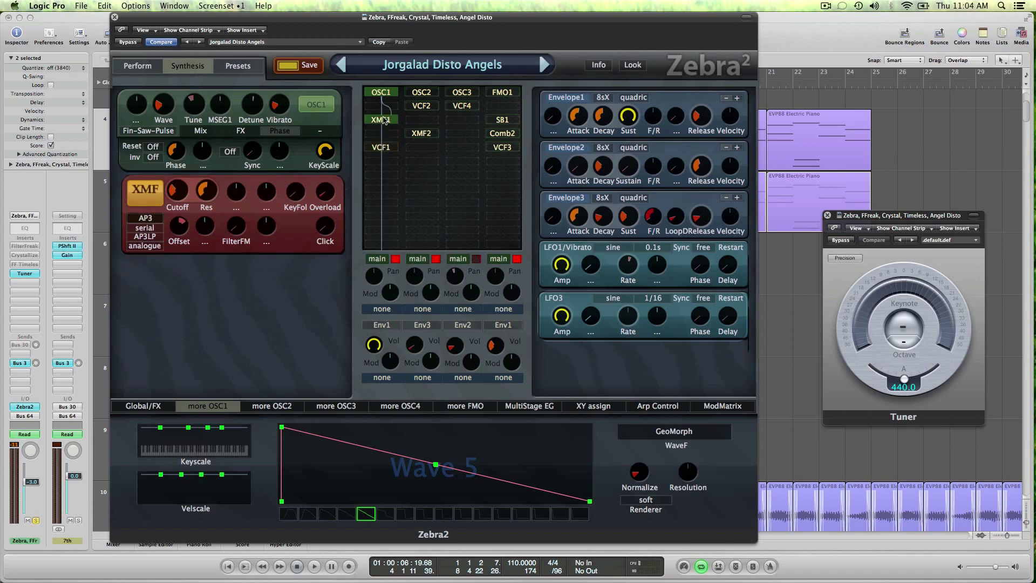
click(381, 119)
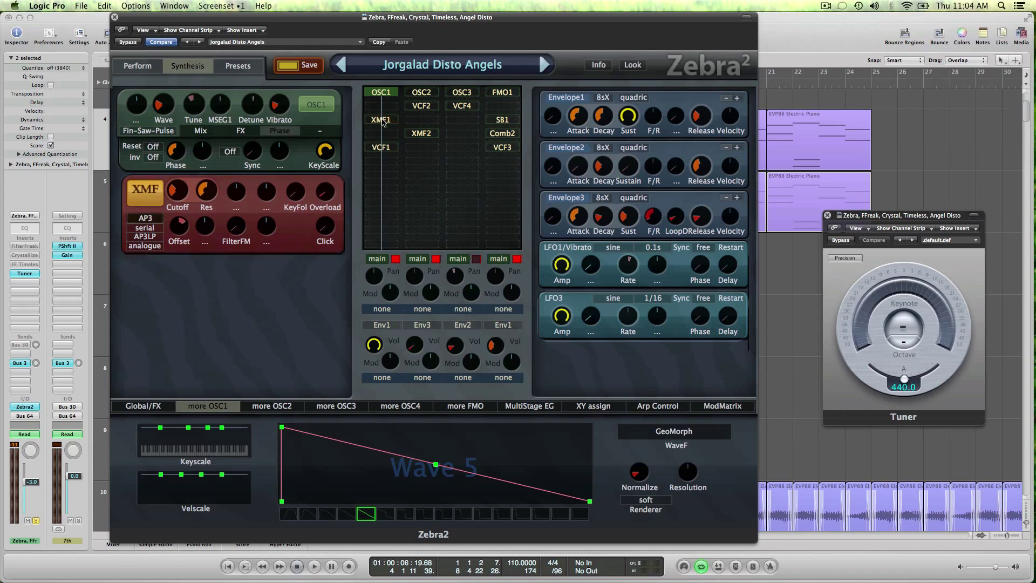
click(470, 94)
click(469, 109)
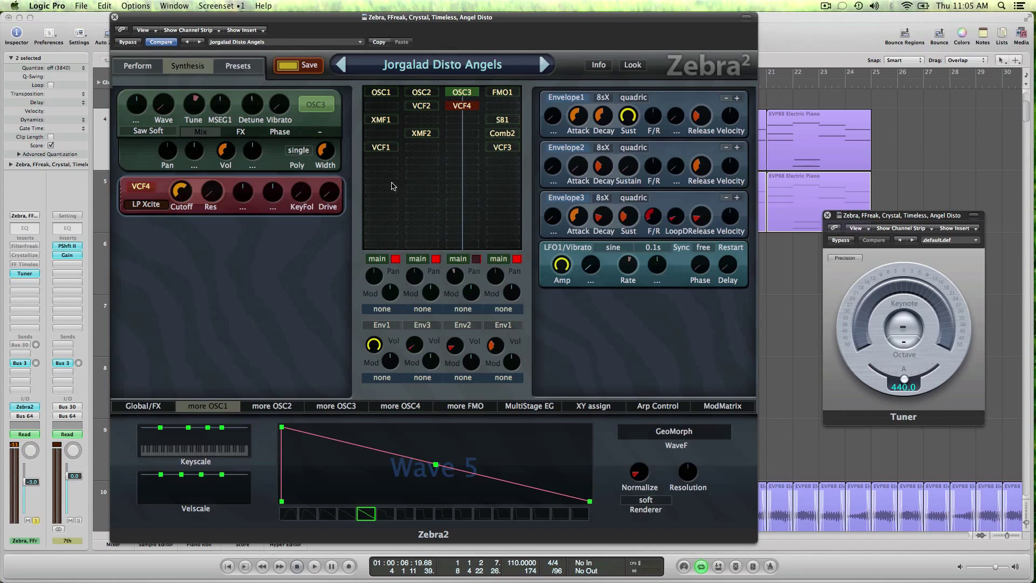
- Play the pad with OSC3's Brilliance and Formanzilla FX page showing, briefly checking its phase settings
click(244, 133)
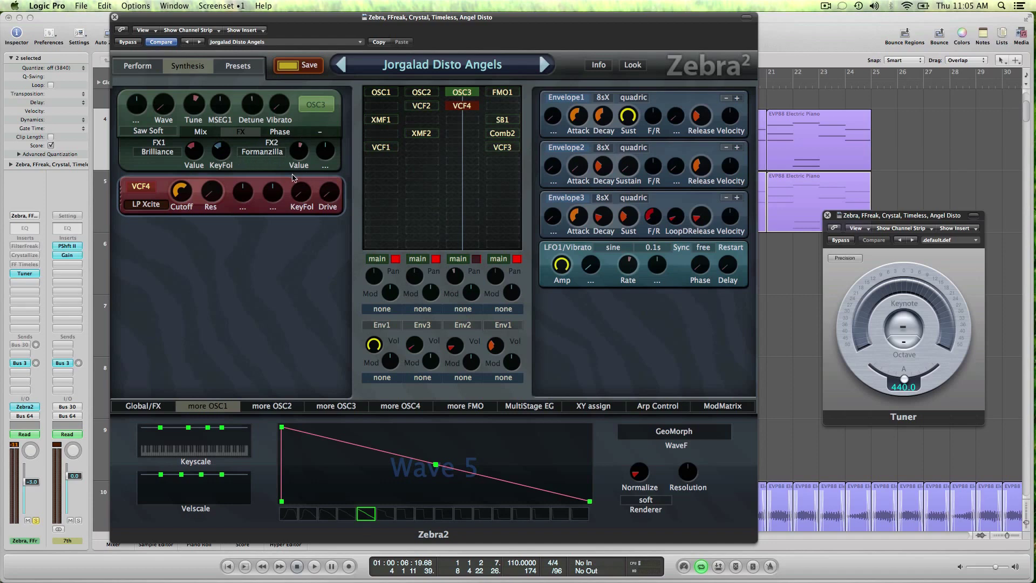
key(space)
click(280, 132)
click(247, 133)
key(space)
- Open the Global/FX page, stop playback, and bring up VCF3, Comb2, SB1 and FMO1
click(154, 406)
key(space)
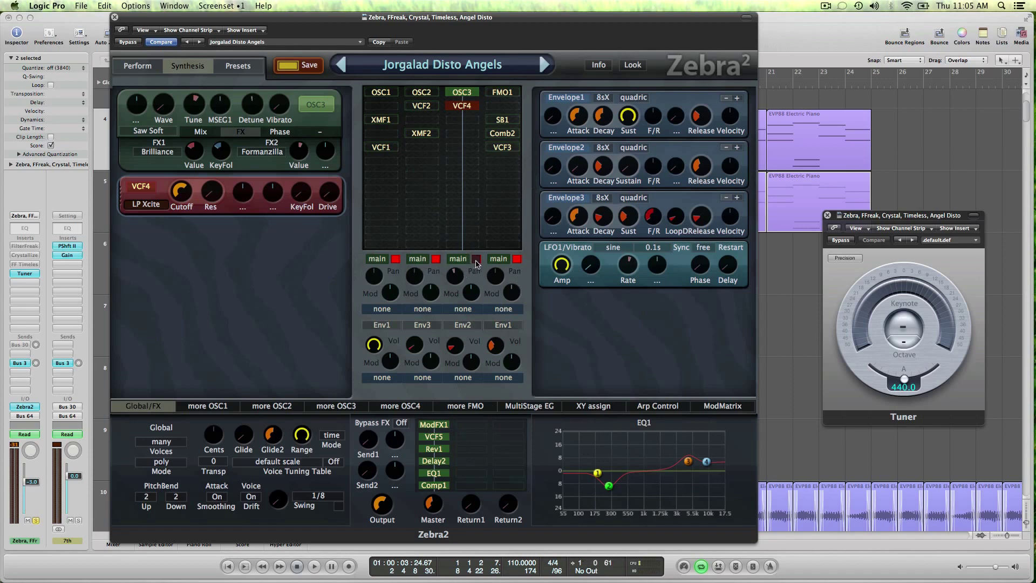
click(506, 145)
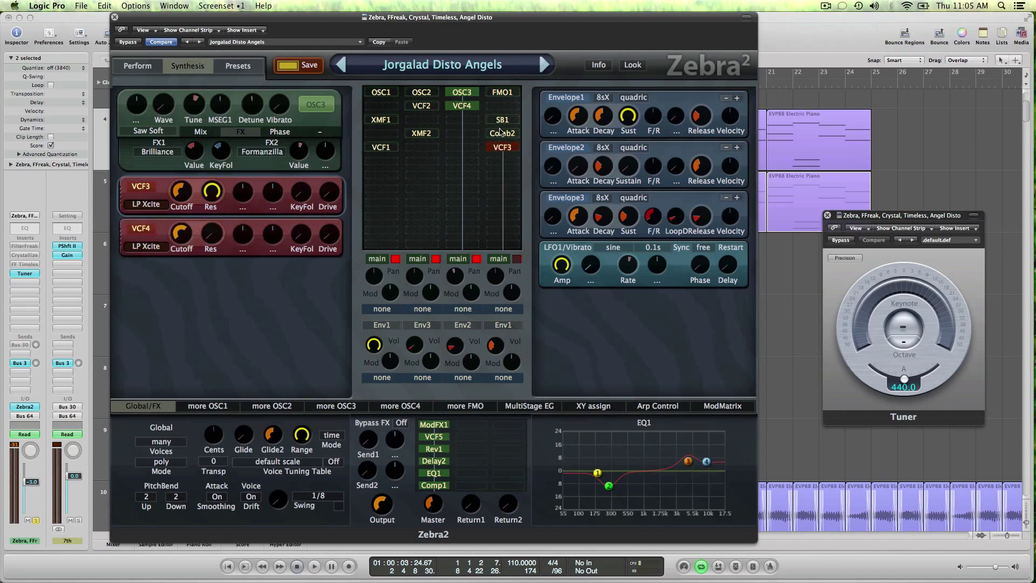
click(501, 132)
click(500, 120)
click(502, 92)
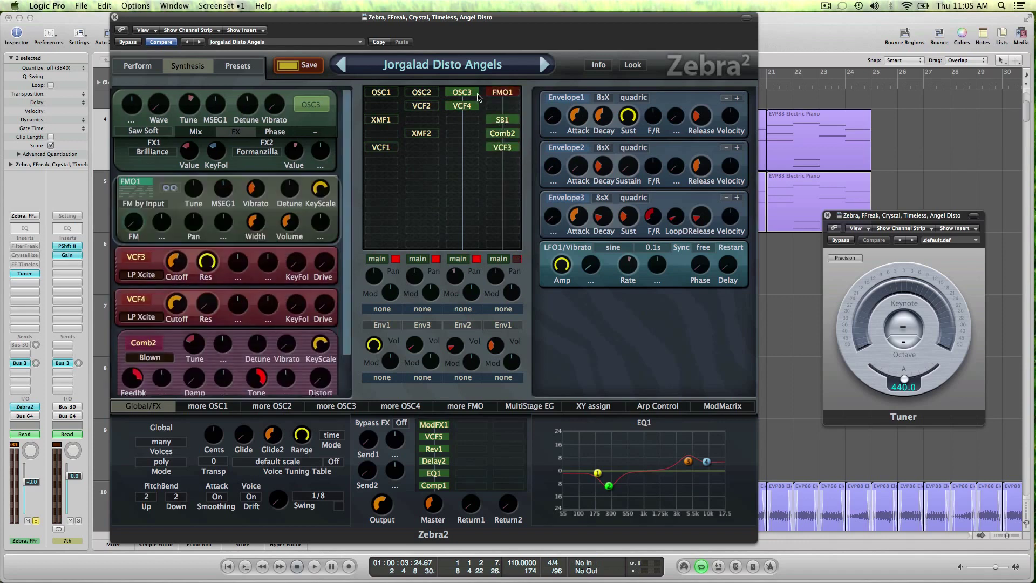
- Hide the OSC3, VCF4, SB-1, Comb2 and VCF3 panels so only FMO1 remains
click(461, 93)
click(457, 108)
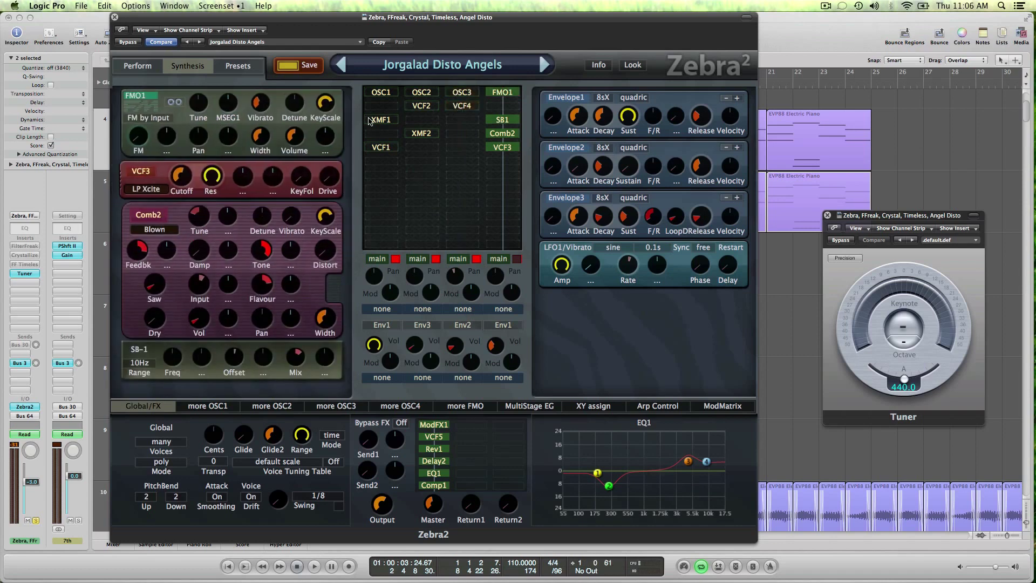
click(509, 120)
click(503, 132)
click(503, 147)
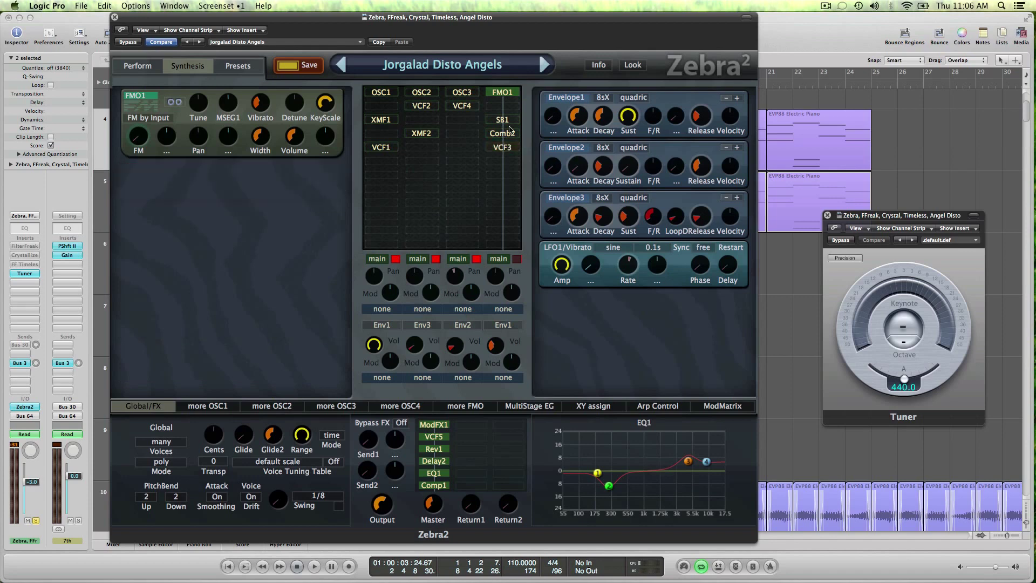
click(511, 96)
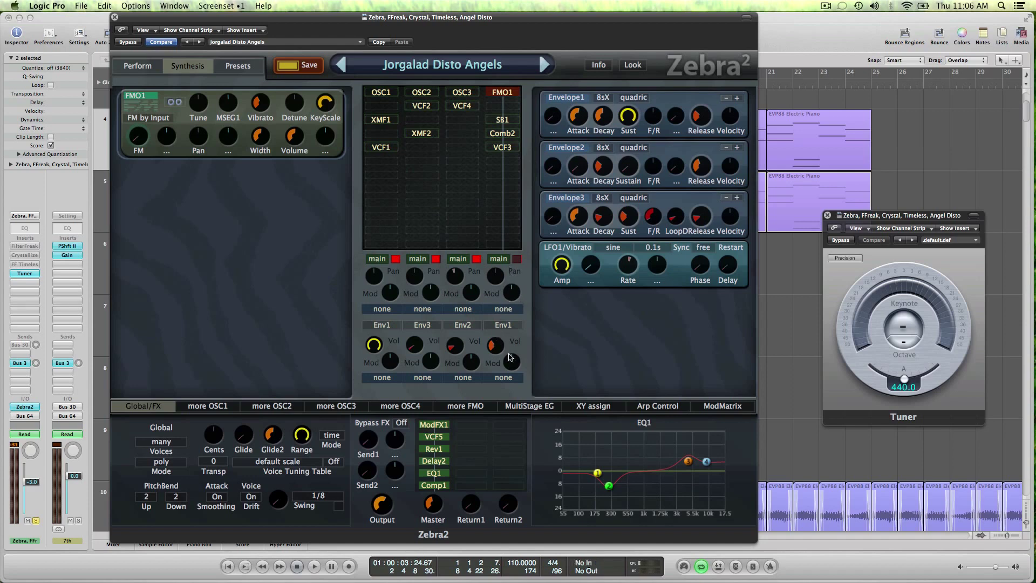
- Set the fourth lane's volume to 31 and audition it
drag(497, 347, 499, 351)
key(space)
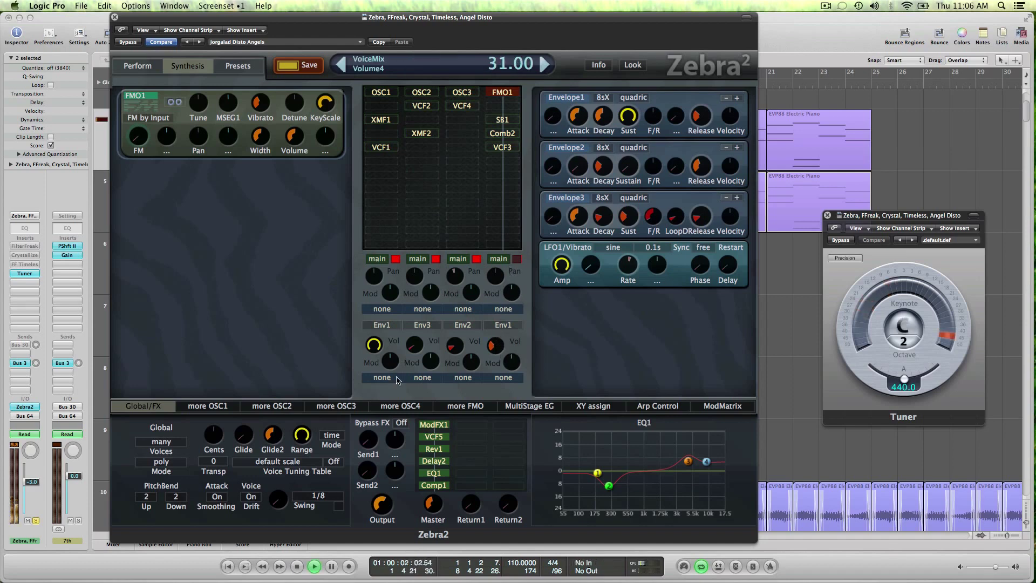
key(space)
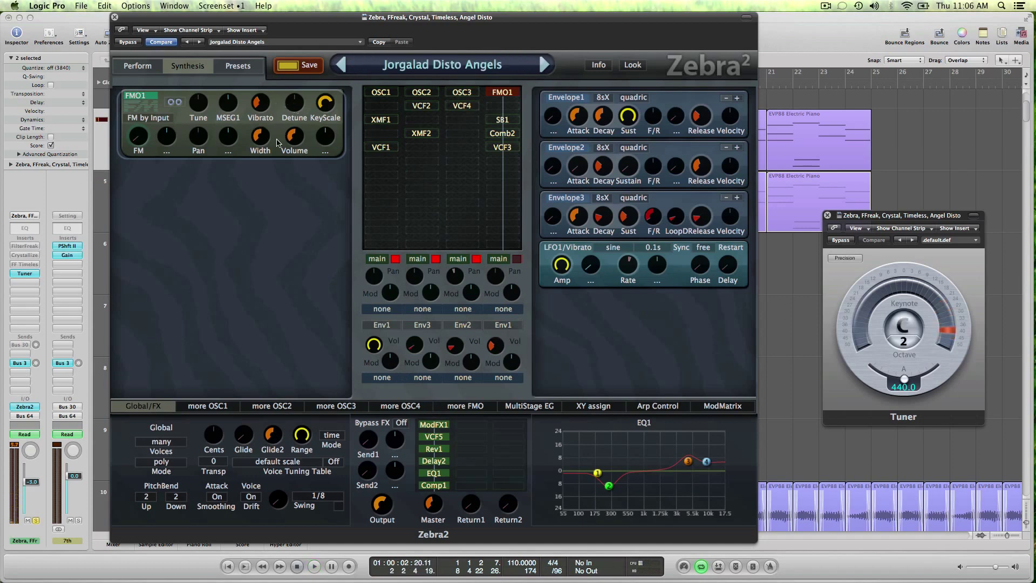
- Step through ModFX1, VCF5, Reverb1, Delay2, EQ1 and Comp1 master effects while the pad plays
click(433, 425)
click(434, 437)
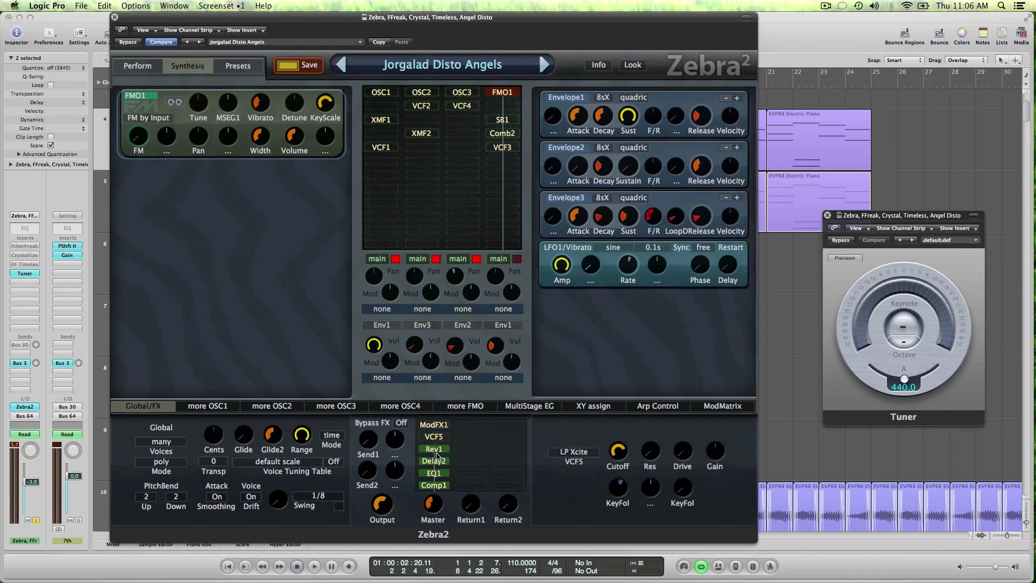
click(434, 449)
click(434, 462)
click(434, 473)
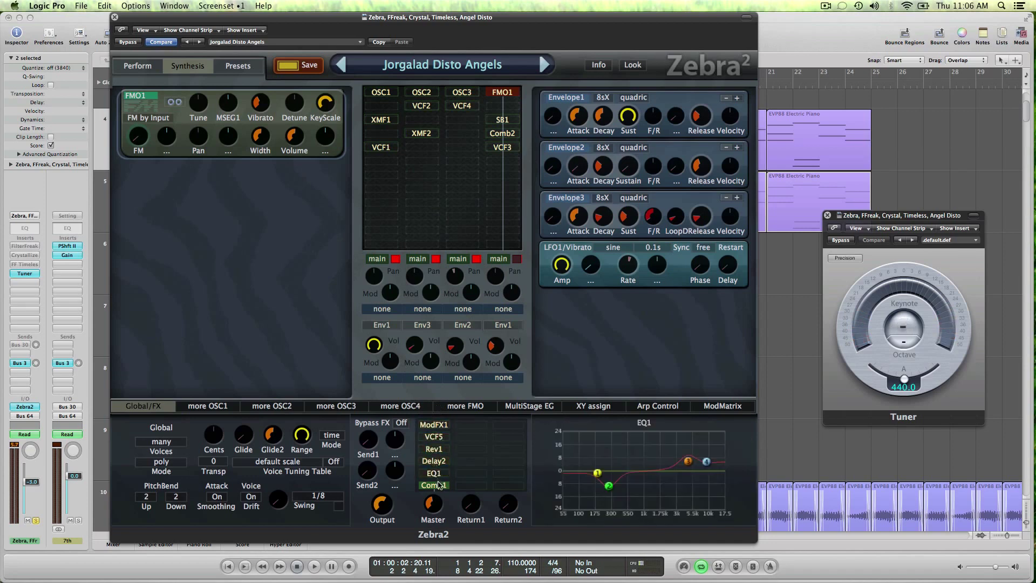
key(space)
click(433, 486)
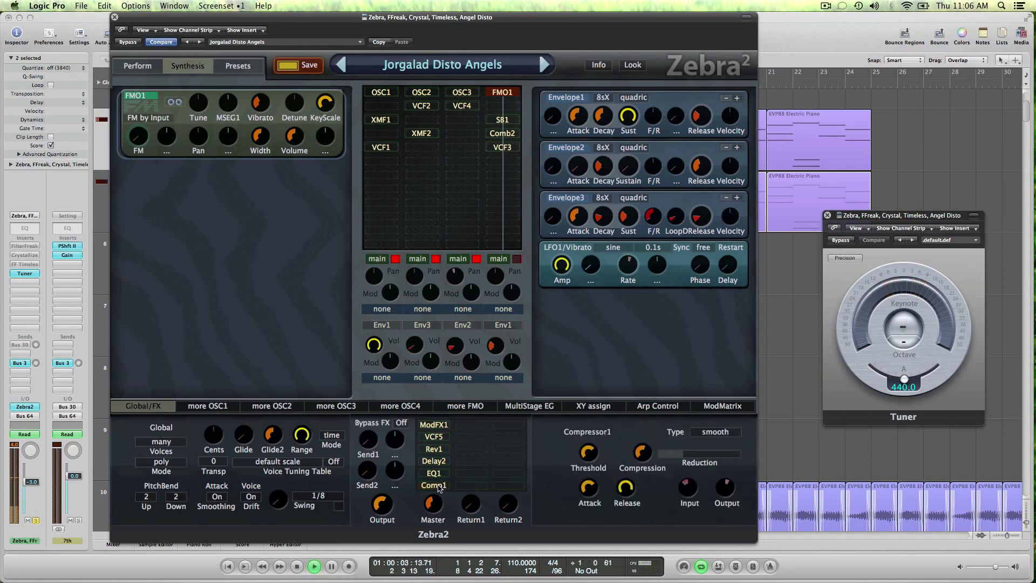
key(space)
- Go back up through Delay2, Reverb1 and VCF5 to ModFX1's Phorus settings
drag(438, 488, 436, 474)
click(435, 462)
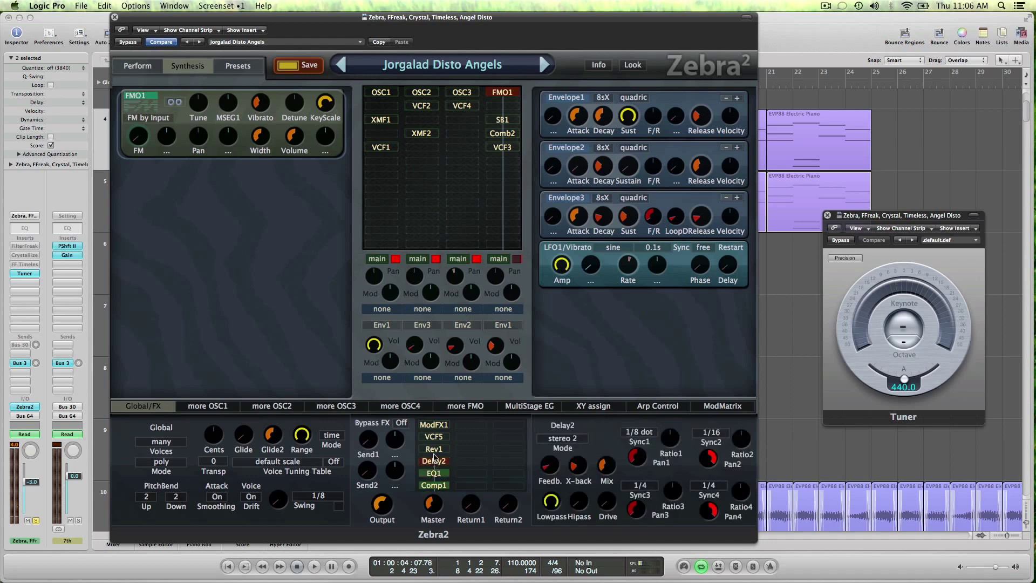
click(436, 451)
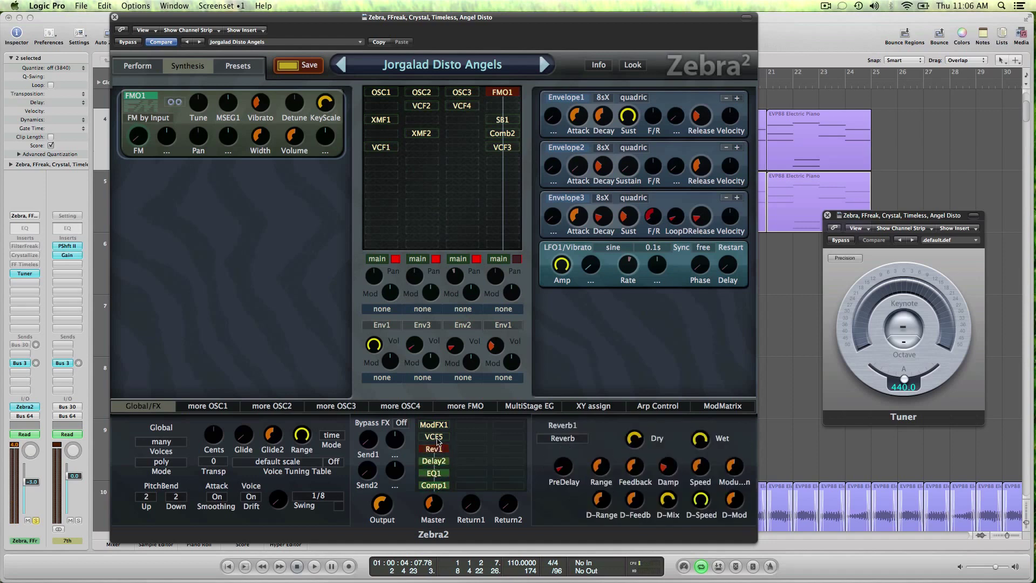
click(438, 438)
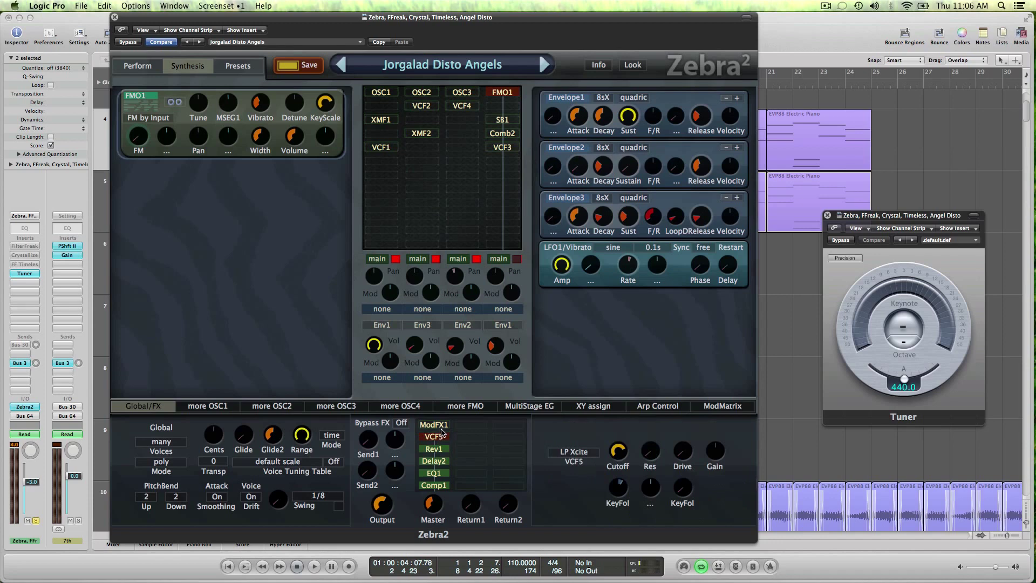
click(441, 427)
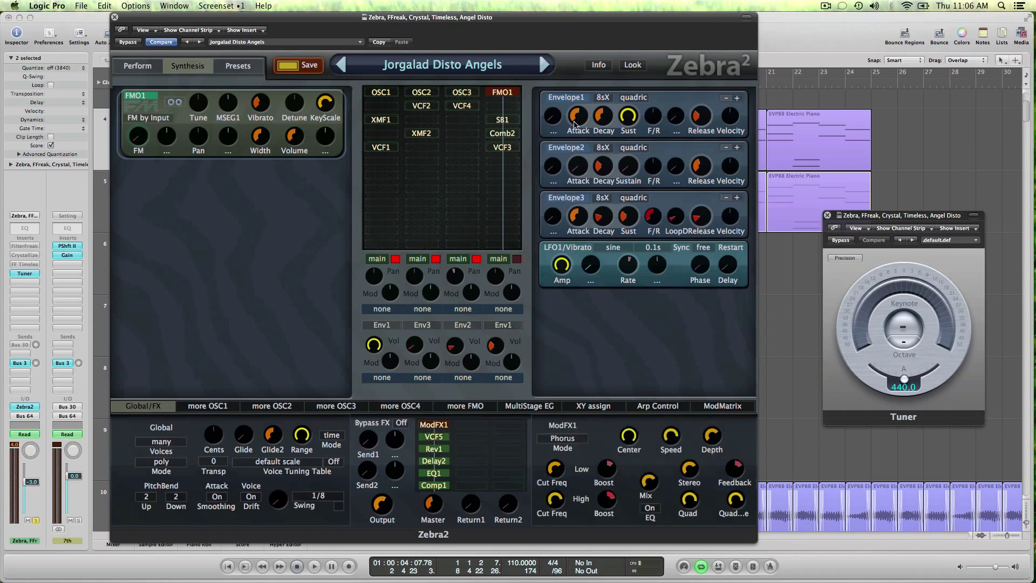
- Show the SB-1 module, check its Range choices leaving 10Hz, and audition the pad
click(512, 123)
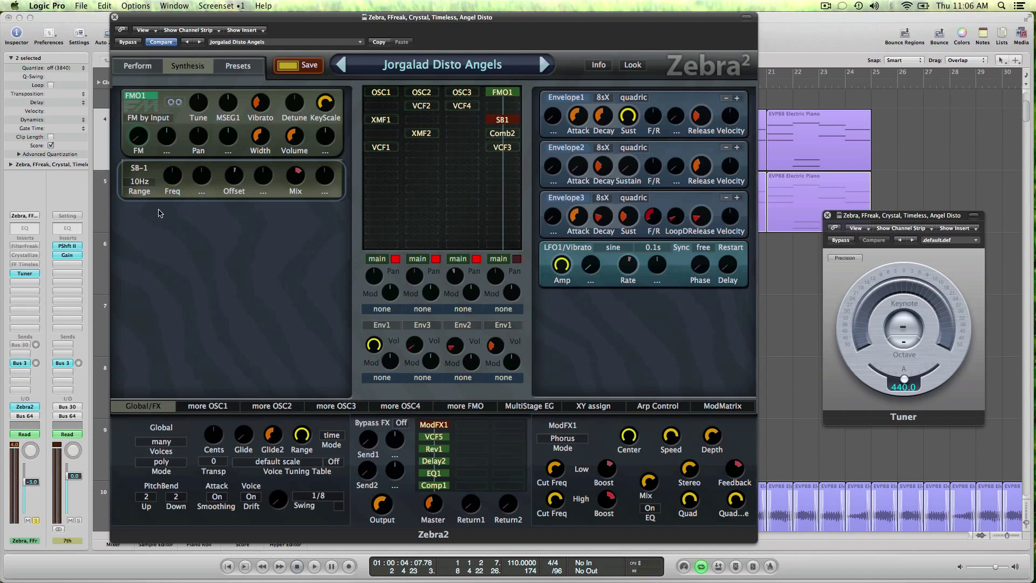
click(149, 187)
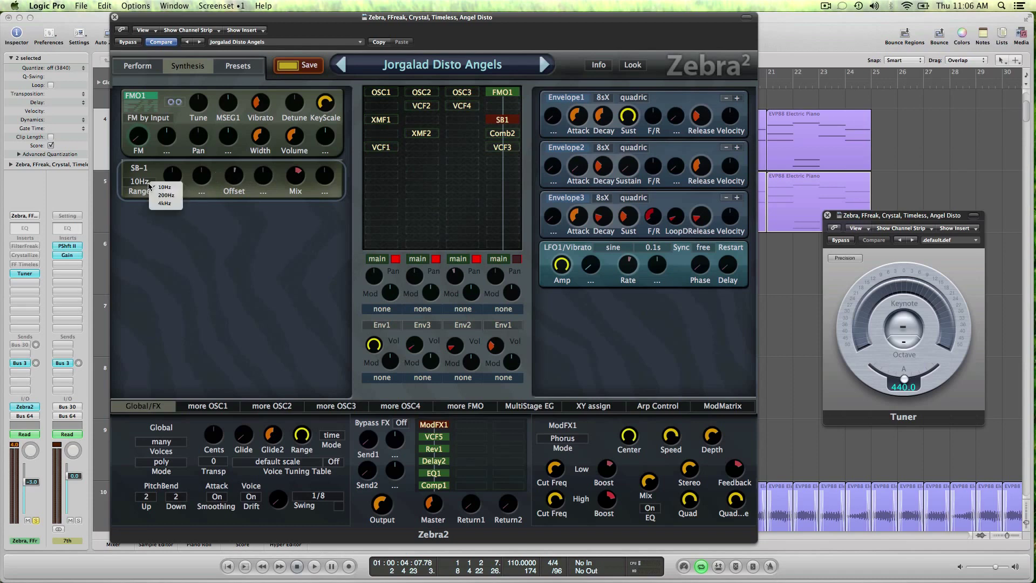
click(207, 222)
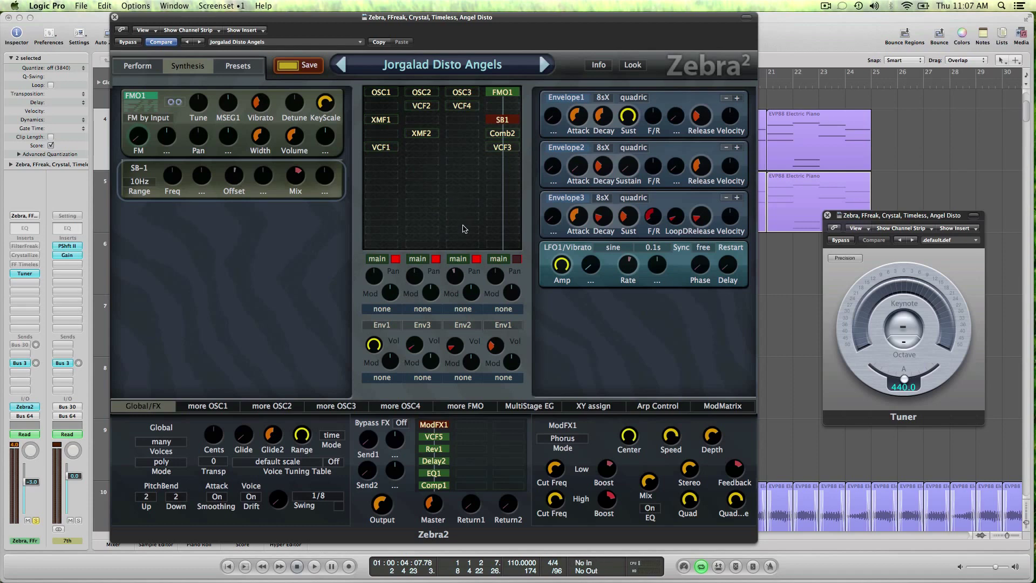
key(space)
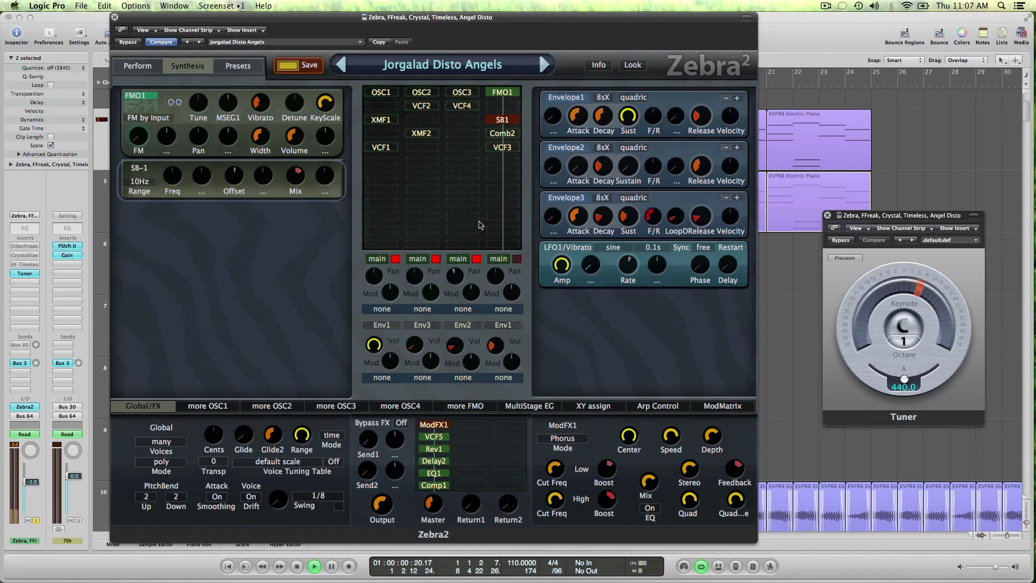
key(space)
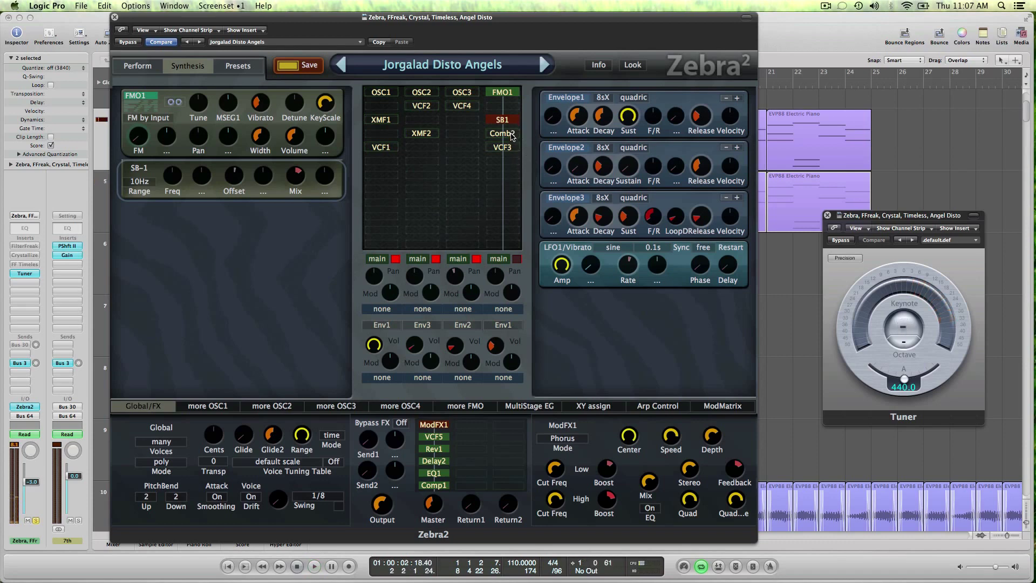
- Show Comb2, check its mode list keeping Blown and its exciter options keeping Saw
click(511, 135)
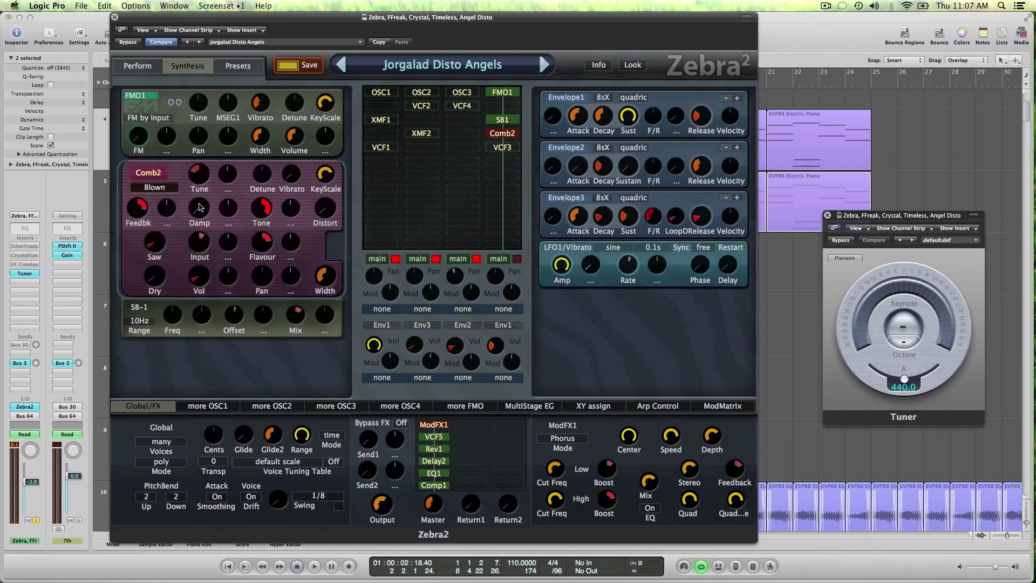
click(166, 186)
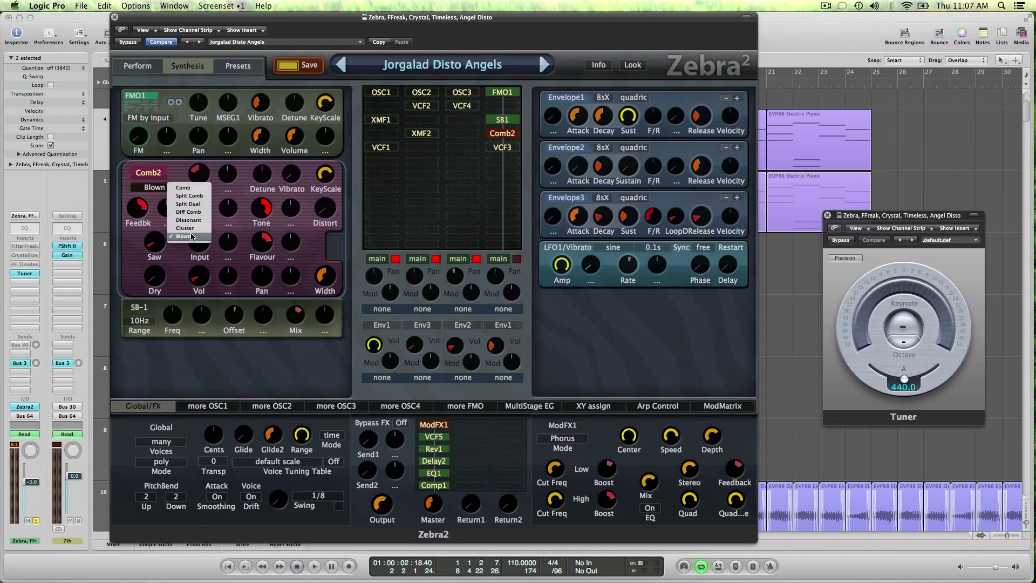
click(178, 169)
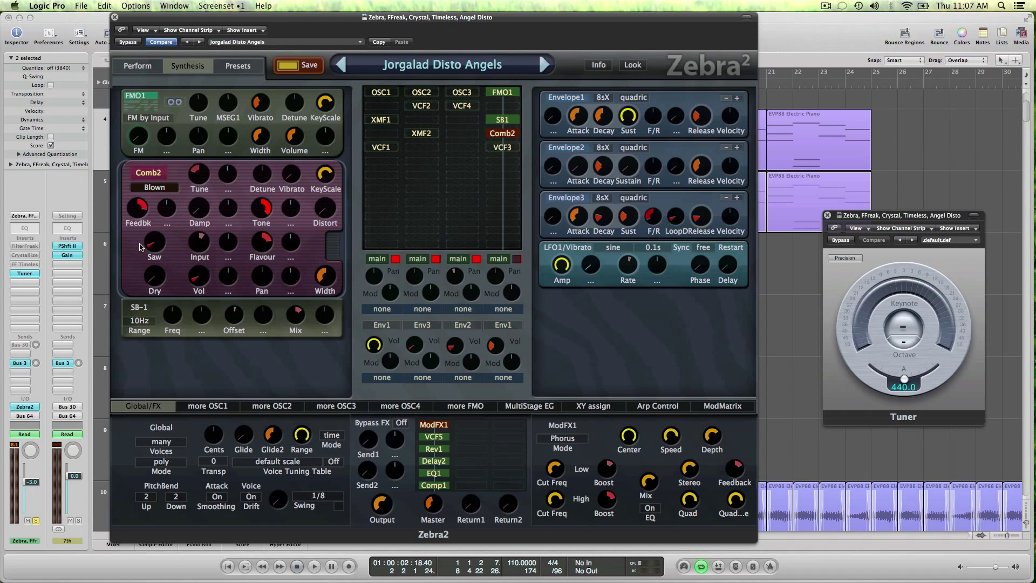
right_click(157, 243)
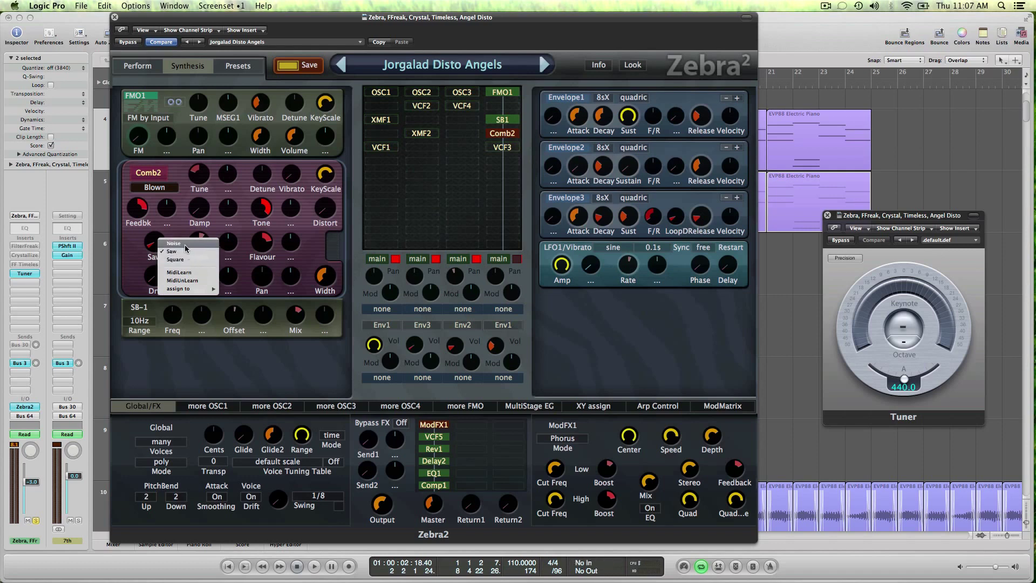
click(130, 264)
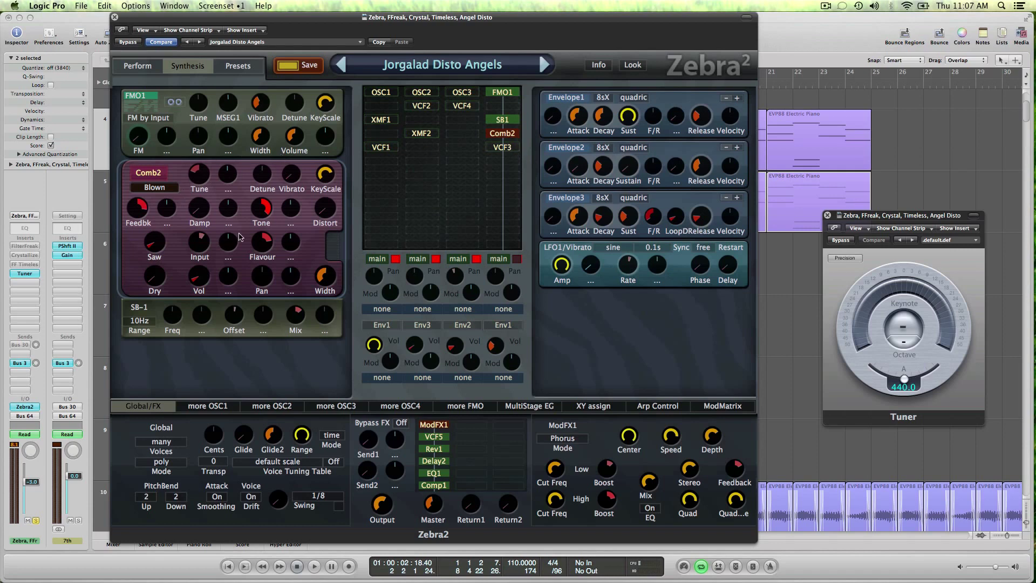
- Show VCF3 and sweep its cutoff to about 79 while the pad plays
click(502, 149)
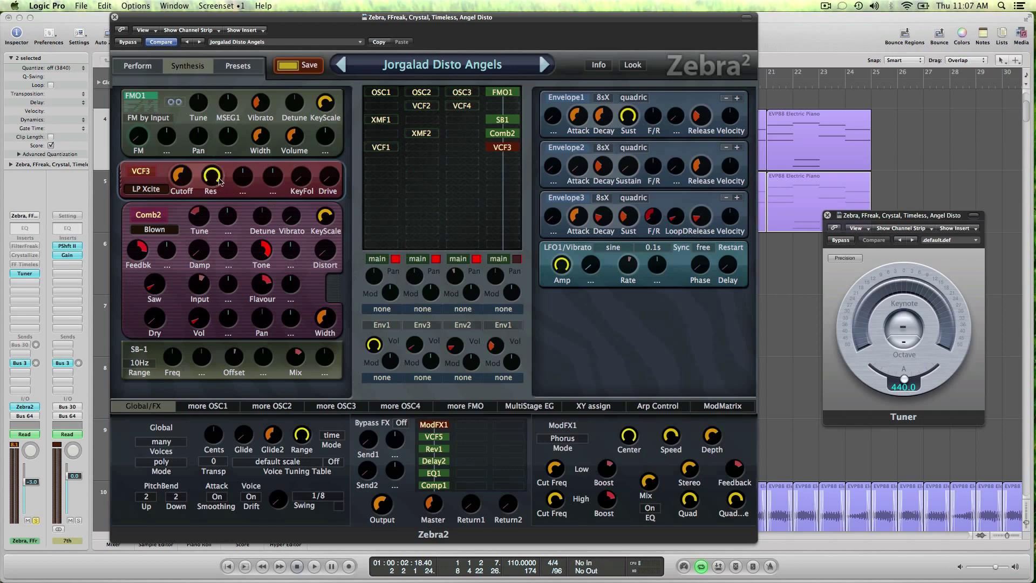
key(space)
mouse_move(186, 178)
drag(186, 178, 188, 181)
key(space)
- Bring up VCF1, OSC1, VCF2, OSC3 and VCF4 in the module panel
click(376, 148)
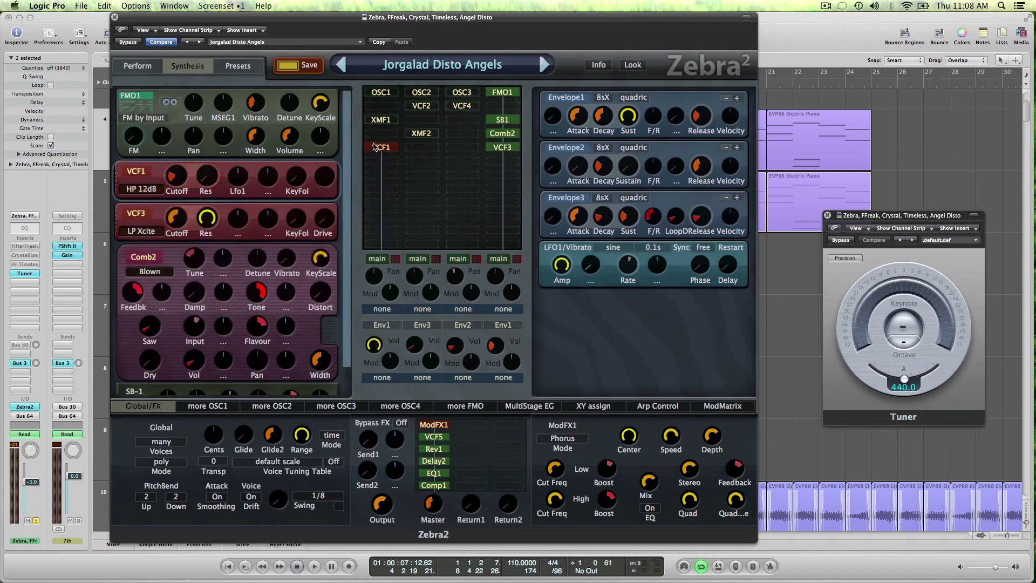
click(381, 92)
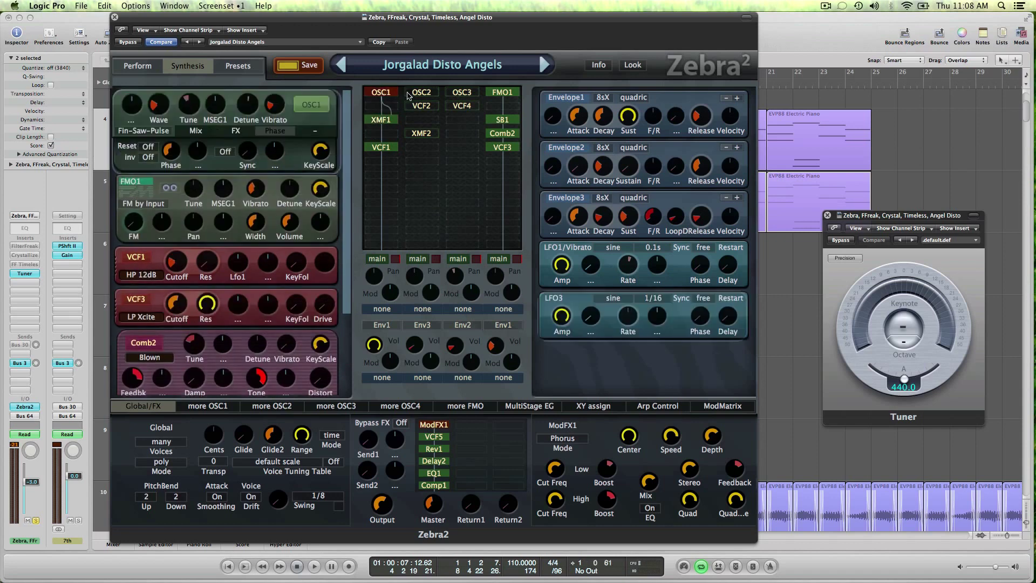
click(421, 104)
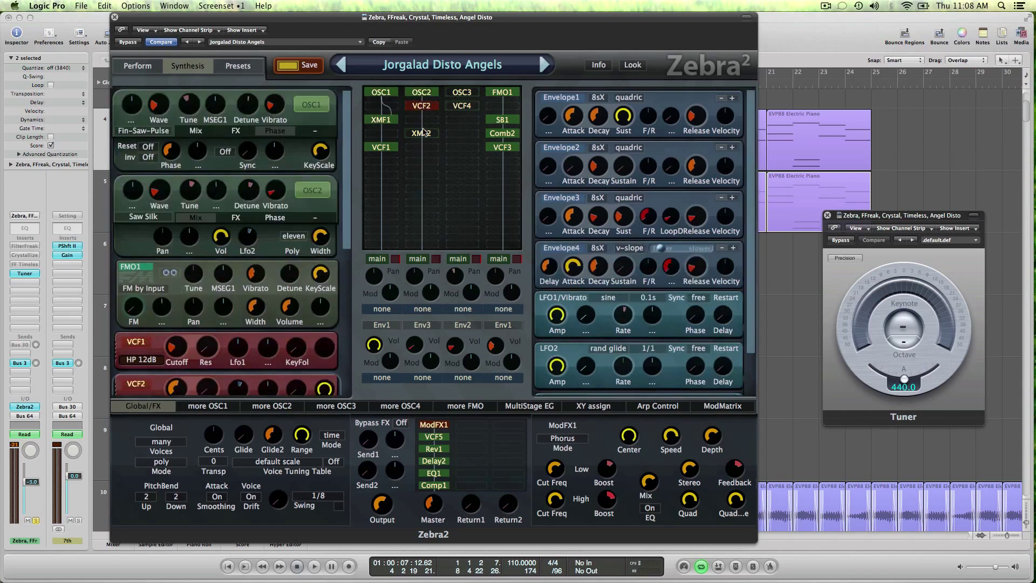
click(462, 96)
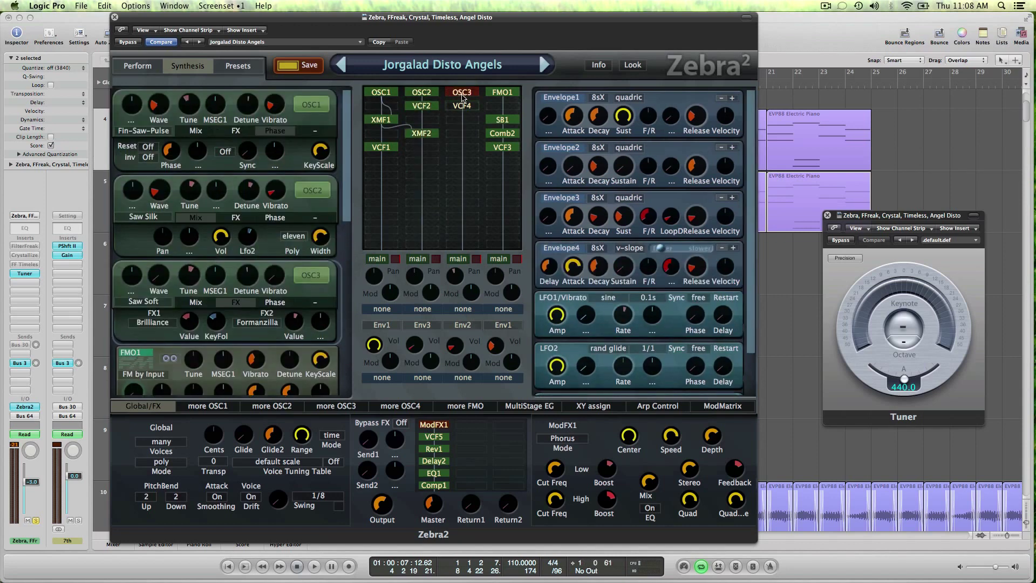
click(461, 105)
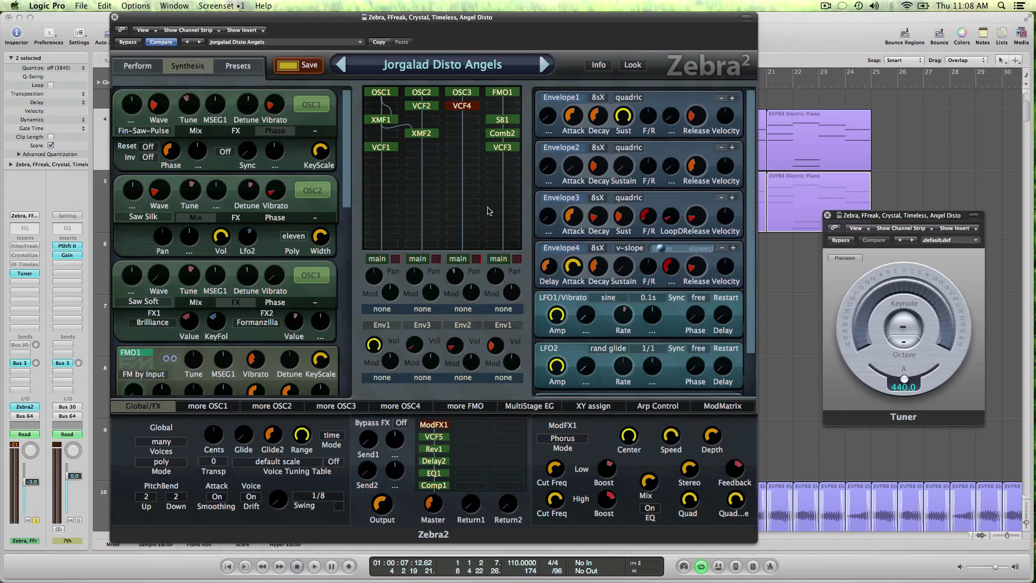
- Toggle the four lanes' main outputs on and off to audition each lane separately
click(436, 259)
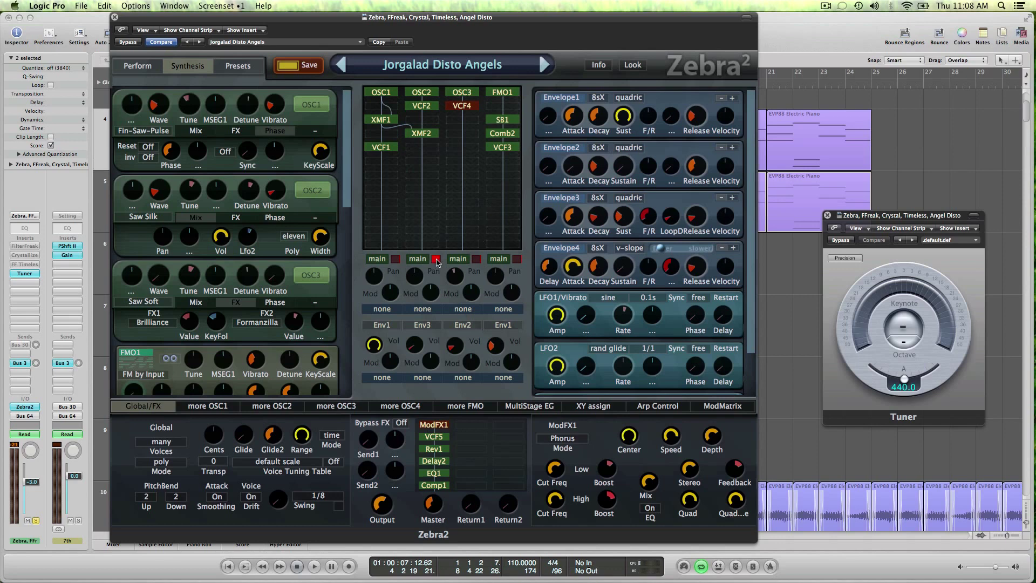
click(396, 259)
click(517, 259)
key(Return)
click(476, 259)
click(396, 259)
click(396, 260)
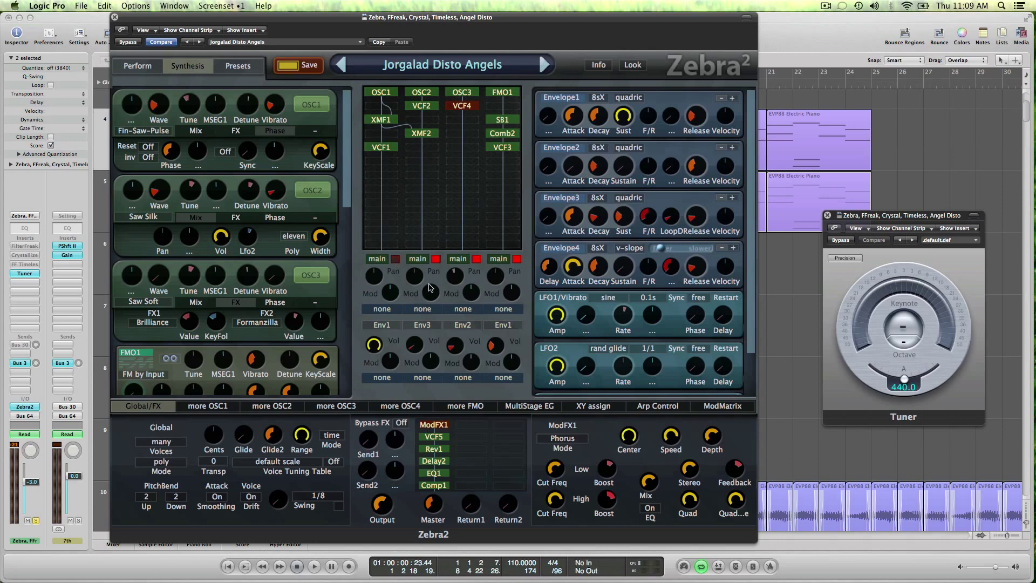
click(476, 260)
click(517, 260)
- Review VCF5, ModFX1, Rev1, Delay2 and EQ1, ending on Comp1's smooth compressor settings
click(435, 436)
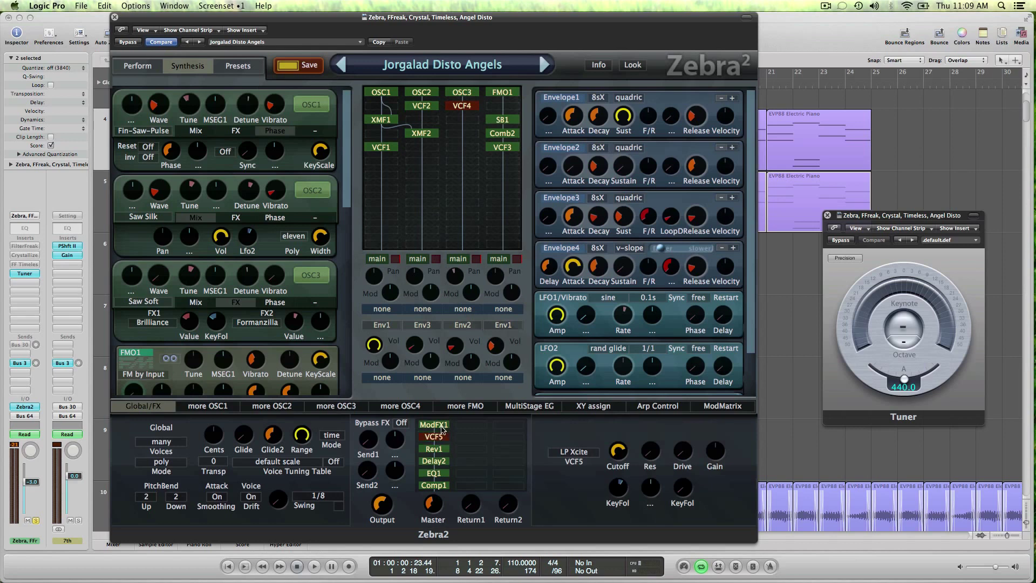
click(442, 427)
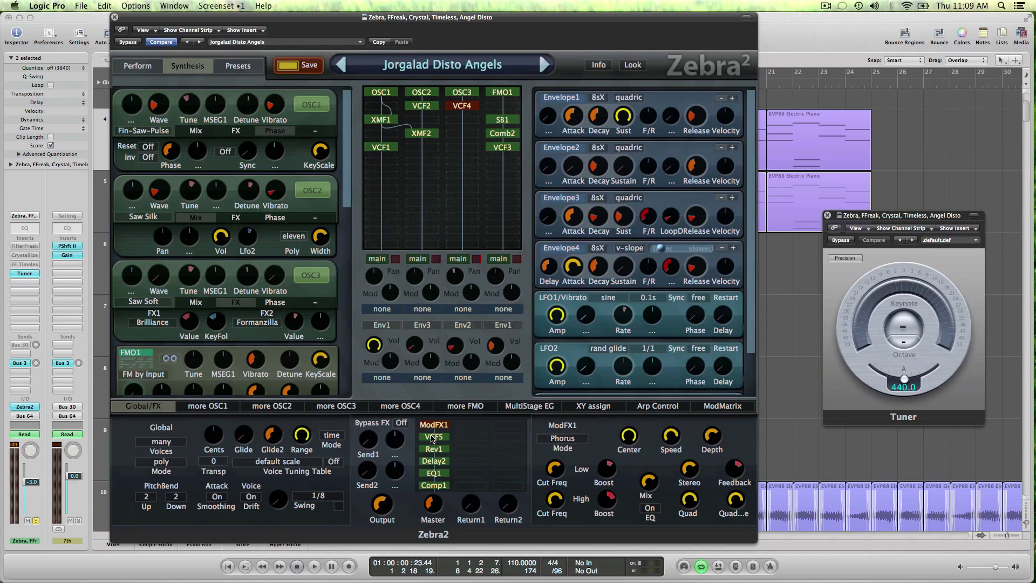
click(433, 438)
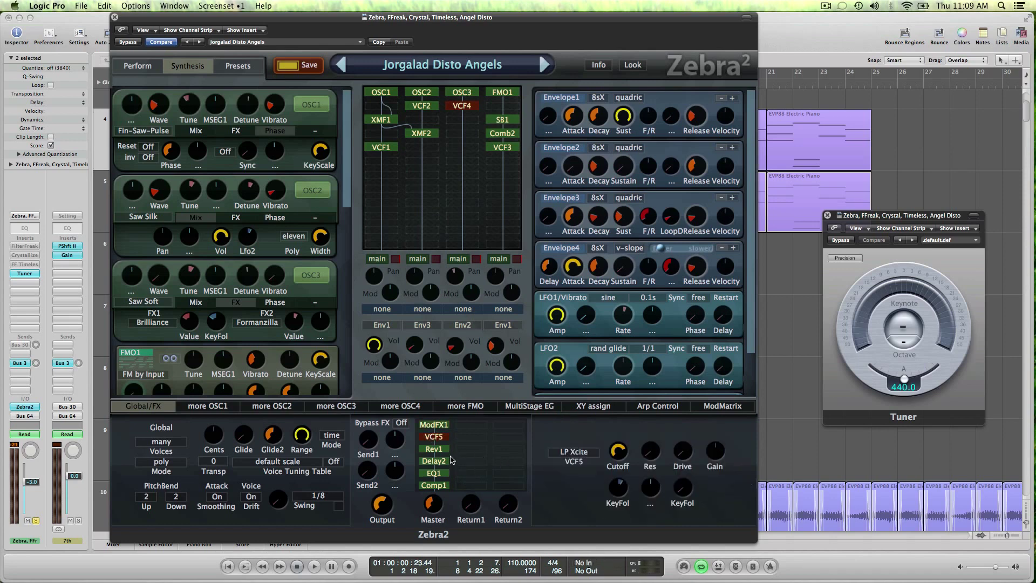
click(439, 450)
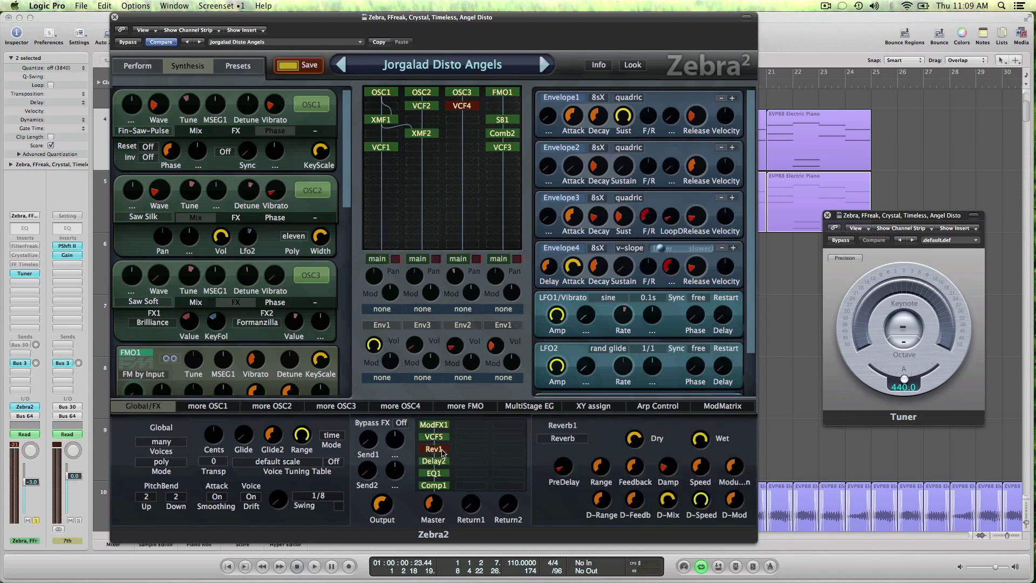
click(443, 461)
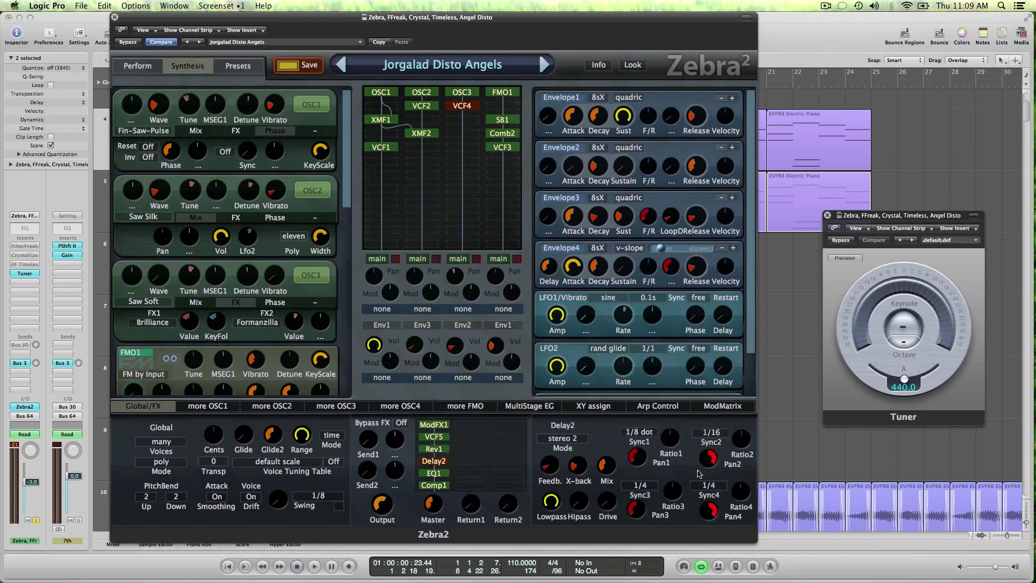
click(437, 474)
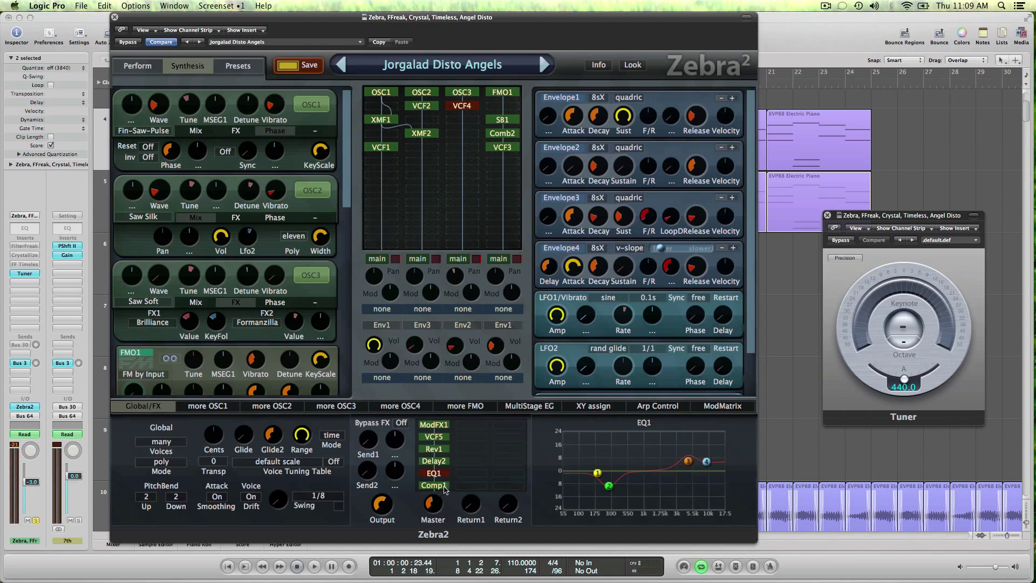
click(443, 487)
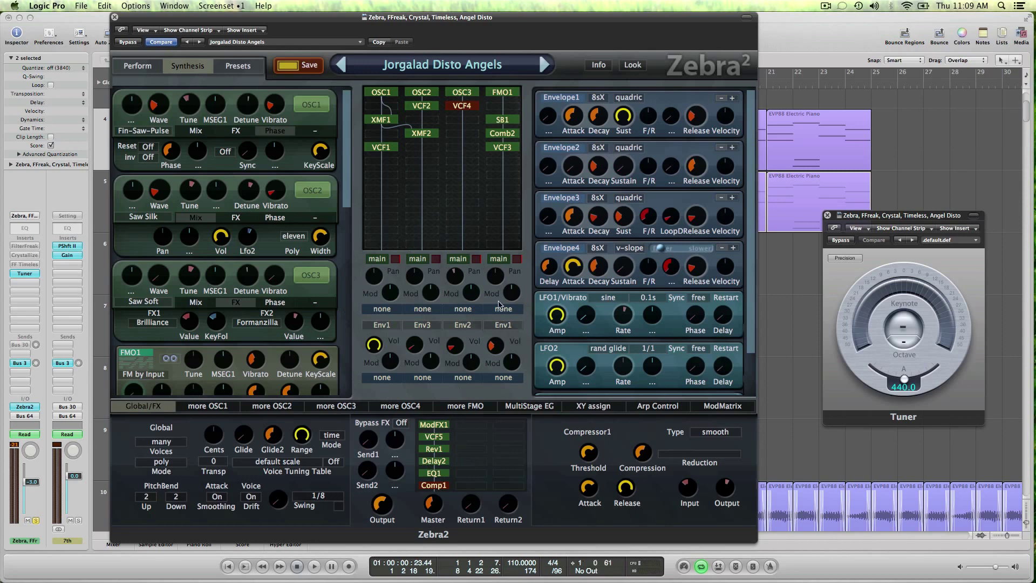
- Audition the full patch, then check the Edit menu without choosing anything
key(space)
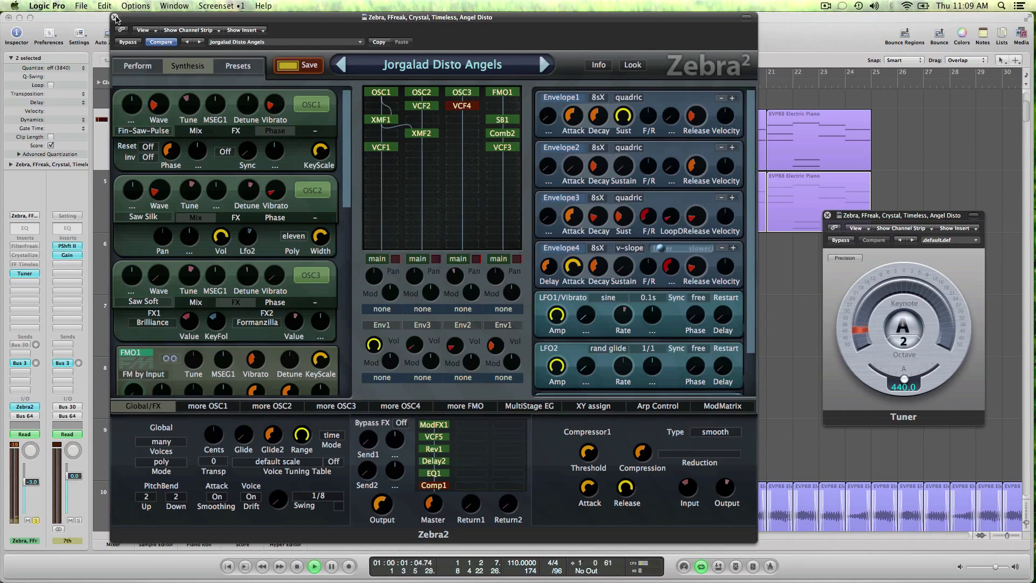
key(space)
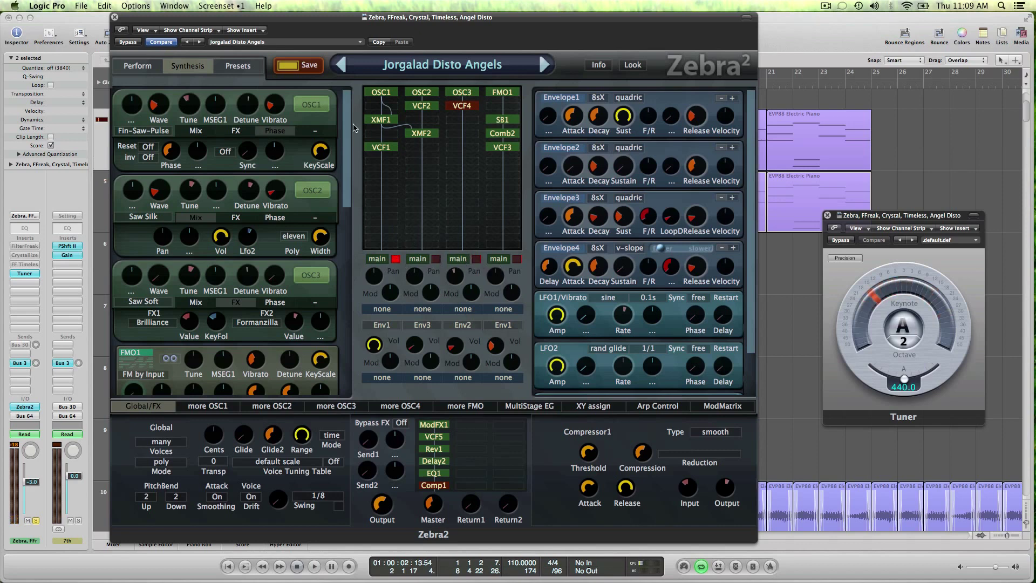
click(105, 6)
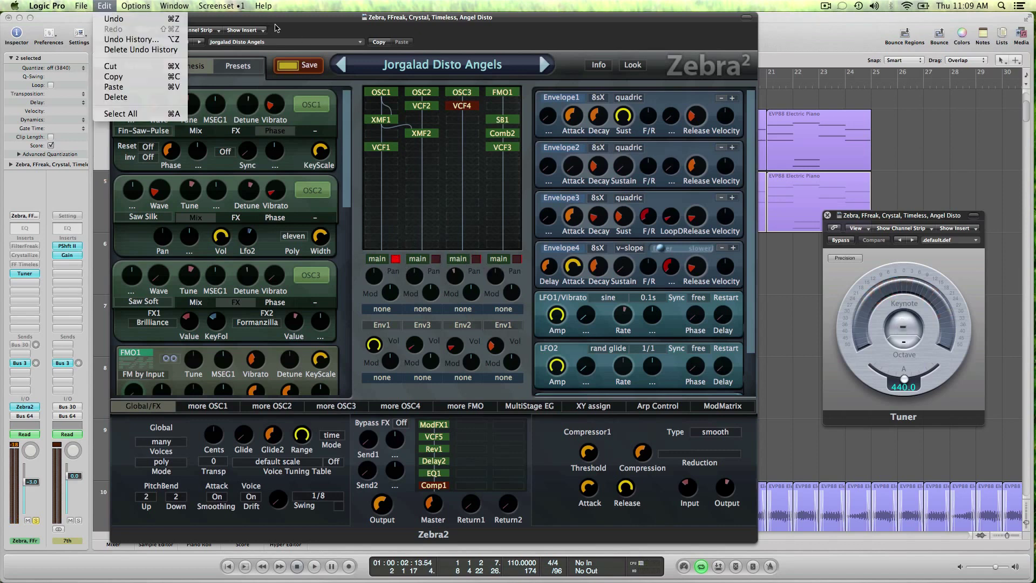
key(Escape)
- Close the Zebra2 plugin window and select track 4 in the arrangement
click(115, 20)
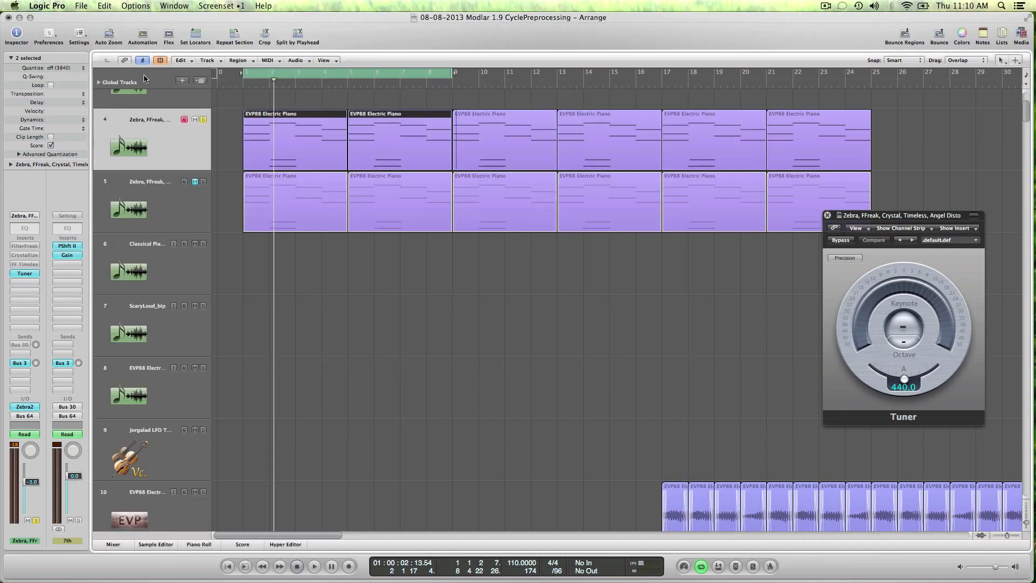
scroll(290, 254, up, 5)
click(144, 308)
scroll(145, 309, down, 3)
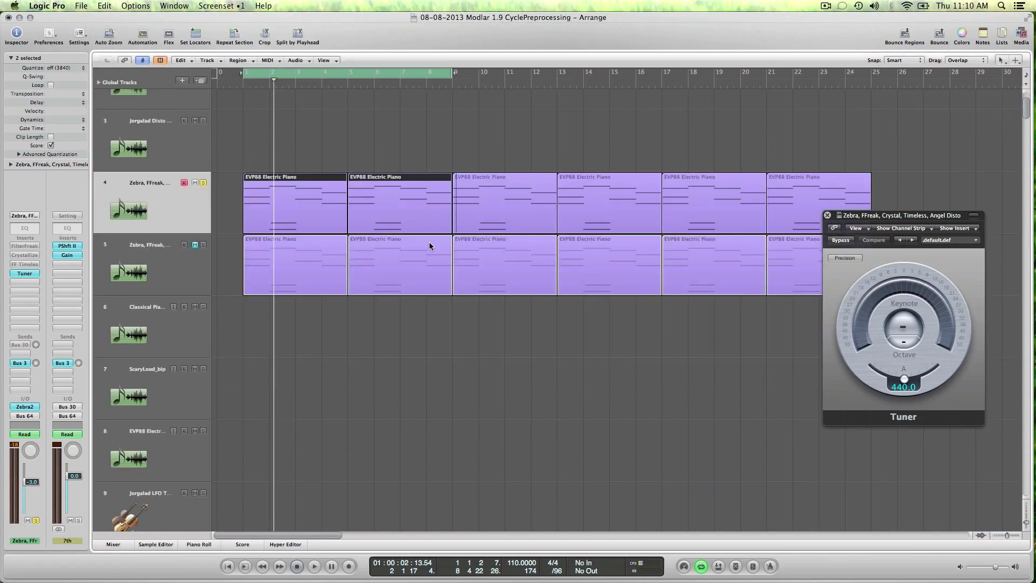